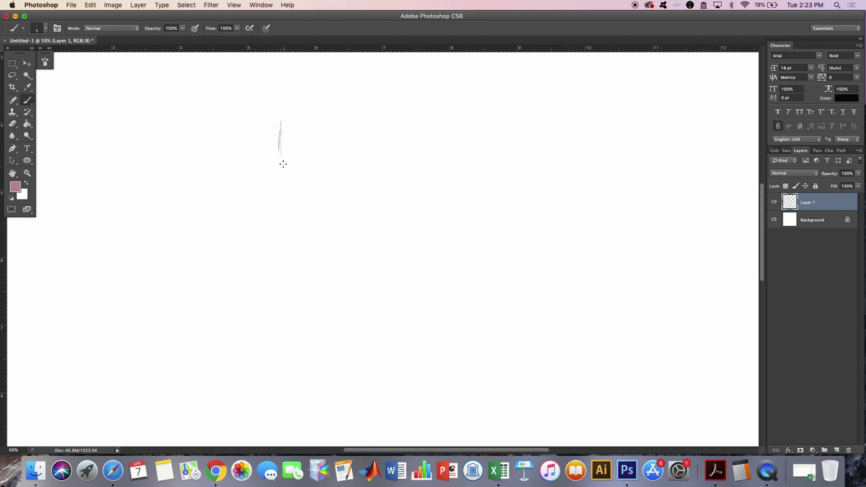
Step: Sketch the jawline, back of the neck and ear, erasing a stray stroke and redrawing the face's left side
mouse_move(283, 164)
left_mouse_down()
mouse_move(324, 250)
mouse_move(351, 270)
mouse_move(425, 177)
mouse_move(442, 265)
mouse_move(475, 295)
left_mouse_up()
left_click_drag(457, 273, 477, 295)
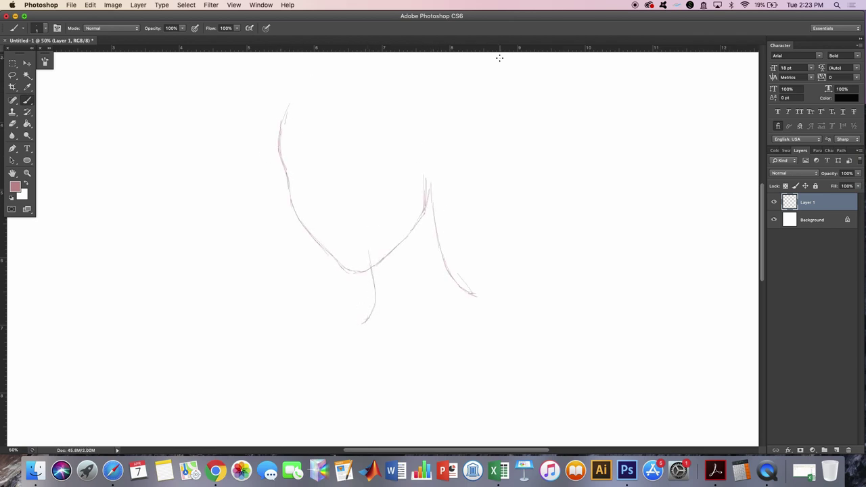
mouse_move(431, 188)
left_mouse_down()
mouse_move(439, 128)
mouse_move(425, 139)
mouse_move(433, 170)
left_mouse_up()
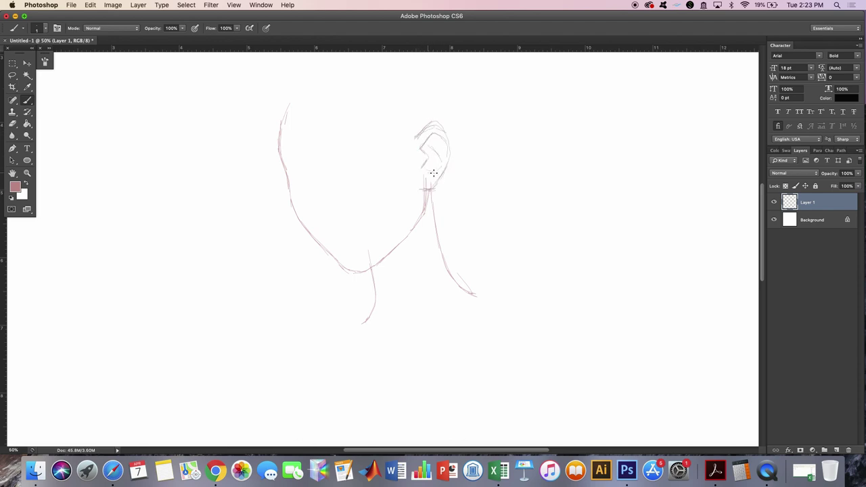
key("e")
left_click_drag(369, 252, 371, 270)
key("b")
left_click_drag(288, 103, 282, 129)
Step: On a new Layer 2, draw the centre and crossing guide lines plus the nose and lips
left_click(836, 450)
left_click_drag(807, 201, 807, 223)
left_click_drag(313, 118, 358, 274)
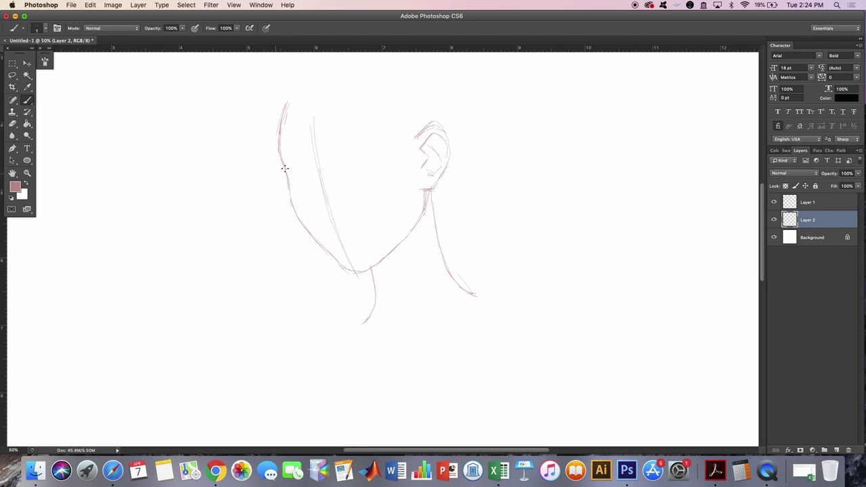
left_click_drag(259, 175, 460, 129)
mouse_move(387, 184)
left_mouse_down()
mouse_move(291, 203)
mouse_move(425, 190)
left_mouse_up()
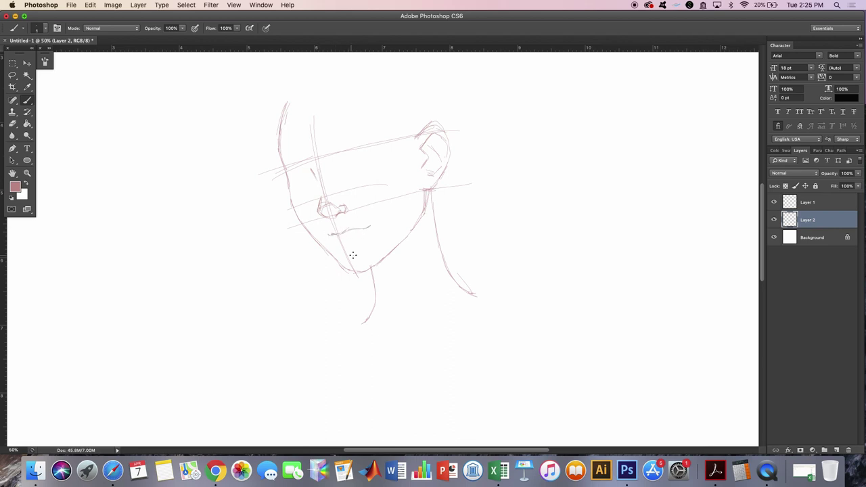
Step: At 100% zoom, sketch and erase a rough left eyelid, then return to 66.7% view
left_click(352, 254, "super")
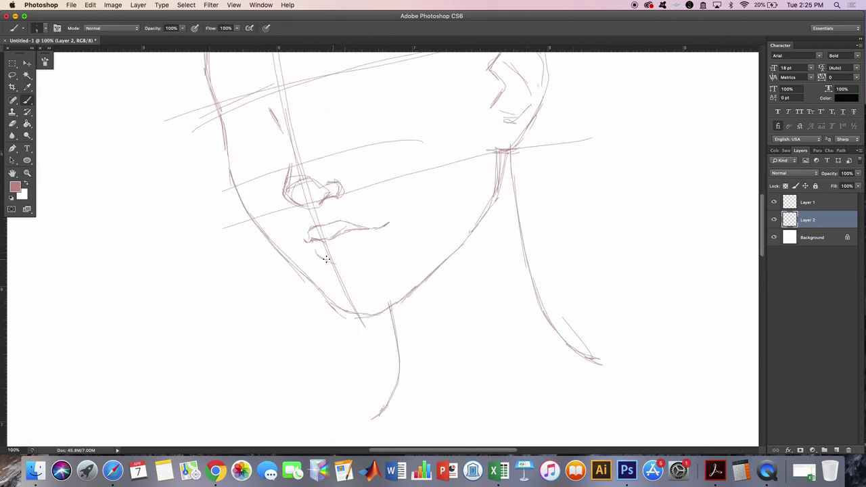
mouse_move(321, 253)
left_mouse_down()
mouse_move(363, 263)
mouse_move(360, 251)
left_mouse_up()
scroll(360, 251, "up", 3)
mouse_move(264, 186)
left_mouse_down()
mouse_move(225, 184)
mouse_move(277, 189)
left_mouse_up()
mouse_move(203, 182)
left_mouse_down()
mouse_move(253, 195)
mouse_move(203, 183)
left_mouse_up()
key("e")
left_click(27, 173)
key("ctrl+minus")
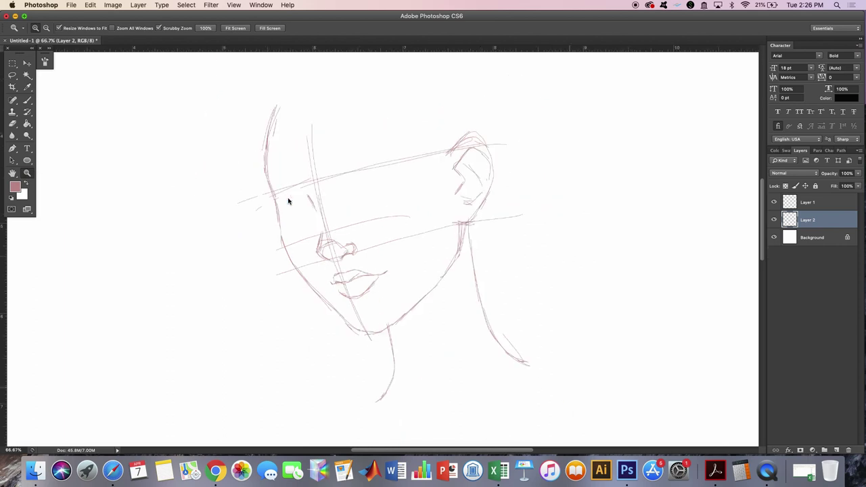
Step: Sketch both eyebrows and the upper lid of the left eye
key("b")
mouse_move(355, 196)
left_mouse_down()
mouse_move(391, 174)
mouse_move(406, 172)
mouse_move(365, 197)
mouse_move(403, 184)
mouse_move(352, 186)
mouse_move(350, 172)
mouse_move(399, 144)
left_mouse_up()
left_click_drag(272, 190, 299, 181)
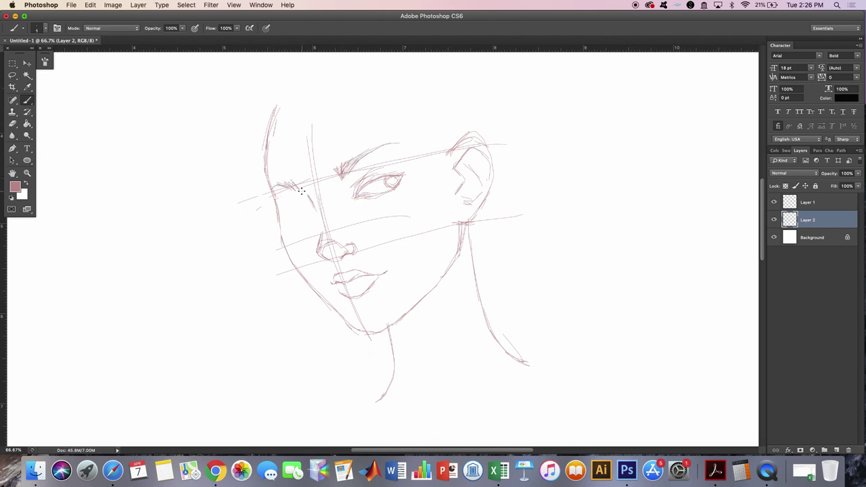
left_click_drag(308, 211, 272, 201)
Step: Outline the top of the head, hatch the fringe, and sketch the temple and face side near the ear
left_click_drag(270, 115, 327, 60)
left_click_drag(301, 95, 283, 111)
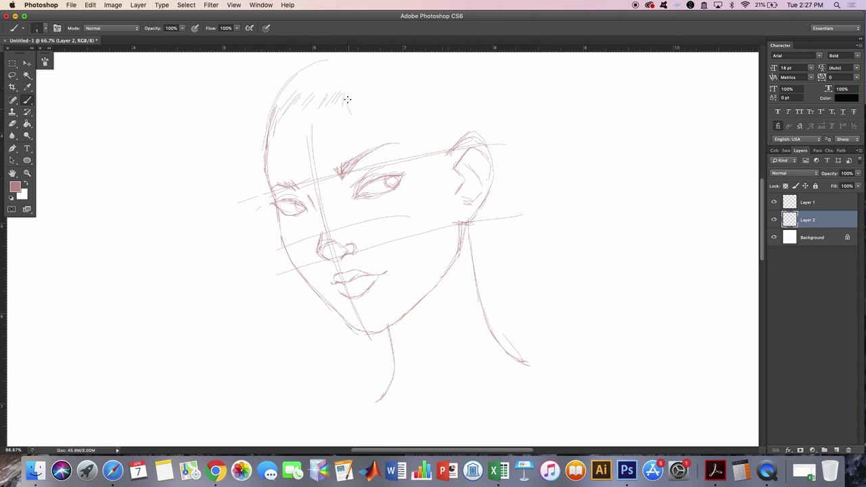
left_click_drag(364, 95, 372, 107)
left_click_drag(398, 96, 413, 115)
left_click_drag(426, 125, 441, 182)
Step: Sketch the left and right sides of the bob with strands and curved ends near the neck
mouse_move(254, 90)
left_mouse_down()
mouse_move(234, 294)
mouse_move(267, 365)
left_mouse_up()
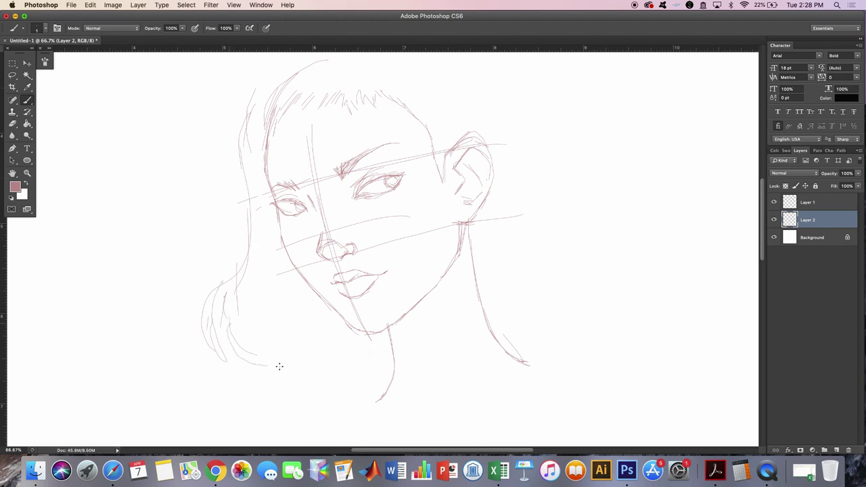
left_click_drag(291, 330, 380, 340)
left_click_drag(467, 224, 460, 321)
mouse_move(513, 298)
left_mouse_down()
mouse_move(500, 316)
mouse_move(551, 256)
left_mouse_up()
left_click_drag(534, 307, 579, 265)
mouse_move(486, 54)
left_mouse_down()
mouse_move(515, 122)
mouse_move(521, 182)
left_mouse_up()
mouse_move(514, 176)
left_mouse_down()
mouse_move(575, 213)
mouse_move(589, 284)
left_mouse_up()
Step: Add crown strokes, more right-side strands and hair volume, then create Layer 3
scroll(763, 215, "up", 3)
mouse_move(306, 98)
left_mouse_down()
mouse_move(249, 161)
mouse_move(484, 103)
left_mouse_up()
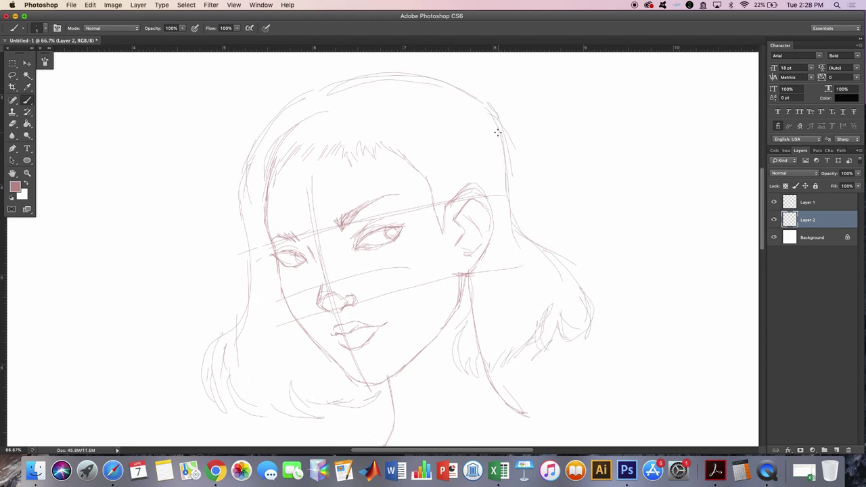
left_click_drag(504, 135, 521, 234)
left_click_drag(537, 245, 592, 312)
left_click_drag(310, 123, 462, 180)
left_click_drag(284, 132, 467, 186)
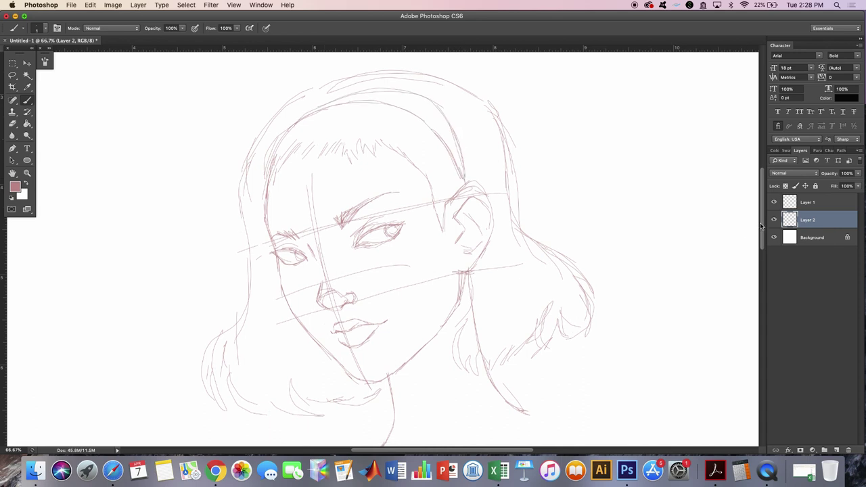
scroll(406, 250, "down", 2)
left_click(836, 450)
Step: Move Layer 3 to the top, set the foreground to black #000000 and the brush to 6 px
left_click_drag(827, 238, 827, 200)
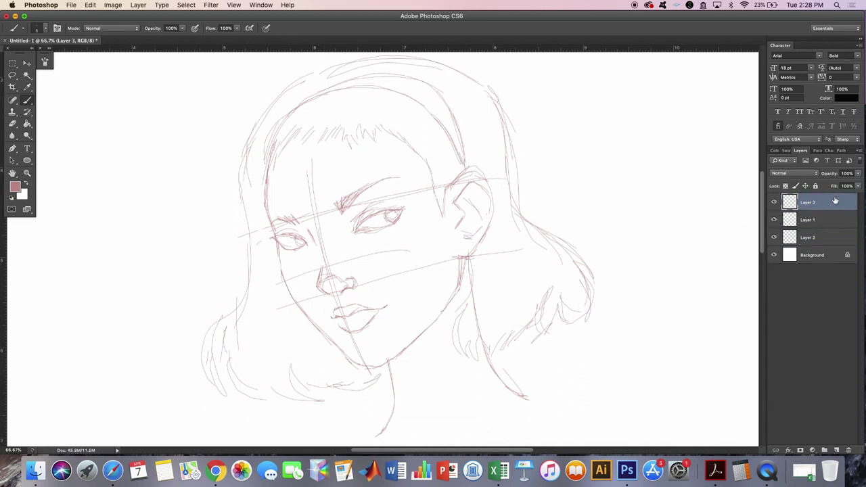
left_click(14, 187)
type("000000")
key("Return")
left_click(37, 28)
left_click_drag(10, 54, 13, 54)
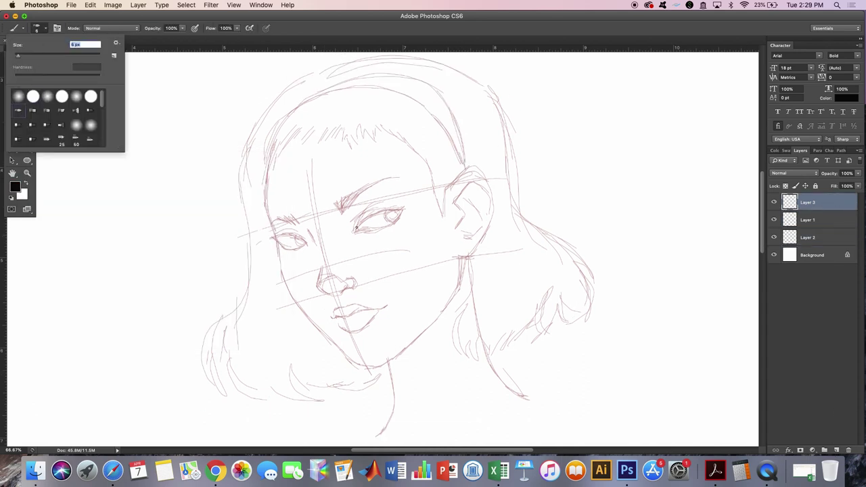
key("Return")
Step: Ink the upper and lower lids of the right eye, then darken the left eye's lids and corner
left_click_drag(354, 233, 404, 209)
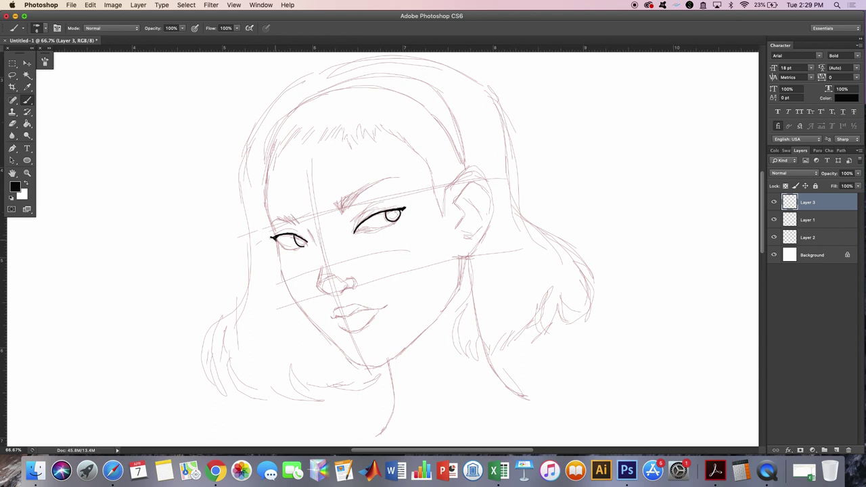
left_click_drag(355, 233, 404, 217)
left_click(15, 122)
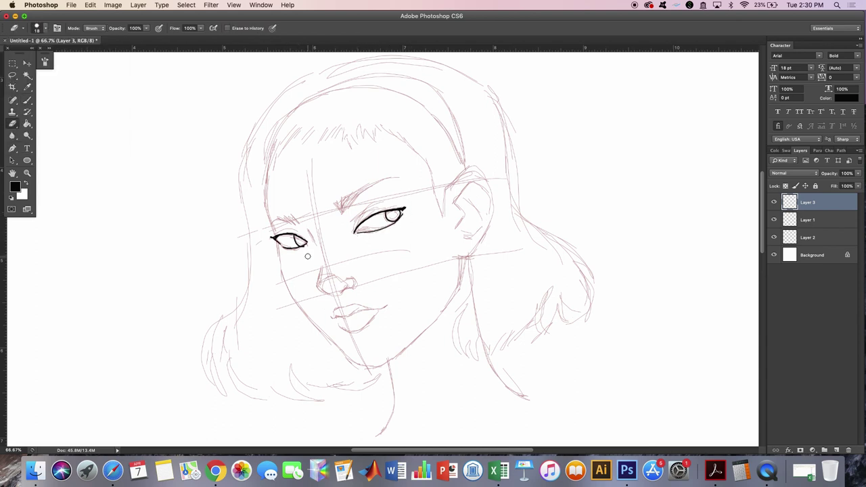
key("b")
scroll(295, 249, "up", 3)
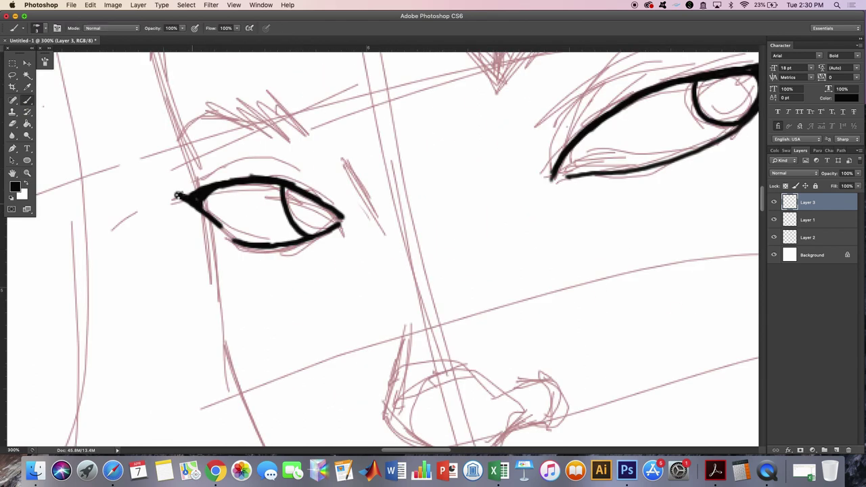
mouse_move(175, 196)
left_mouse_down()
mouse_move(288, 182)
mouse_move(291, 203)
mouse_move(318, 213)
mouse_move(241, 245)
mouse_move(206, 223)
left_mouse_up()
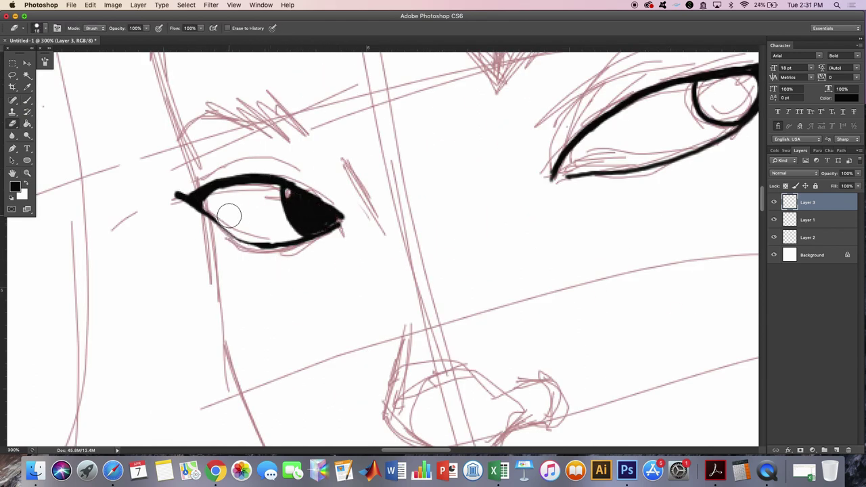
left_click_drag(180, 196, 209, 186)
Step: Darken the eye corners, fill the right iris solid black, and thicken the upper lid and inner corner
scroll(336, 216, "right", 10)
left_click_drag(261, 179, 280, 178)
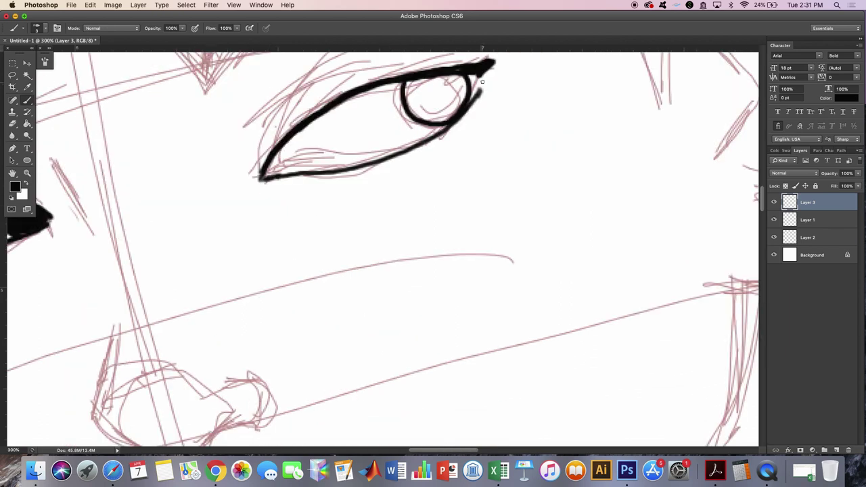
left_click_drag(498, 58, 470, 107)
key("e")
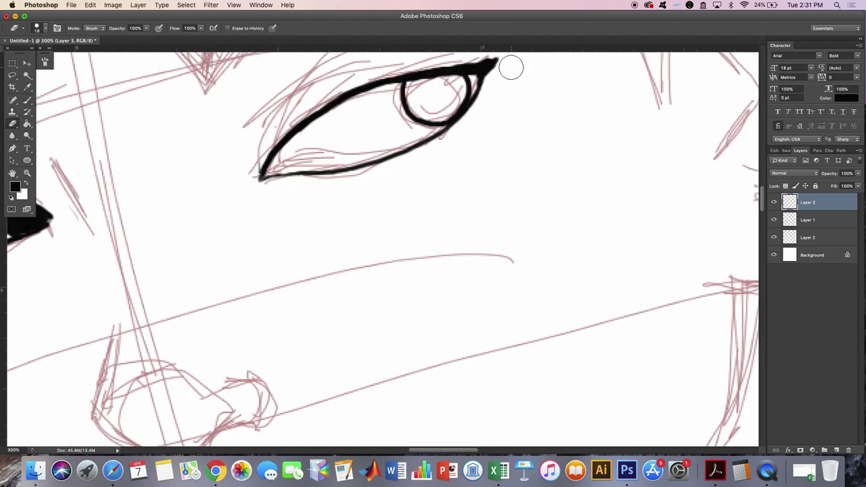
scroll(474, 95, "up", 3)
left_click(27, 99)
mouse_move(407, 154)
left_mouse_down()
mouse_move(414, 172)
mouse_move(440, 160)
mouse_move(465, 165)
mouse_move(444, 161)
mouse_move(463, 174)
mouse_move(454, 184)
left_mouse_up()
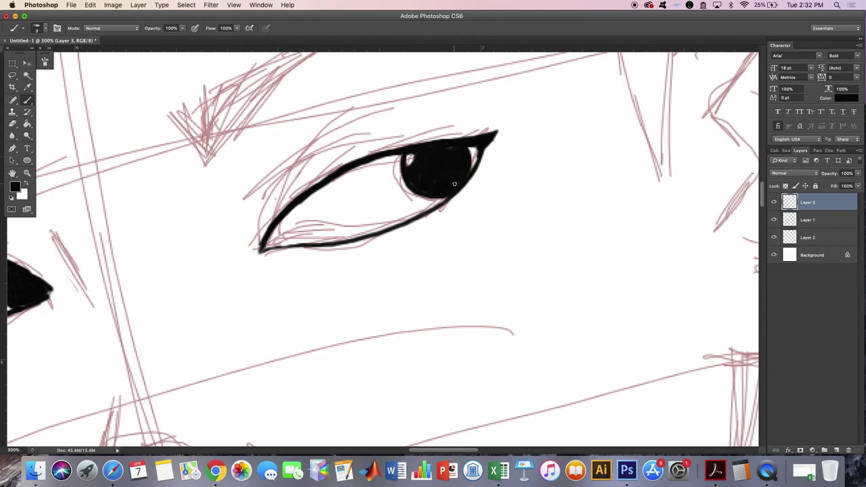
mouse_move(279, 220)
left_mouse_down()
mouse_move(331, 172)
mouse_move(486, 130)
left_mouse_up()
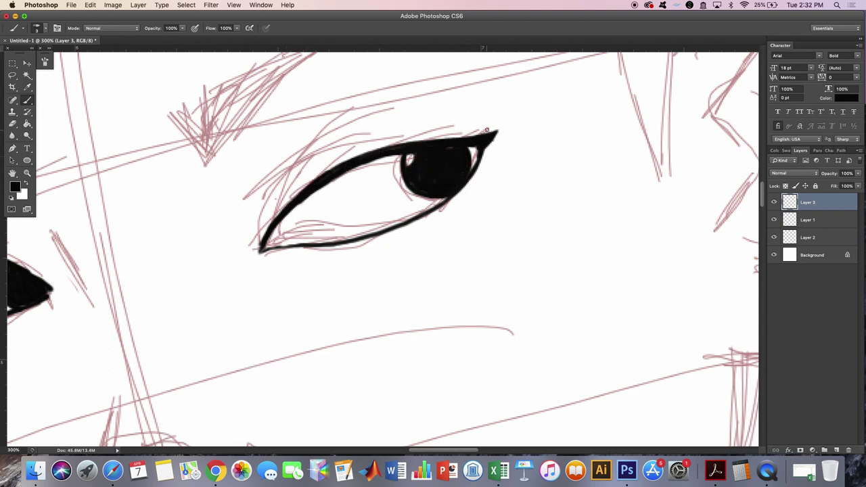
mouse_move(270, 230)
left_mouse_down()
mouse_move(286, 246)
mouse_move(382, 240)
mouse_move(345, 250)
left_mouse_up()
Step: With a 5 px brush, flip the canvas horizontally to check and thicken the lower lid's outer corner
left_click(36, 28)
key("Return")
key("e")
key("ctrl+shift+h")
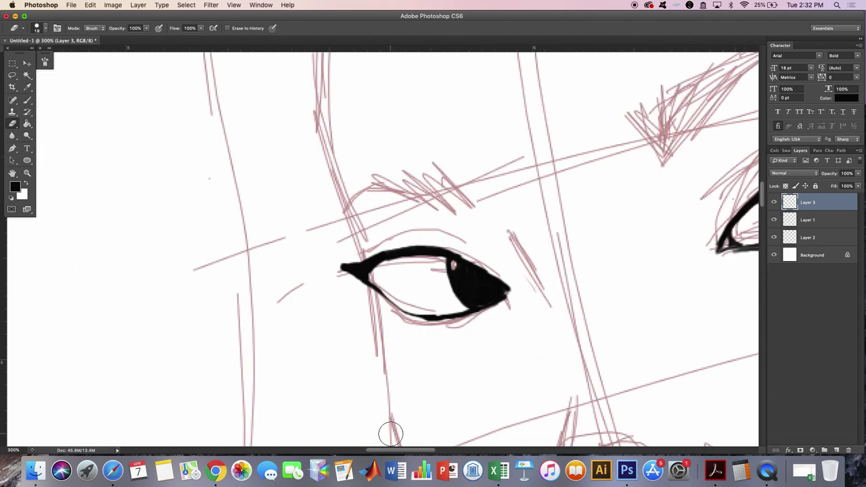
key("b")
mouse_move(505, 301)
left_mouse_down()
mouse_move(436, 325)
mouse_move(464, 324)
left_mouse_up()
key("e")
key("b")
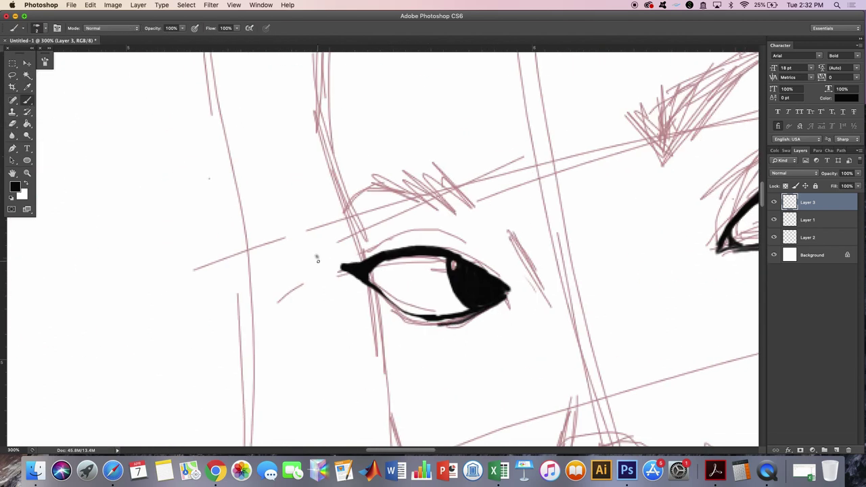
Step: Select the Crop tool and zoom out to view the whole canvas
key("c")
key("ctrl+0")
Step: Cancel a trial crop around the portrait, zoom back to 66.7% and set a mauve foreground colour
left_click_drag(258, 84, 445, 327)
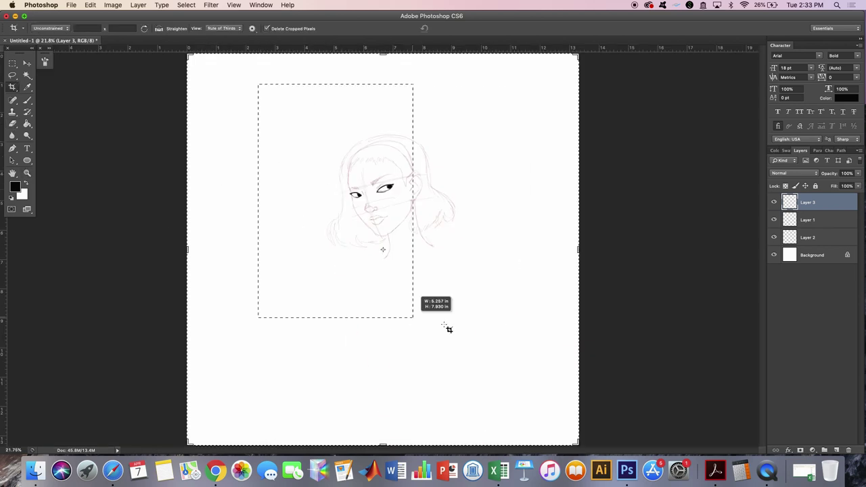
key("Escape")
key("i")
key("ctrl+plus")
key("ctrl+plus")
key("ctrl+plus")
left_click(14, 186)
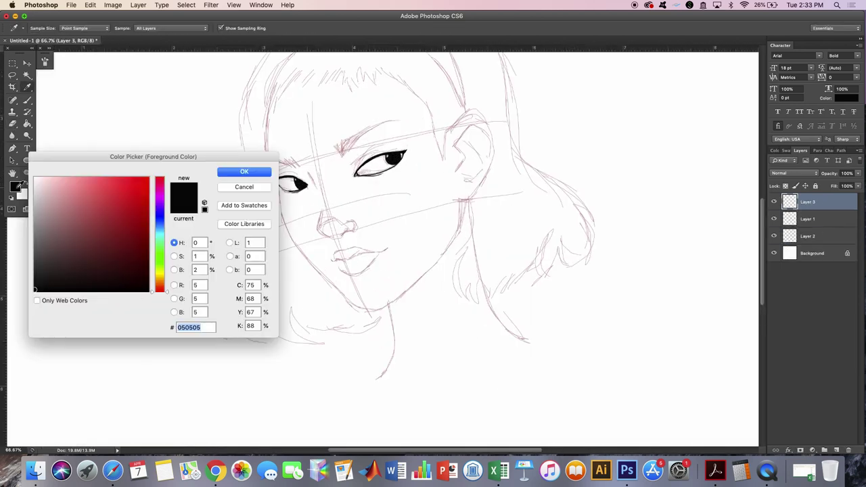
left_click(56, 216)
key("Return")
left_click(27, 100)
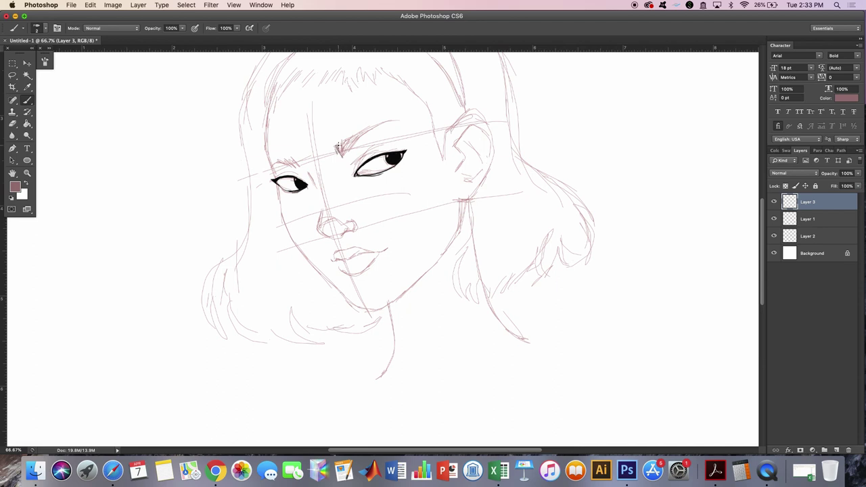
Step: Paint the left eyebrow in mauve, tidying with the eraser and undoing a too-dark stroke
left_click_drag(343, 146, 366, 132)
left_click(15, 125)
key("b")
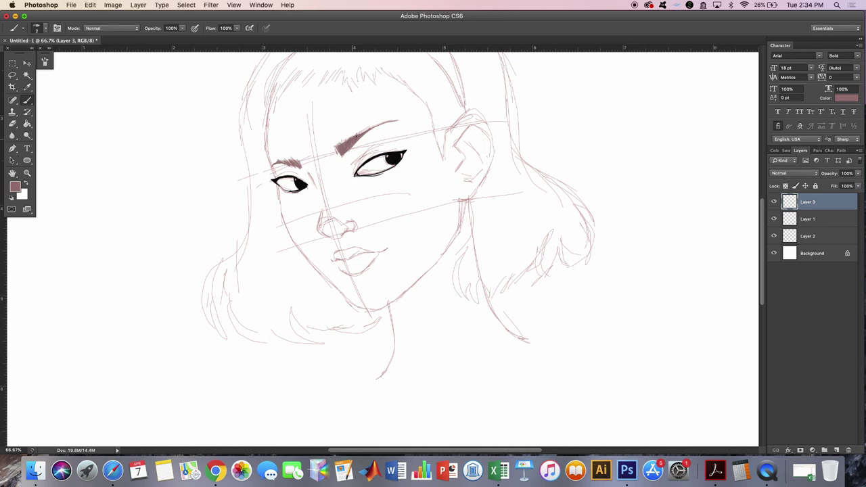
key("e")
left_click(804, 234)
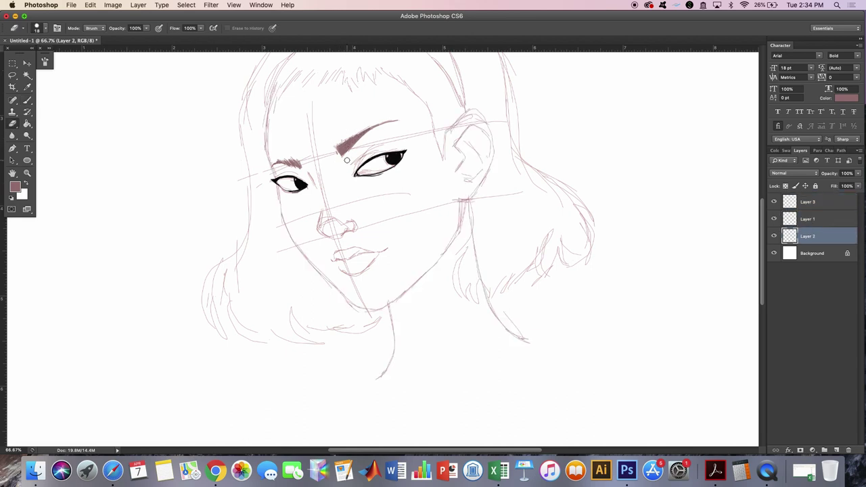
key("ctrl+z")
left_click(28, 98)
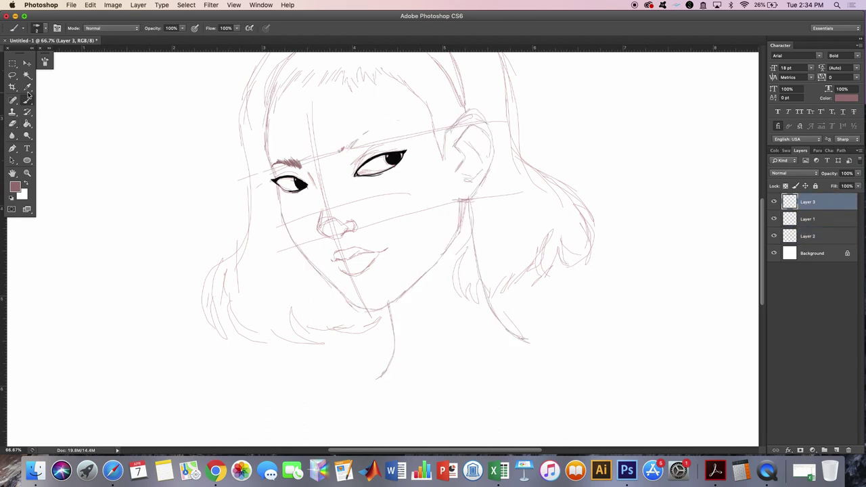
Step: Hatch eyebrow strokes above the right eye on Layer 3, erasing stray marks
left_click_drag(341, 148, 398, 124)
key("e")
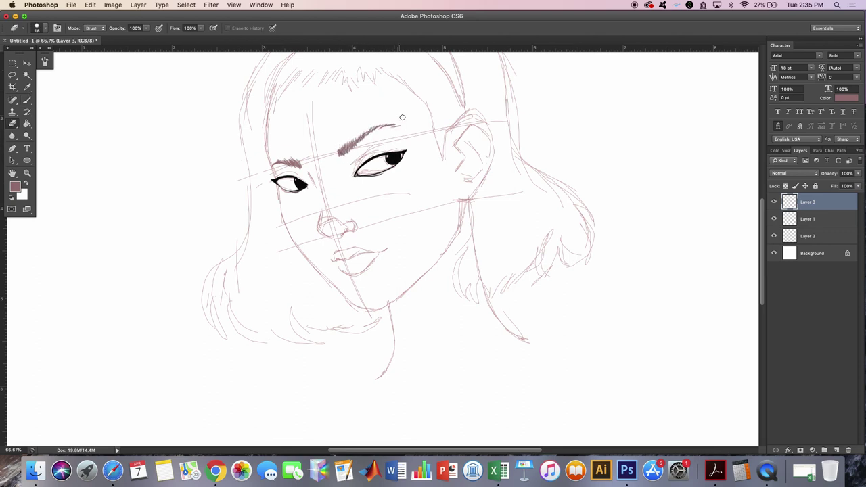
key("b")
left_click(807, 236)
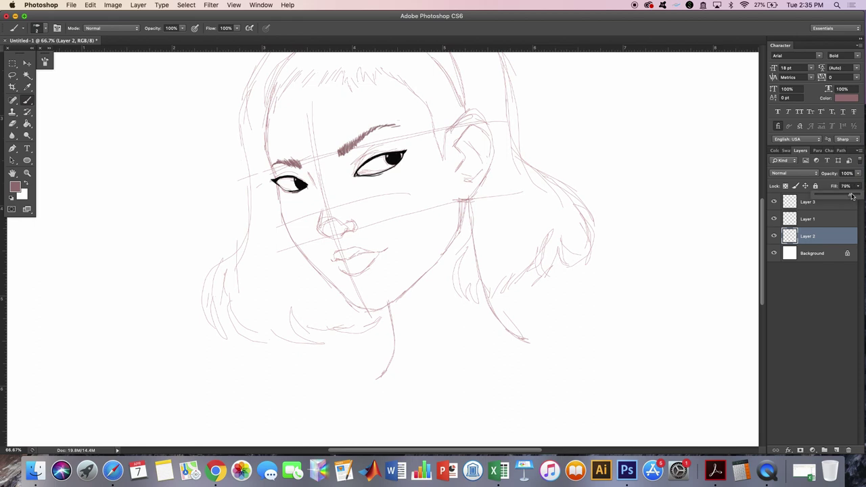
left_click(807, 200)
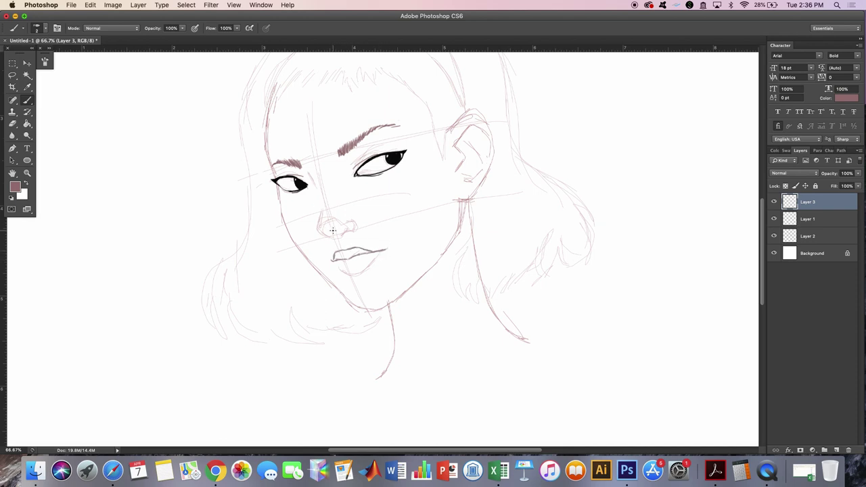
Step: Outline the lower lip, then paint the lips pale pink #dfcfcf with a 27 px brush on new Layer 4
left_click_drag(351, 273, 386, 245)
left_click(40, 28)
left_click_drag(72, 45, 95, 45)
left_click(836, 450)
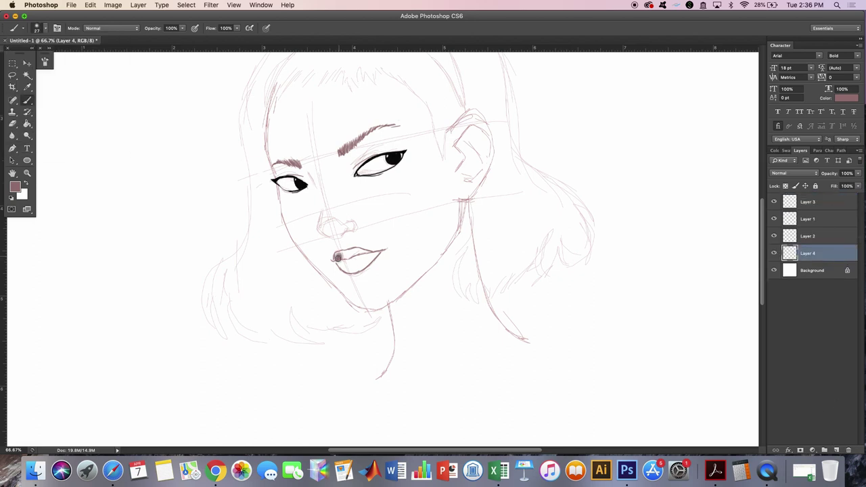
key("i")
left_click(15, 187)
left_click(42, 183)
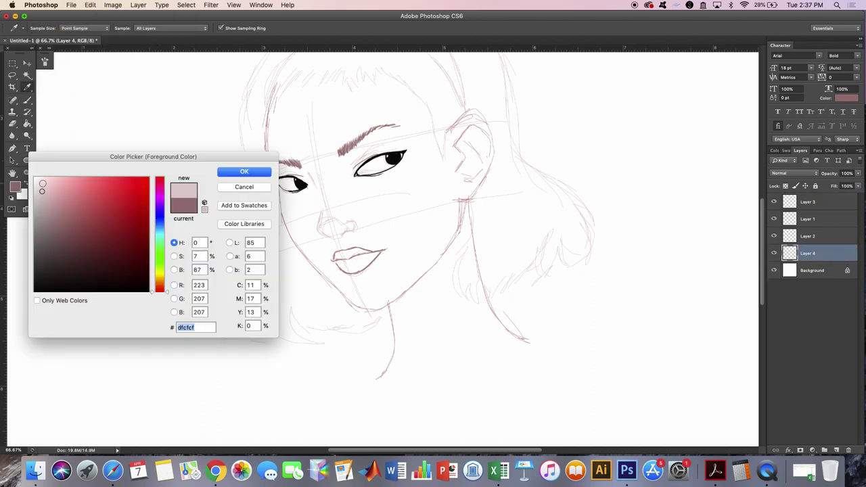
key("Return")
key("b")
mouse_move(336, 257)
left_mouse_down()
mouse_move(372, 251)
mouse_move(360, 266)
left_mouse_up()
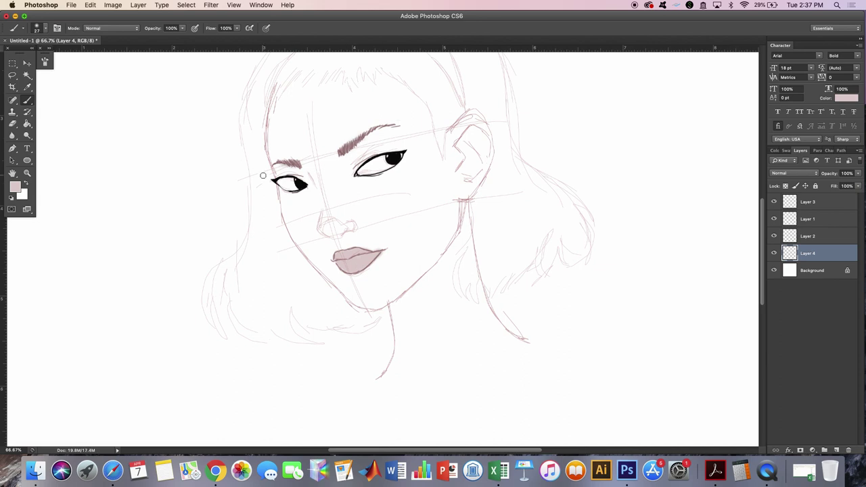
Step: Add Layer 5 for the skin and begin picking a warm beige foreground colour
left_click(836, 450)
key("i")
left_click(15, 187)
left_click_drag(160, 291, 168, 280)
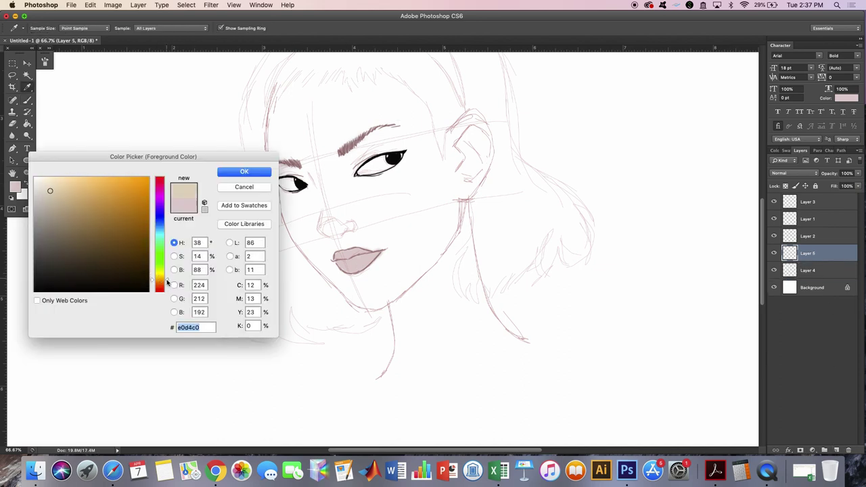
Step: Paint beige #e0d4c0 over the face, chin and neck on Layer 5, placed beneath the lip layer
left_click(52, 187)
key("Return")
key("b")
mouse_move(288, 209)
left_mouse_down()
mouse_move(405, 224)
mouse_move(440, 271)
left_mouse_up()
key("i")
left_click(15, 186)
left_click(52, 185)
key("Return")
key("b")
key("ctrl+bracketleft")
mouse_move(324, 257)
left_mouse_down()
mouse_move(359, 293)
mouse_move(439, 314)
mouse_move(483, 359)
mouse_move(406, 379)
left_mouse_up()
mouse_move(279, 172)
left_mouse_down()
mouse_move(291, 113)
mouse_move(446, 196)
mouse_move(331, 91)
mouse_move(480, 176)
mouse_move(415, 283)
left_mouse_up()
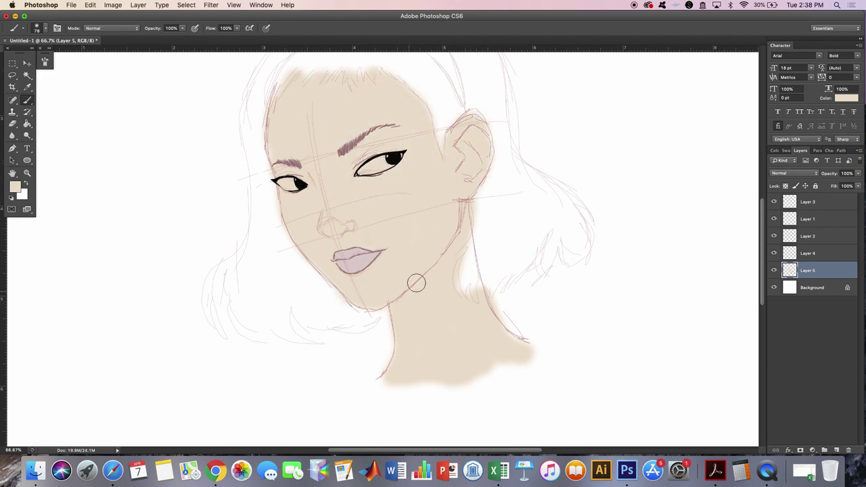
Step: Erase skin overspill, sample the eyebrows' mauve line colour and shrink the brush to a thin line
key("e")
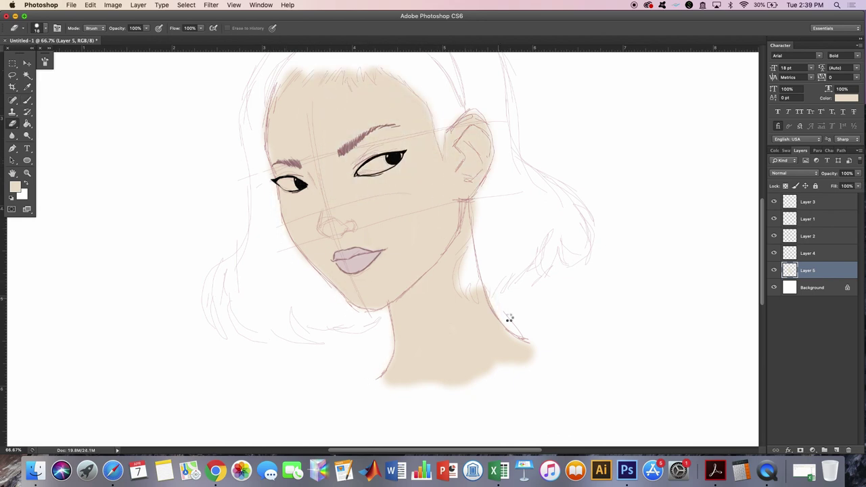
key("b")
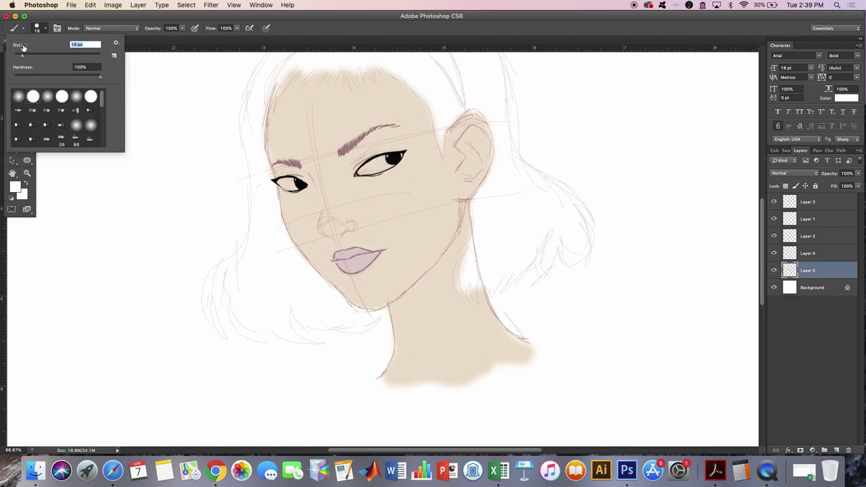
left_click(370, 168, "alt")
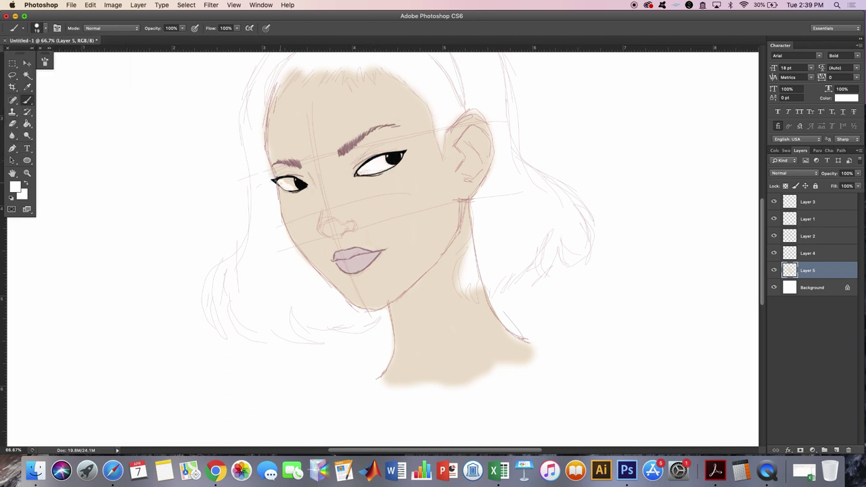
left_click(349, 140, "alt")
left_click(41, 28)
left_click_drag(22, 55, 18, 56)
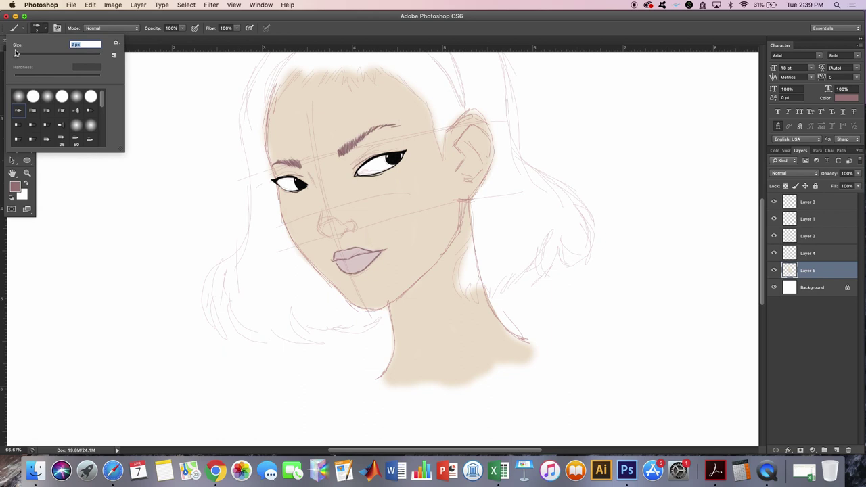
key("Return")
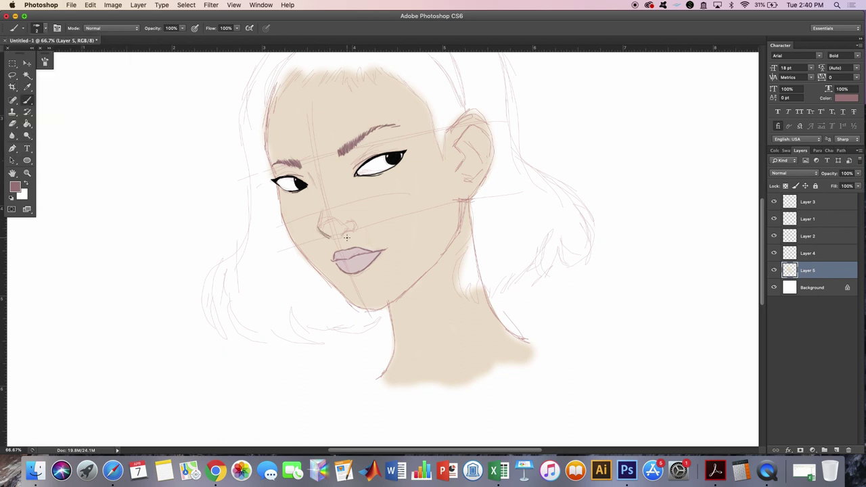
Step: Zoomed in, trace darker lines along the nose bridge, nose base and nostril wing, undoing a stray erasure
left_click_drag(346, 237, 379, 237)
left_click_drag(246, 166, 267, 80)
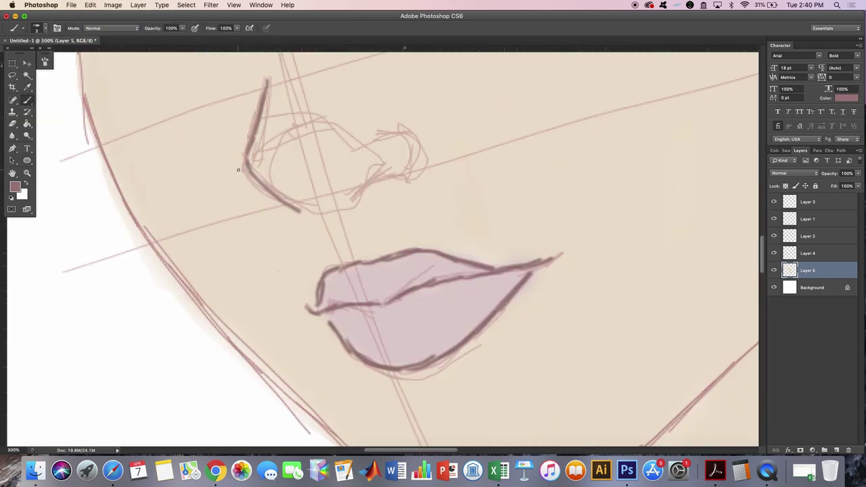
left_click_drag(343, 200, 405, 175)
left_click_drag(389, 130, 418, 174)
key("e")
left_click_drag(369, 210, 385, 187)
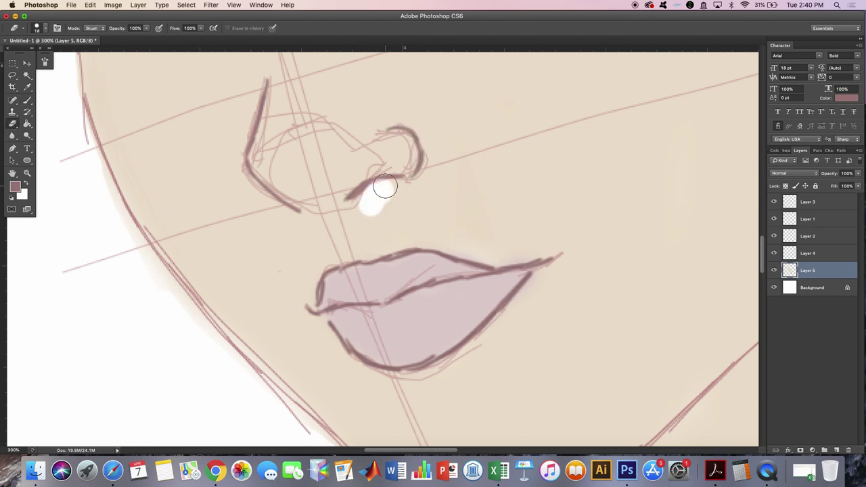
left_click(90, 4)
left_click(108, 32)
left_click(90, 5)
left_click(108, 32)
Step: Step backward twice to remove the earlier nose strokes and erase under the nose
left_click(90, 5)
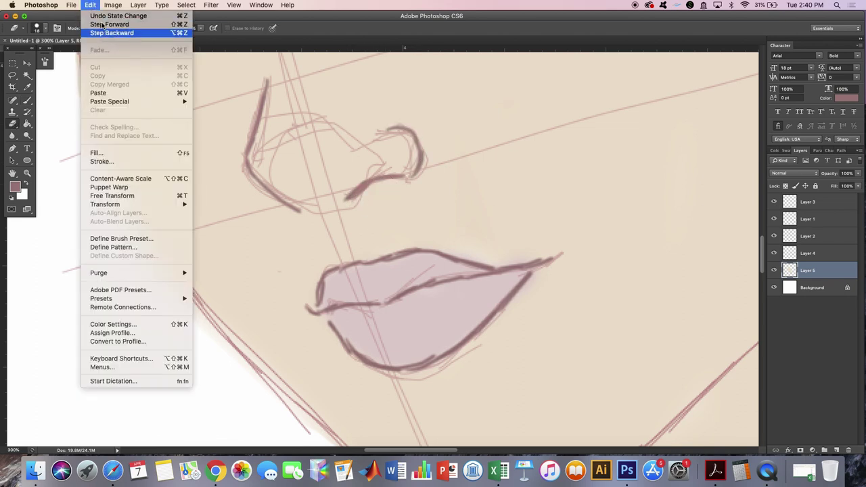
left_click(105, 33)
left_click(104, 32)
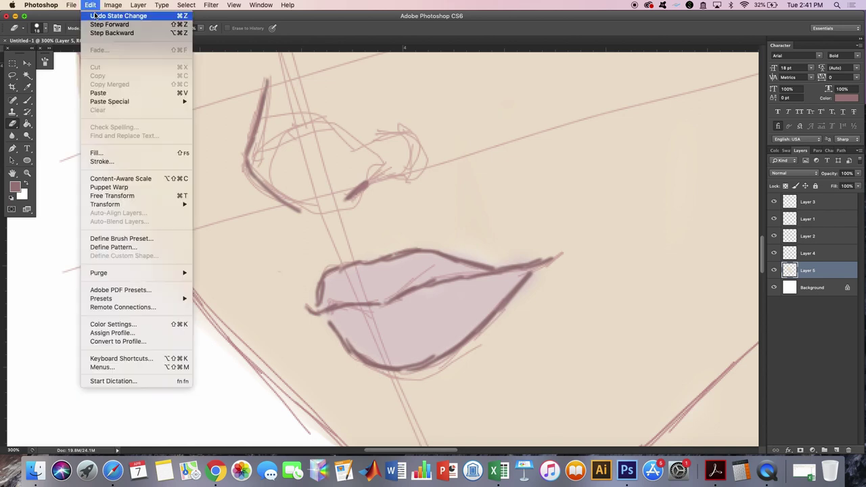
left_click_drag(356, 193, 362, 177)
Step: Set a 2 px mauve brush and make Layer 3 the active ink layer
key("b")
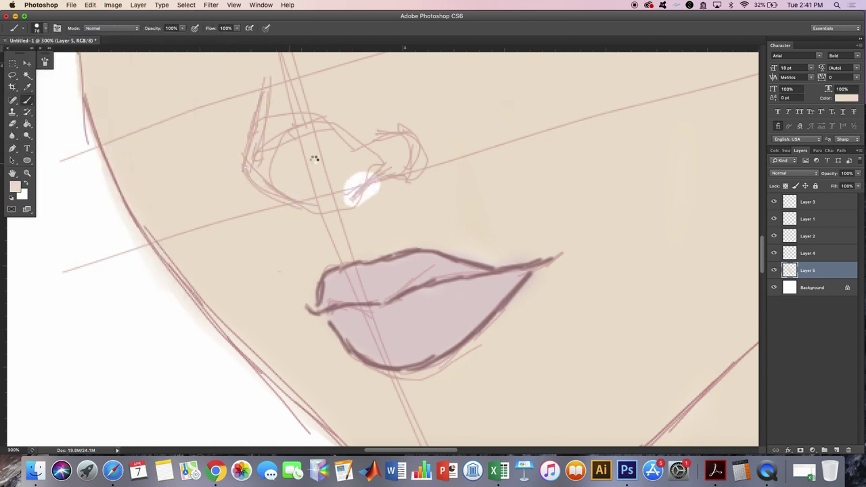
left_click(37, 28)
left_click_drag(19, 57, 14, 56)
key("Return")
left_click(455, 258, "alt")
left_click(807, 202)
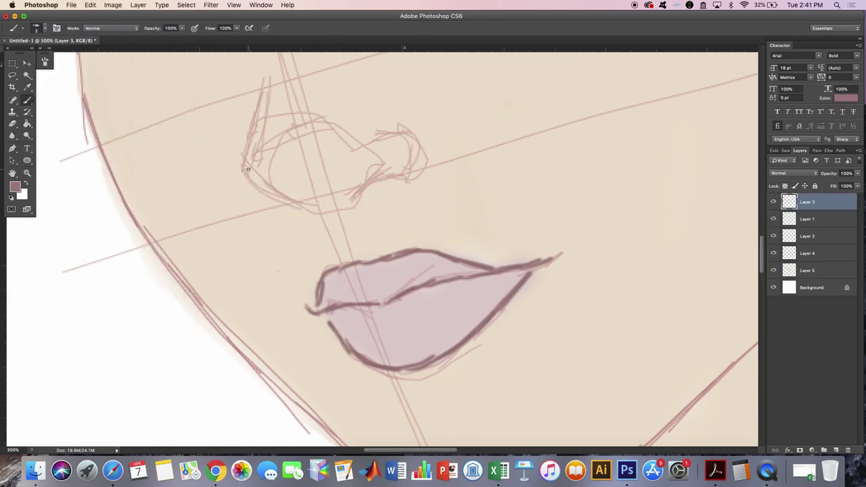
Step: Ink the nose's left edge, base and nostril, and toggle the sketch layer to check
mouse_move(300, 202)
left_mouse_down()
mouse_move(245, 163)
mouse_move(268, 74)
left_mouse_up()
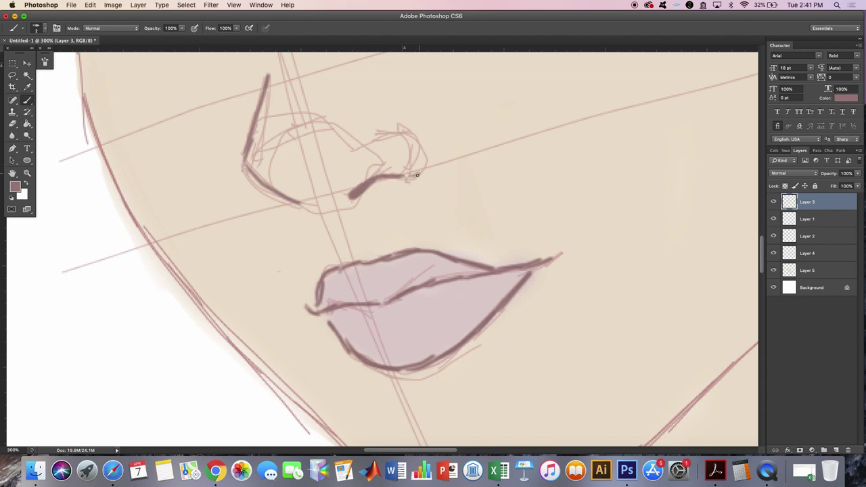
left_click_drag(349, 197, 426, 162)
left_click_drag(392, 126, 427, 160)
key("ctrl+z")
key("e")
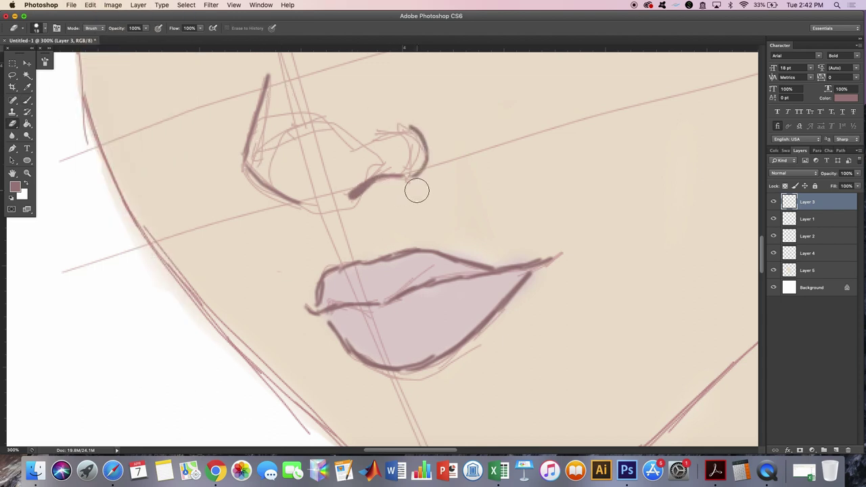
left_click(773, 235)
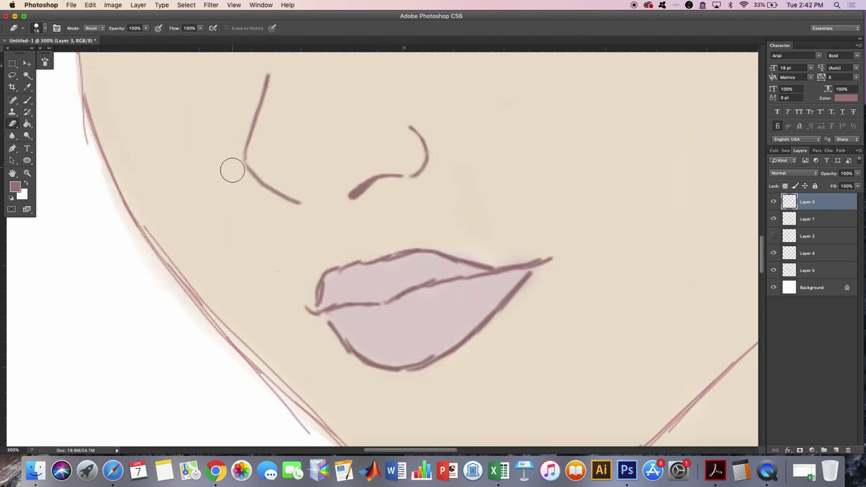
key("ctrl+z")
left_click(27, 173)
Step: Zoom out to the whole face and add Layer 6 above the skin layer
key("ctrl+0")
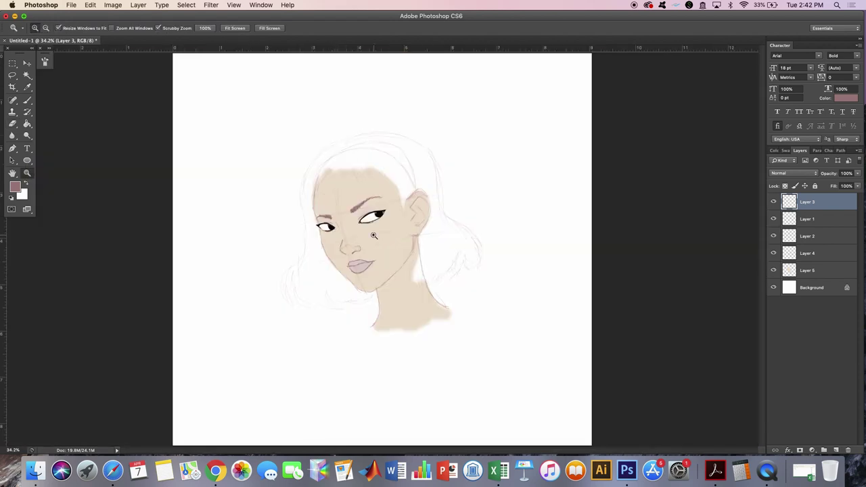
left_click(375, 234)
left_click(836, 449)
left_click_drag(807, 202, 830, 277)
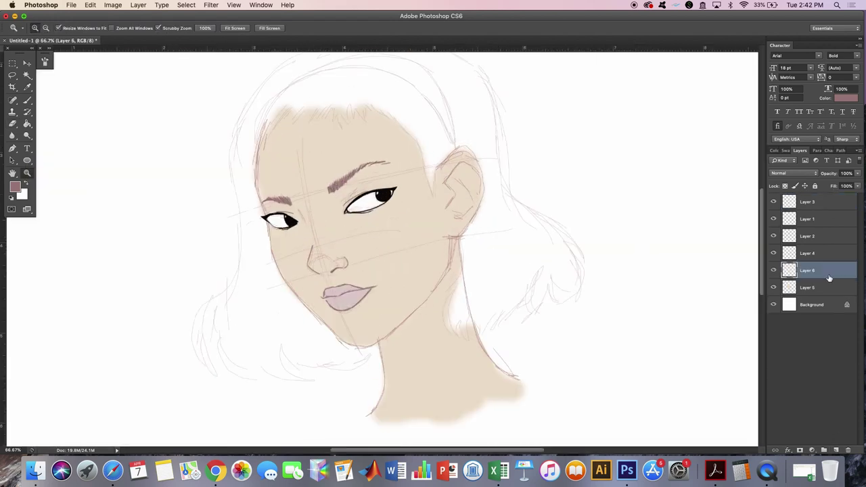
Step: Set the brush to a darker beige at size 17
key("b")
left_click(14, 187)
left_click(243, 170)
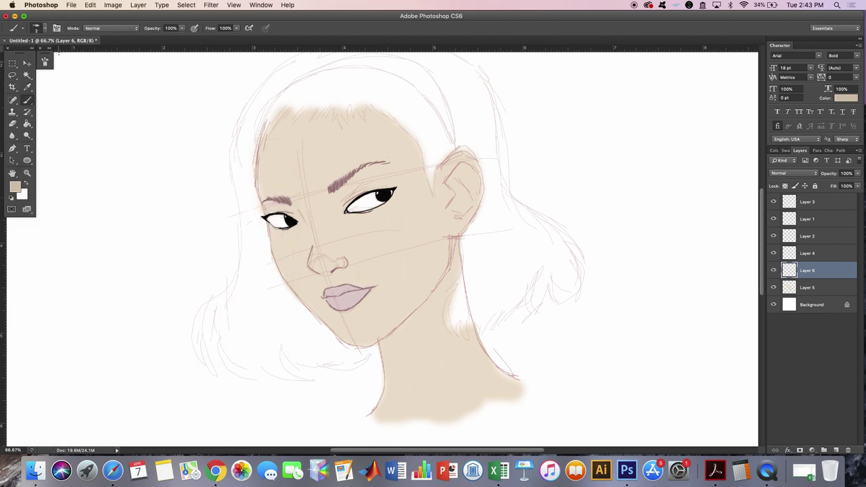
left_click(38, 28)
left_click_drag(20, 58, 22, 57)
left_click(348, 205)
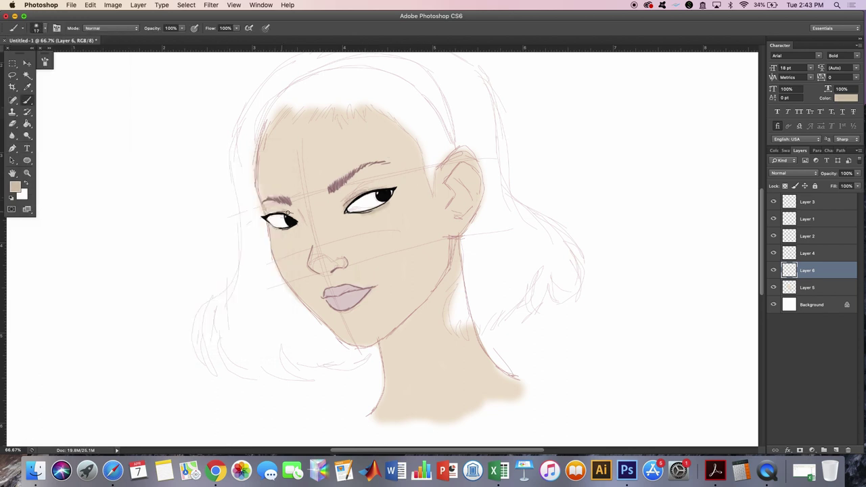
Step: Paint shadows beneath the nose, along the jaw and chin, on the neck and inside the ear
mouse_move(306, 270)
left_mouse_down()
mouse_move(331, 278)
mouse_move(346, 264)
left_mouse_up()
left_click_drag(457, 238, 418, 309)
left_click_drag(396, 331, 380, 345)
mouse_move(454, 169)
left_mouse_down()
mouse_move(454, 208)
mouse_move(465, 169)
mouse_move(464, 213)
left_mouse_up()
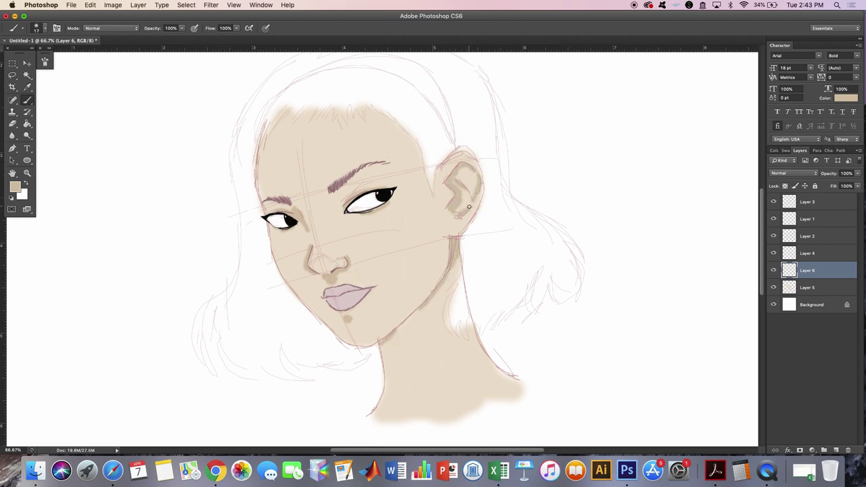
key("e")
key("b")
mouse_move(403, 330)
left_mouse_down()
mouse_move(380, 363)
mouse_move(430, 301)
left_mouse_up()
Step: Choose the Blur tool and set its mode to Lighten
key("e")
key("r")
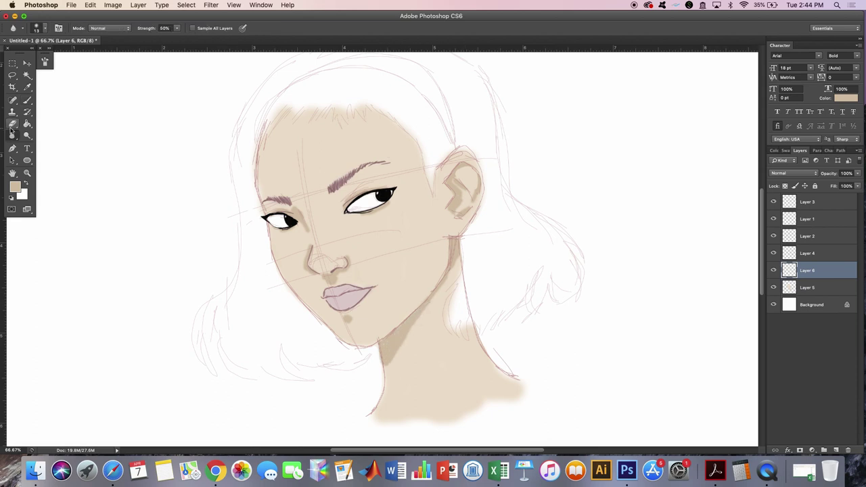
left_click(108, 27)
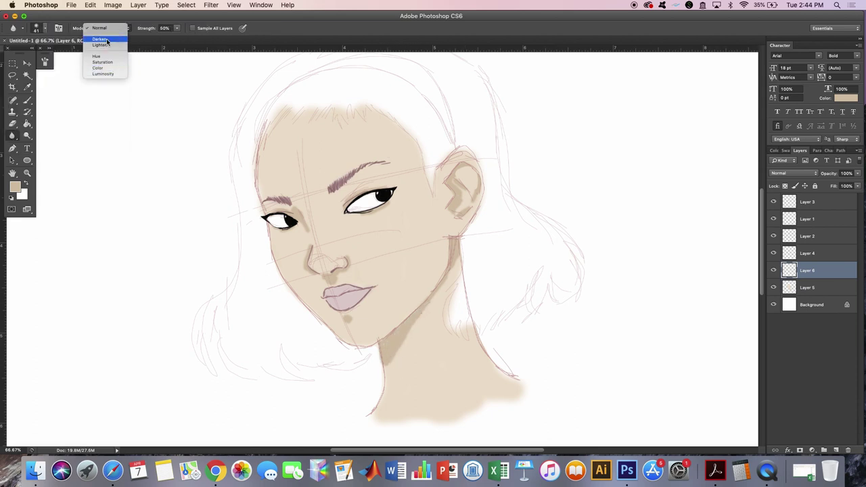
left_click(106, 39)
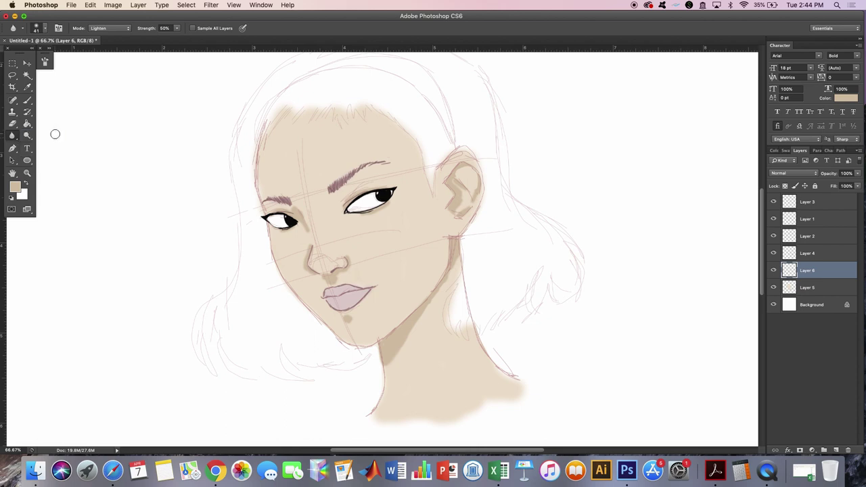
Step: Switch to the Smudge tool and size it to 25, then 83
left_click(12, 136)
left_click(54, 149)
left_click(36, 28)
double_click(61, 138)
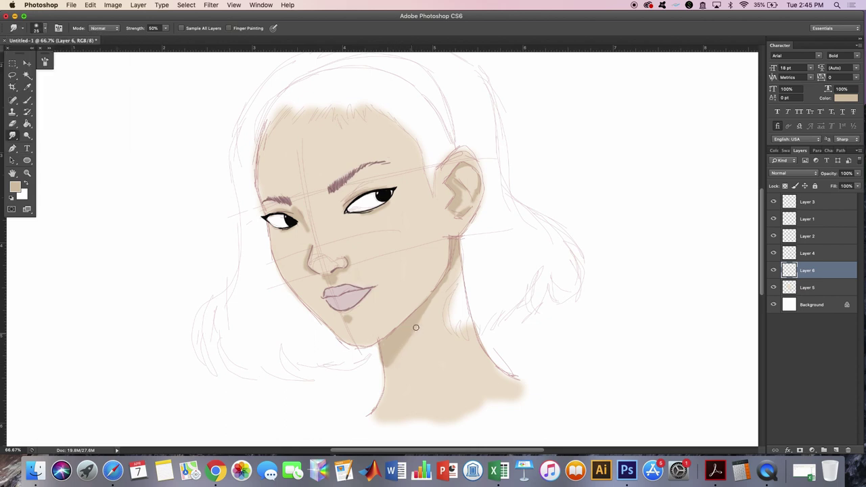
left_click(36, 28)
double_click(60, 102)
Step: Sample a lighter skin beige from the face with a small brush and select Layer 3
key("b")
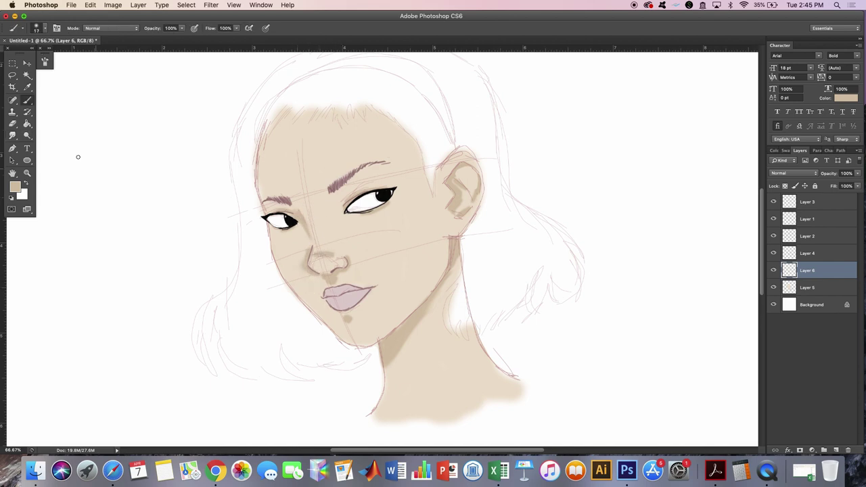
left_click(306, 243, "alt")
left_click(363, 217, "alt")
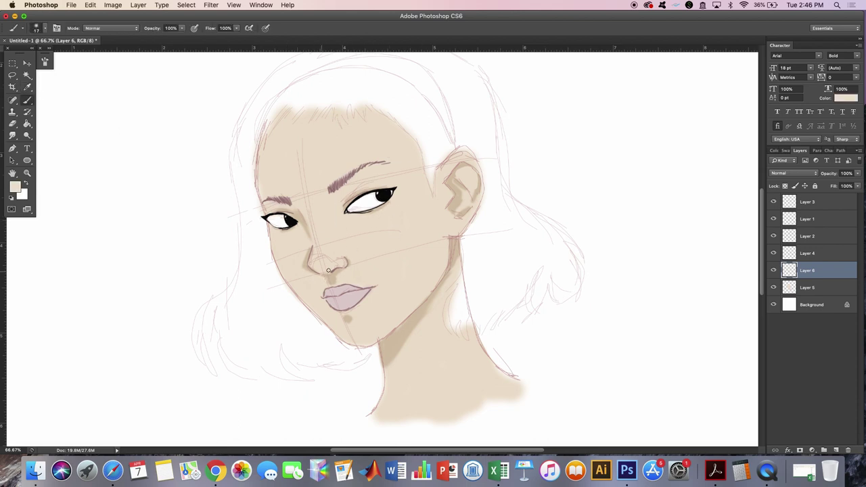
left_click(41, 28)
left_click(775, 202)
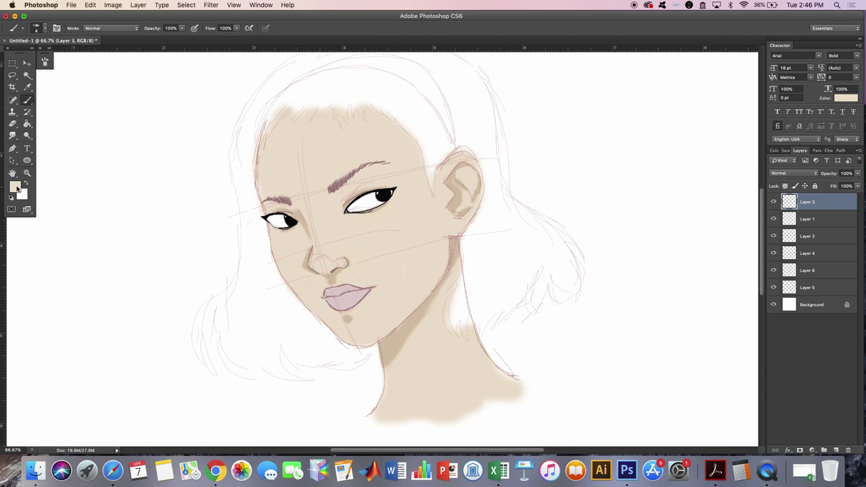
Step: Pick a darker tan paint colour, zooming in briefly and back to the whole portrait
left_click(18, 188)
key("Return")
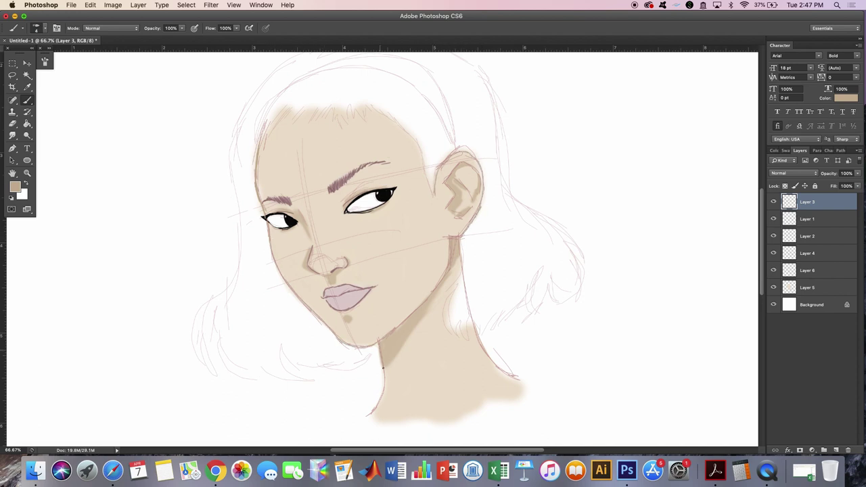
key("e")
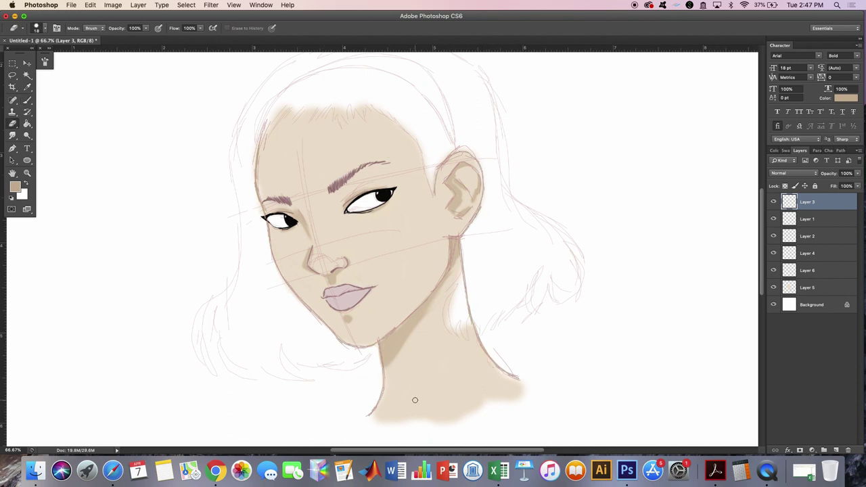
key("b")
scroll(368, 199, "up", 10)
key("d")
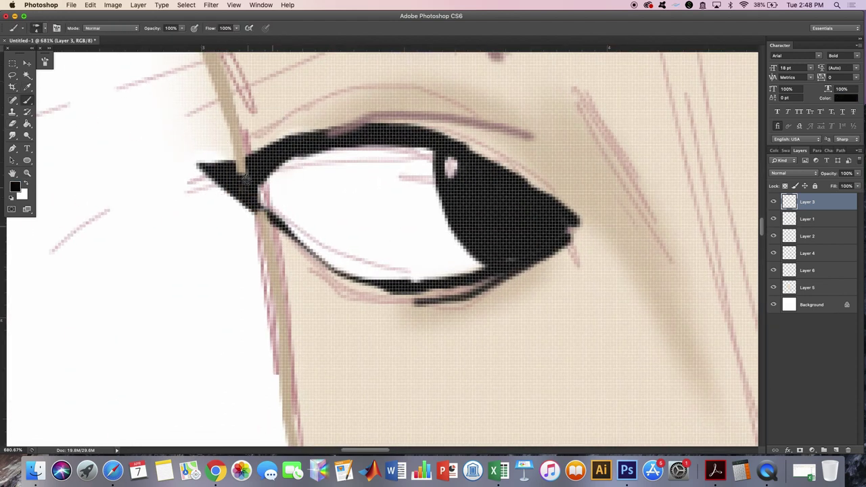
right_click(305, 145)
key("z")
key("ctrl+0")
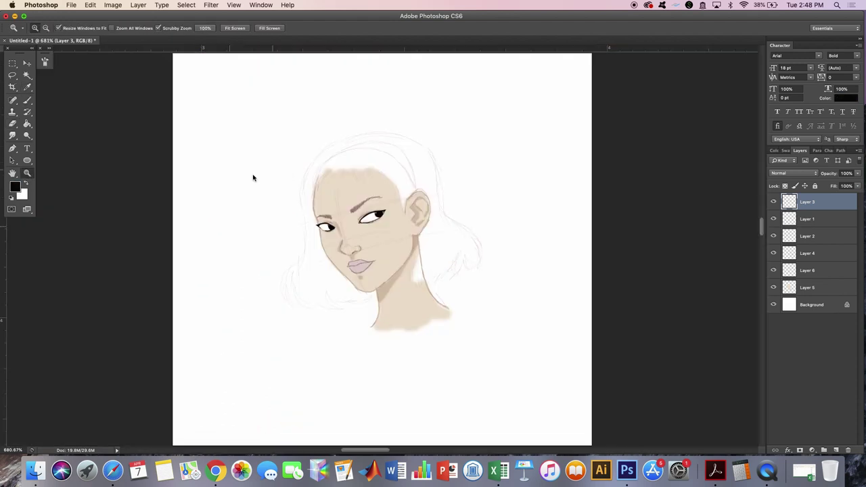
Step: Sample the skin beige and paint shading strokes on the neck
left_click(13, 122)
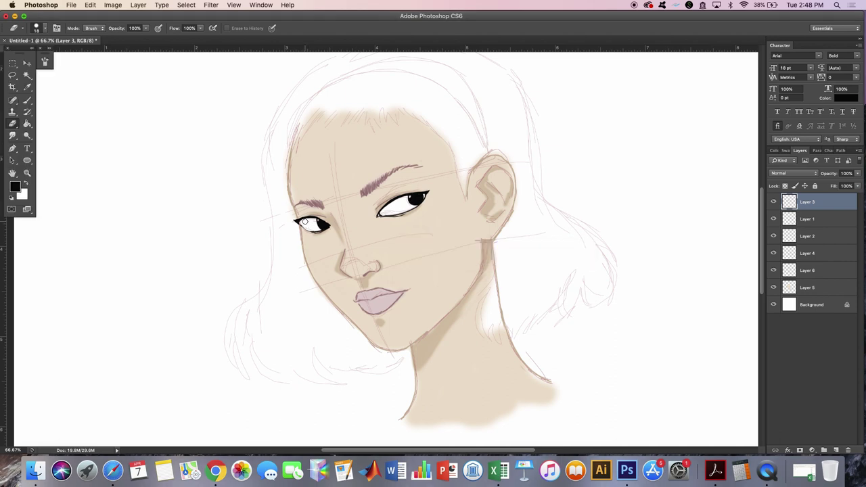
key("b")
left_click(421, 344, "alt")
left_click(37, 27)
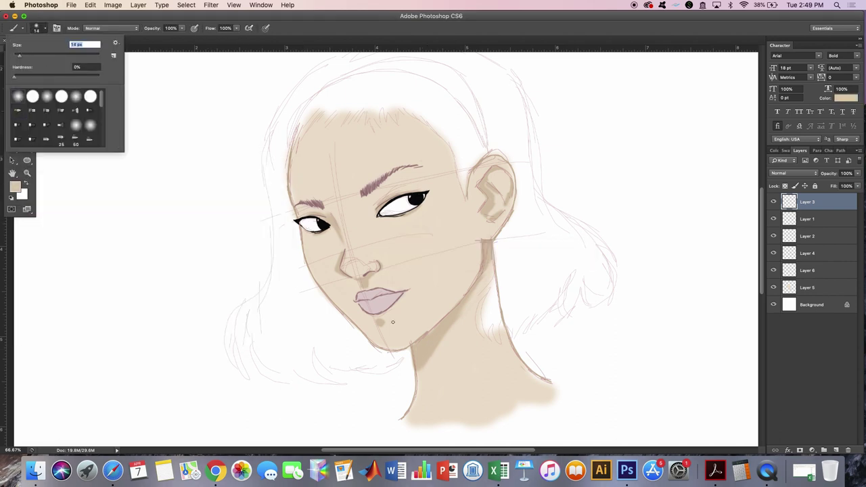
left_click_drag(427, 362, 459, 318)
Step: On Layer 6, paint darker neck shading and soften it with the Blur tool
left_click(12, 122)
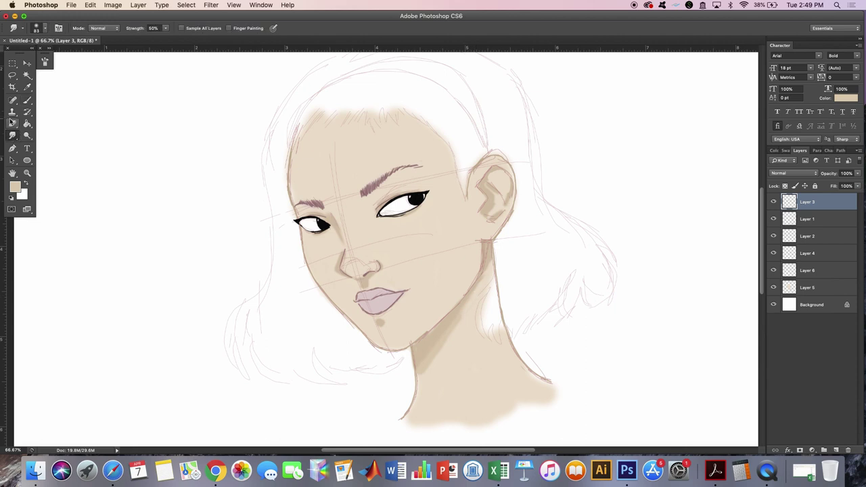
right_click(13, 136)
left_click(48, 133)
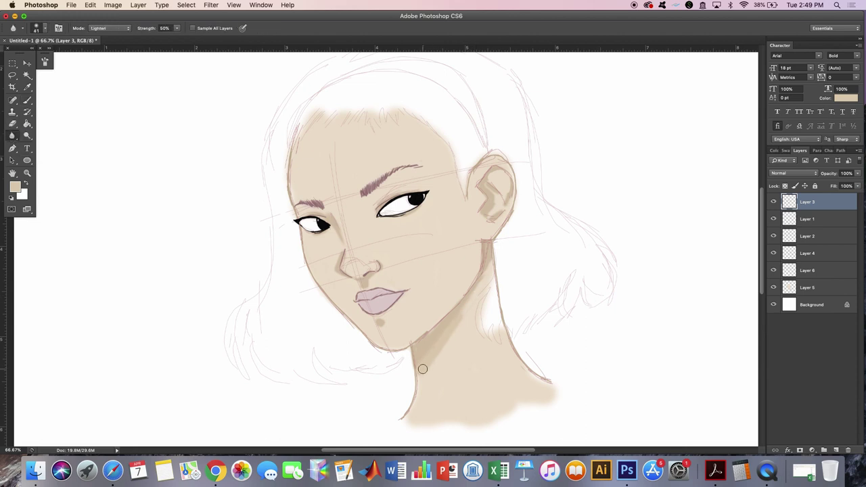
key("b")
left_click(420, 369, "ctrl")
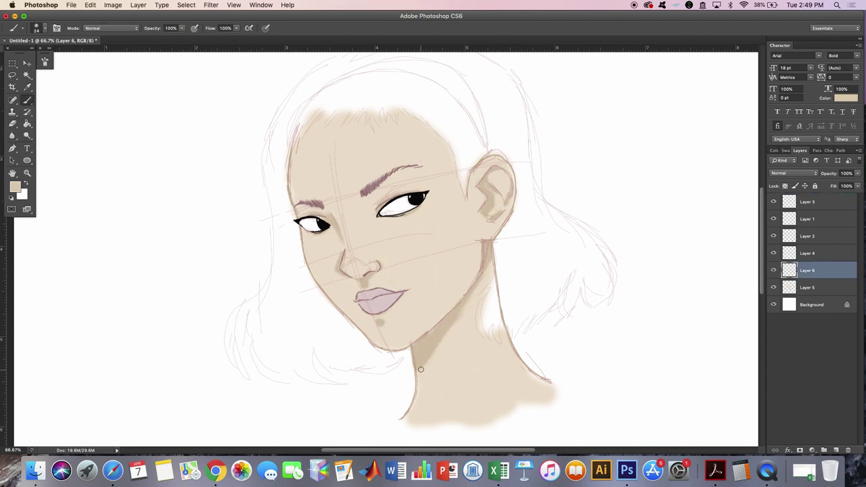
left_click_drag(420, 369, 468, 300)
key("r")
left_click_drag(417, 362, 449, 338)
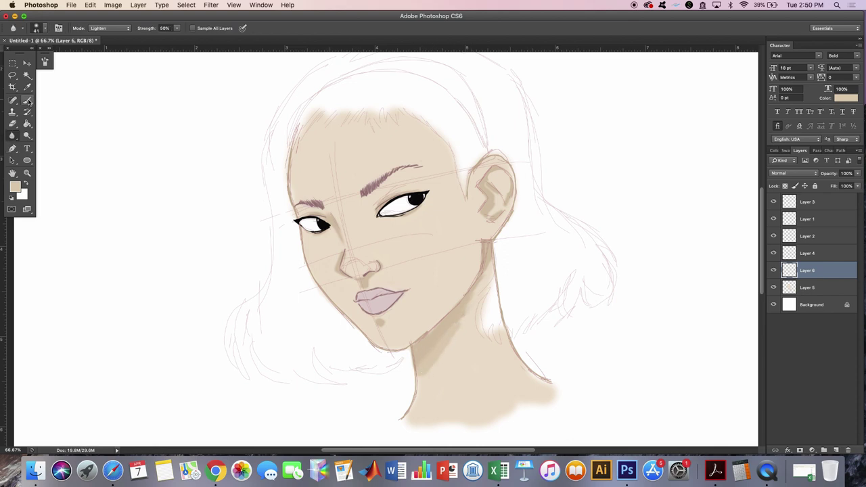
Step: Use the Mixer Brush (80% Wet, 75% Load) to blend neck shading from chin toward ear
right_click(27, 99)
left_click(68, 130)
left_click(41, 28)
left_click(437, 354)
left_click_drag(436, 355, 487, 277)
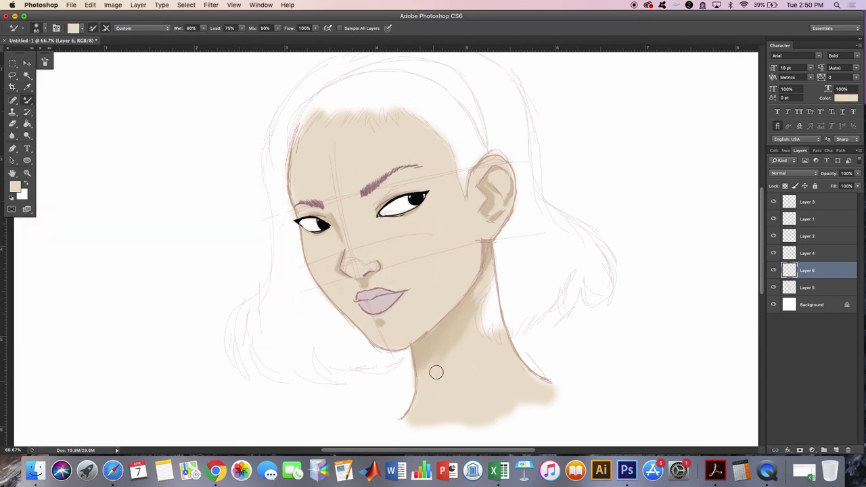
Step: Smooth the neck shading further, keeping the Mixer Brush's Custom blend preset
left_click_drag(437, 371, 491, 277)
left_click(142, 28)
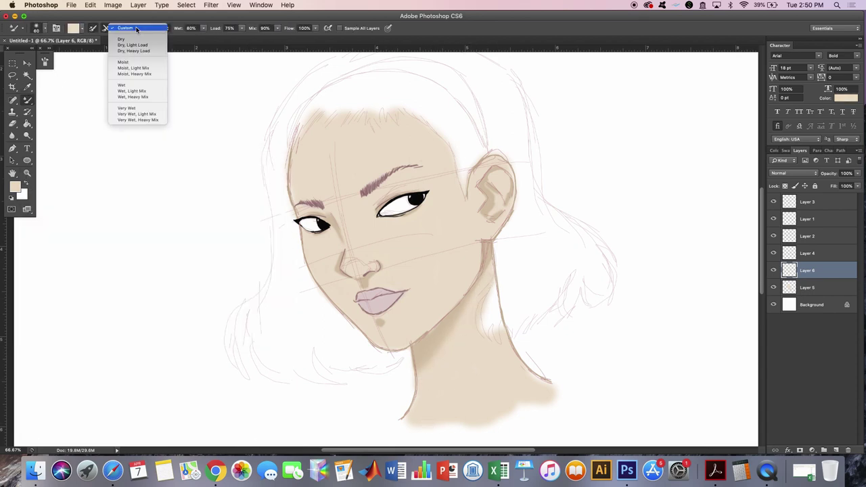
left_click(101, 67)
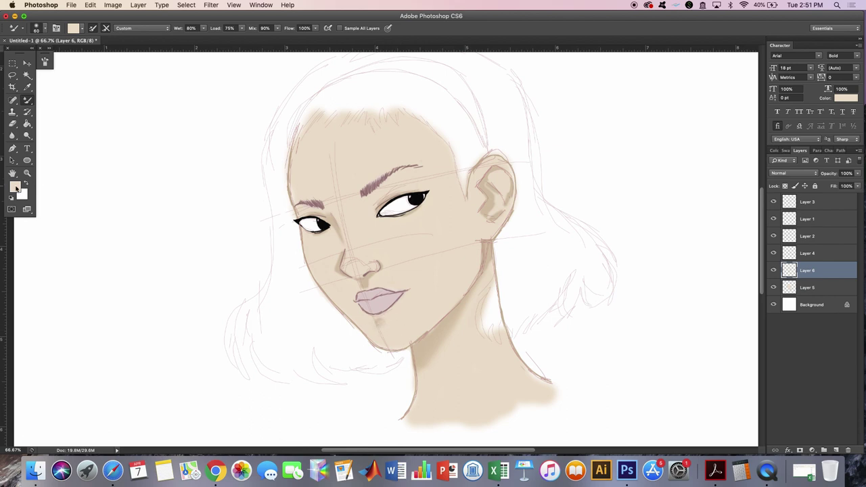
Step: Blend the shading under the nose and across the adjacent cheek
mouse_move(430, 271)
left_mouse_down()
mouse_move(352, 286)
mouse_move(332, 243)
mouse_move(323, 272)
left_mouse_up()
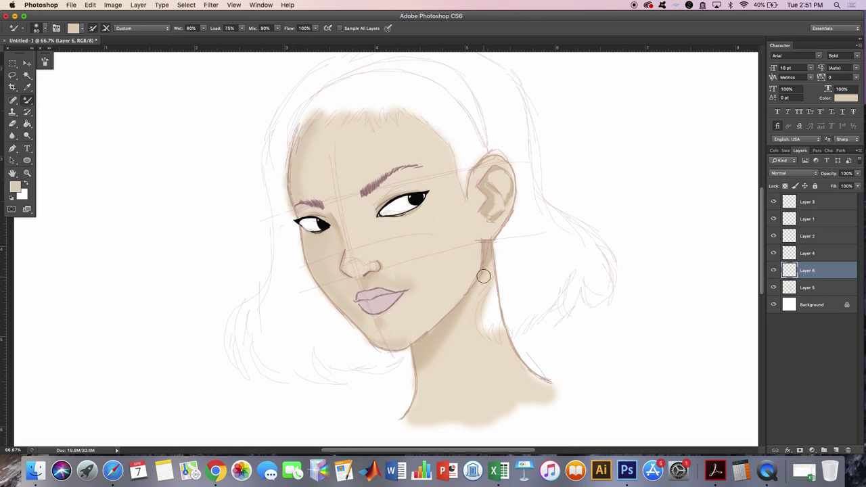
key("i")
key("b")
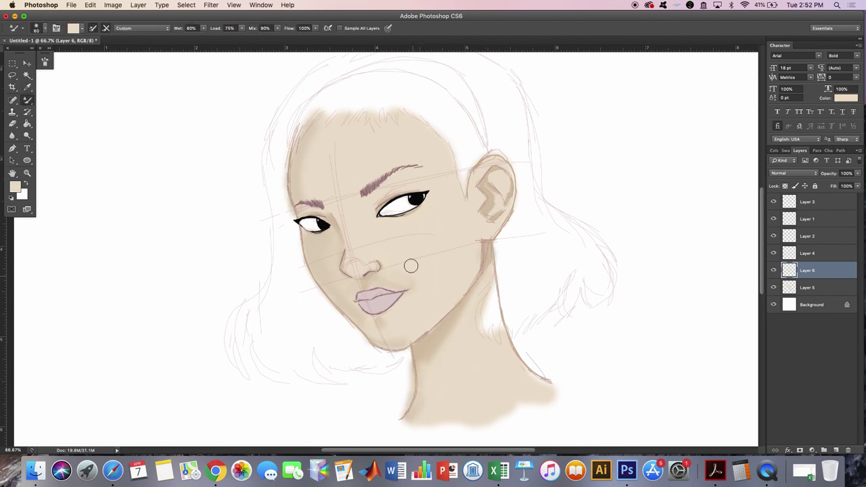
left_click(29, 100)
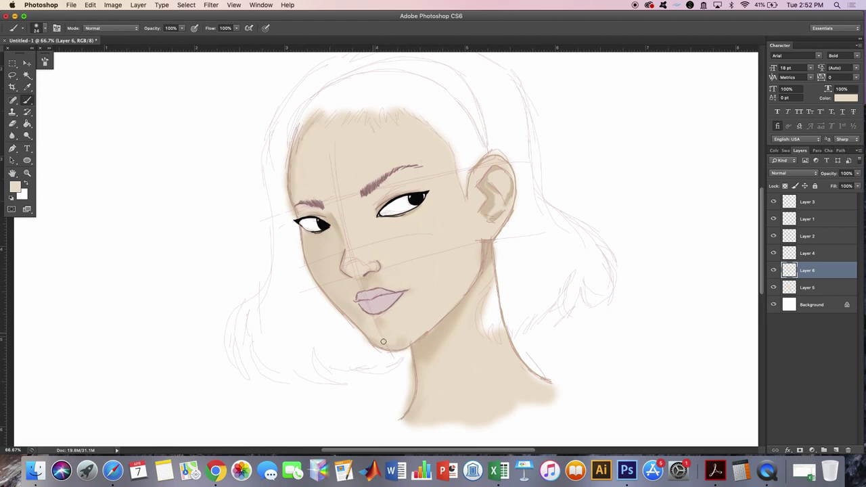
Step: Touch up the skin tone along the chin and jaw
left_click_drag(382, 341, 405, 336)
key("e")
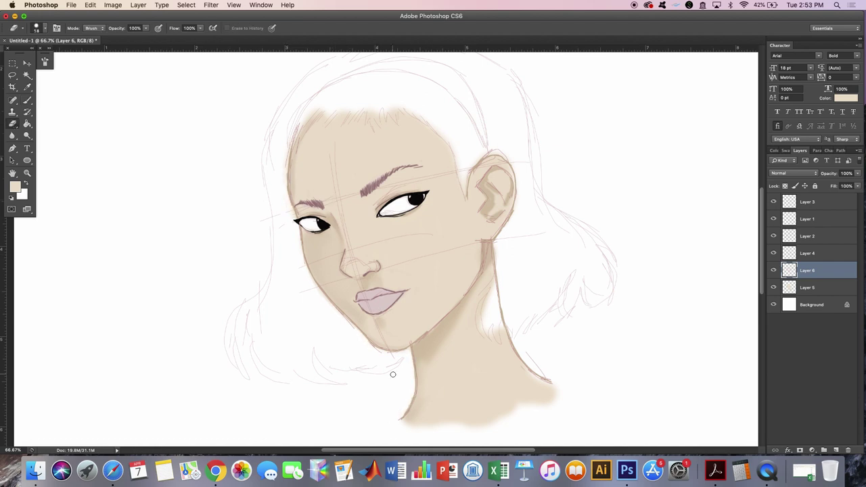
key("b")
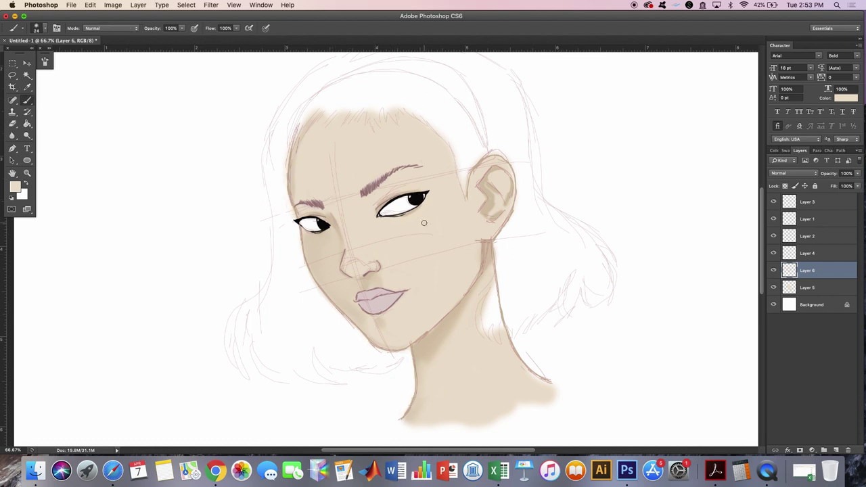
key("e")
key("b")
Step: Soften the chin and jaw shading with the Blur tool
left_click(13, 136)
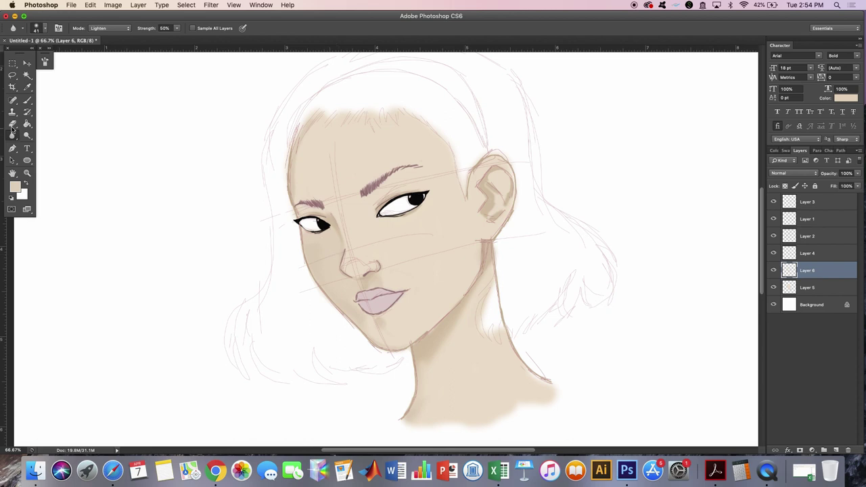
right_click(12, 132)
left_click(48, 155)
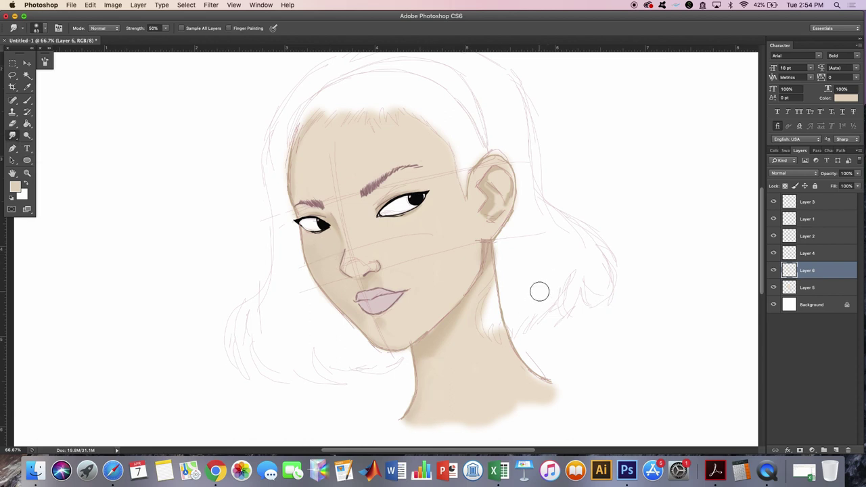
key("shift+r")
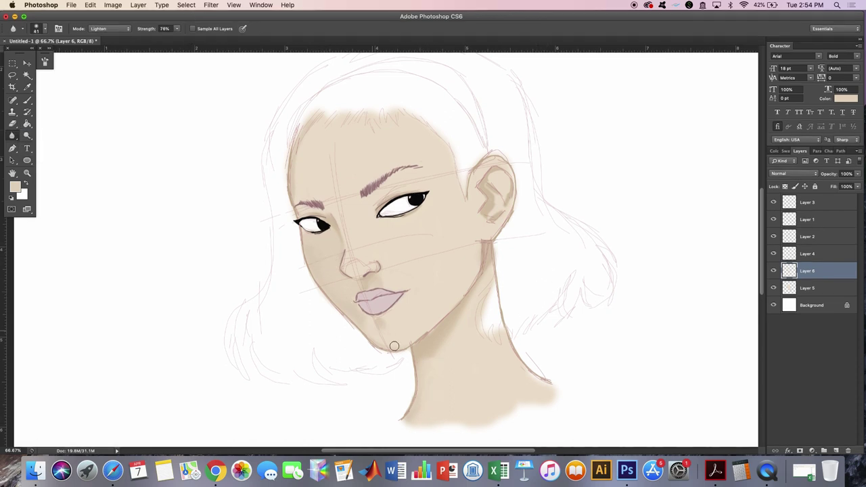
key("b")
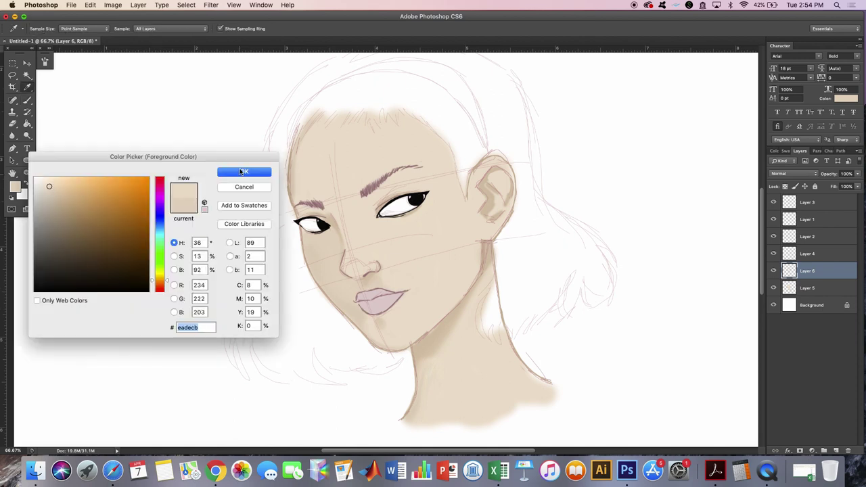
key("Escape")
key("r")
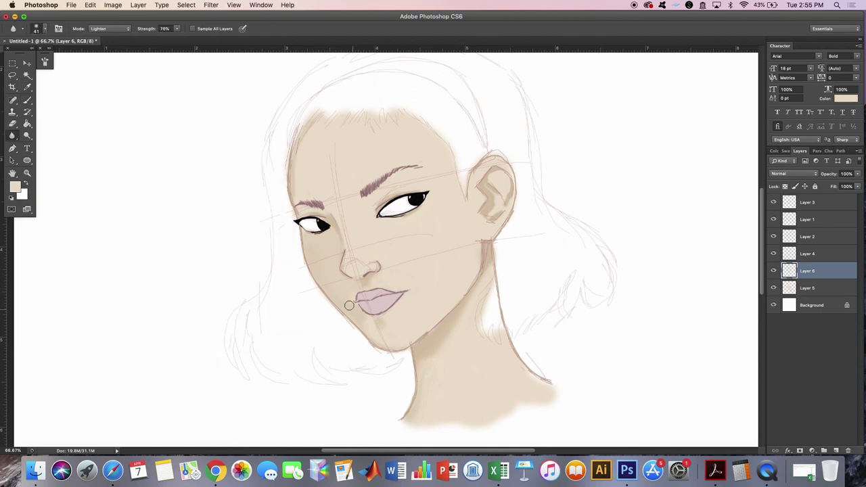
left_click_drag(381, 349, 440, 254)
Step: Cover the dark shading inside the ear with skin tone
key("b")
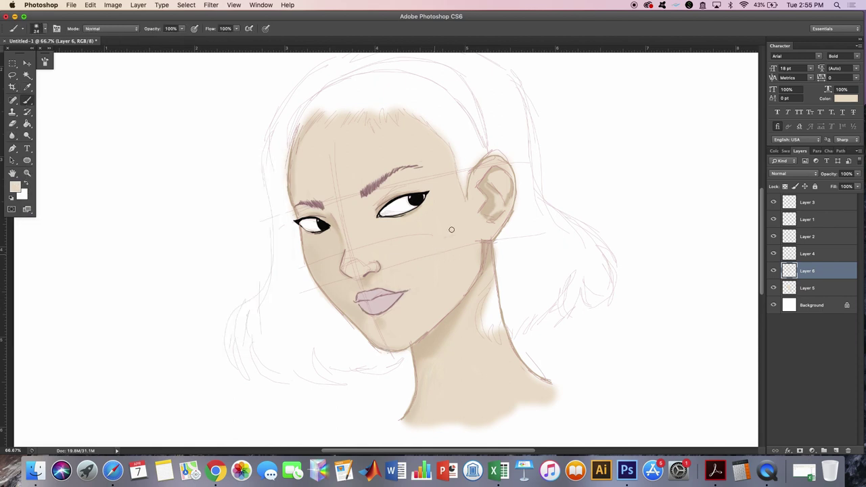
left_click_drag(488, 215, 498, 200)
left_click(14, 187)
key("Return")
key("r")
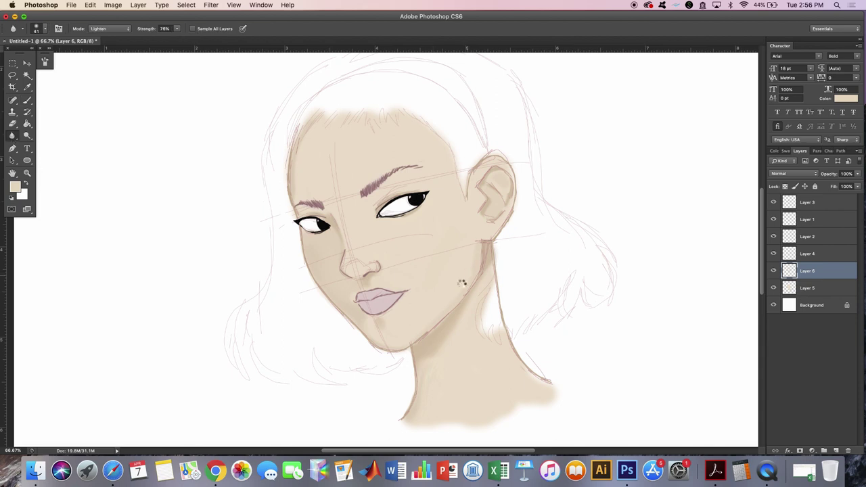
left_click(15, 186)
key("Return")
key("b")
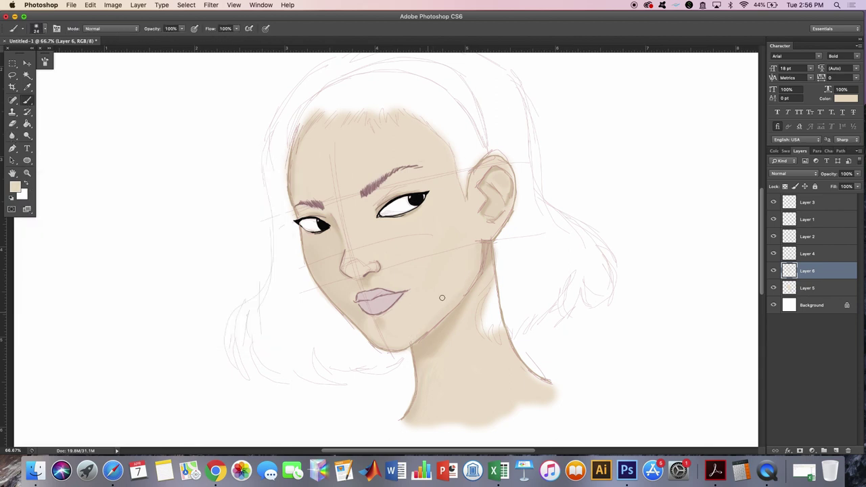
Step: Choose a darker tan as the skin shading colour
key("r")
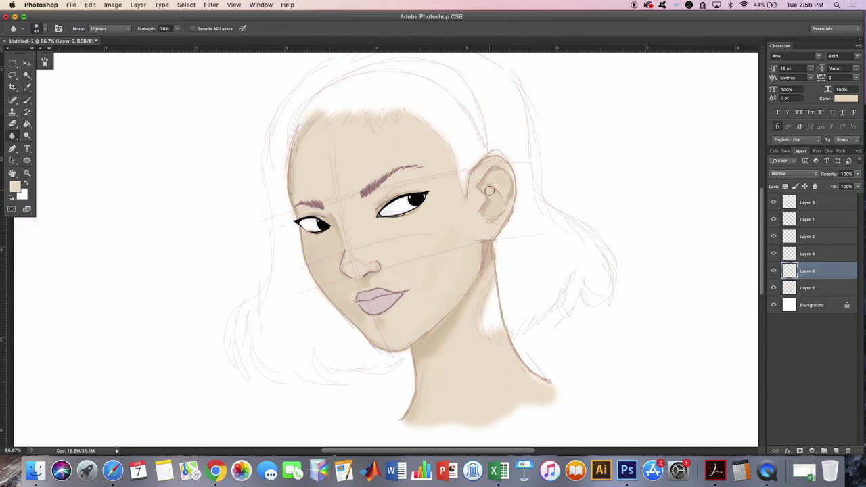
left_click(14, 186)
key("Return")
key("b")
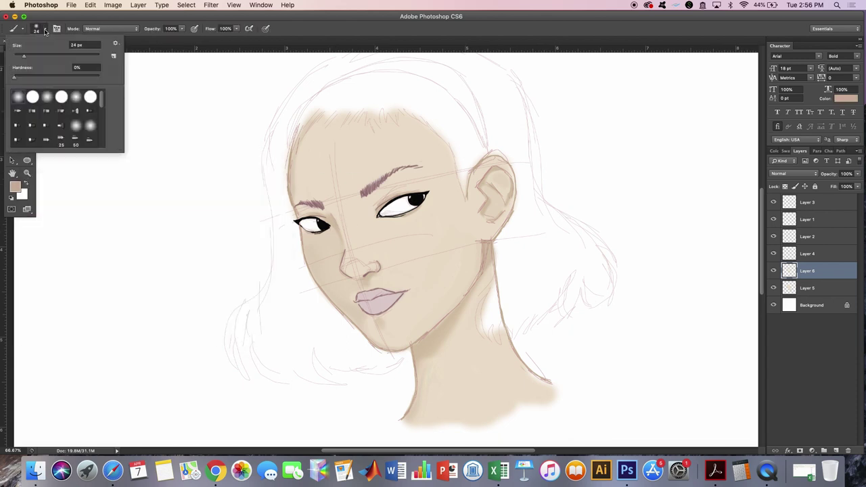
left_click(15, 187)
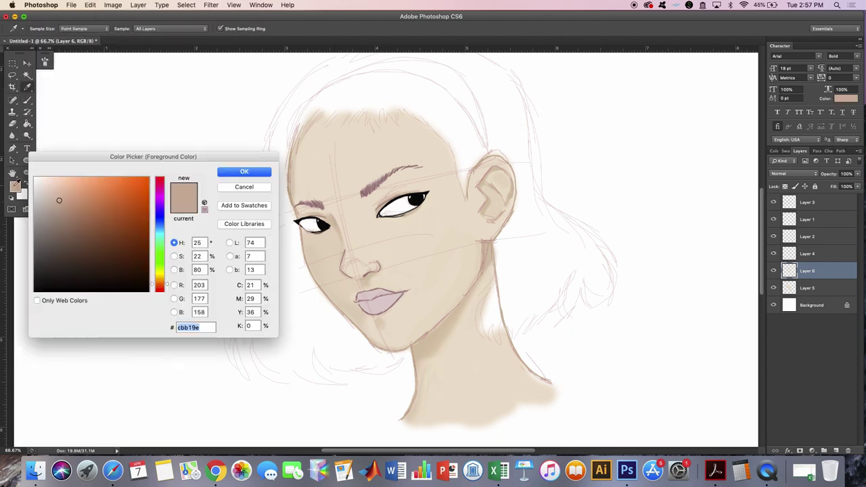
key("Return")
left_click(36, 29)
key("Return")
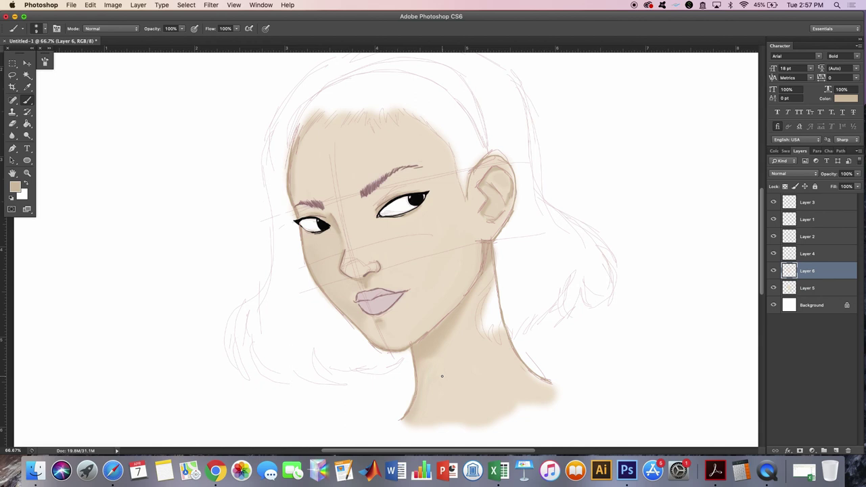
Step: Pick a lighter peach for highlights and enlarge the brush to 20 px
left_click(15, 187)
left_click(368, 195)
key("Return")
left_click(37, 28)
left_click(22, 60)
key("Return")
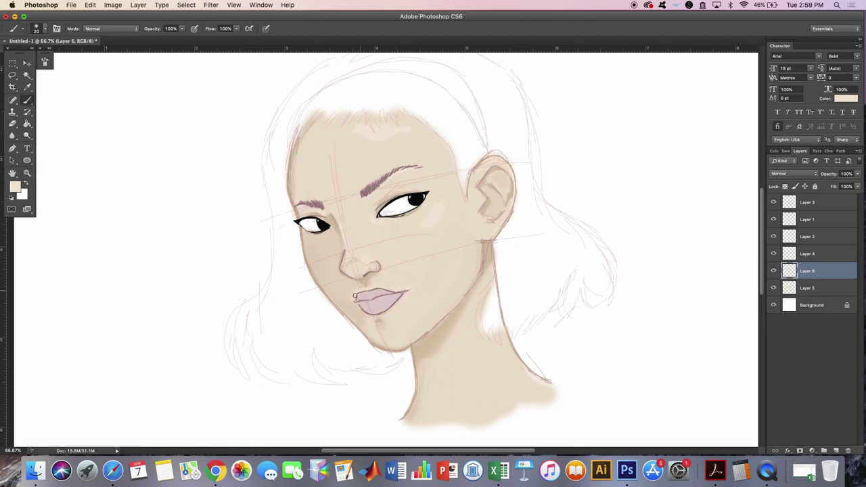
Step: Try the blending tool in Darken mode at 100% strength, then reset it to Normal
left_click(12, 136)
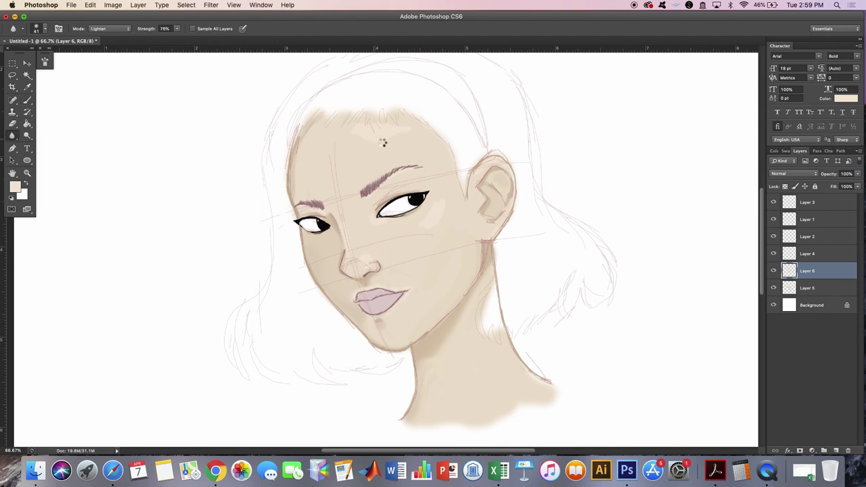
left_click(177, 28)
left_click_drag(163, 38, 196, 38)
left_click(108, 29)
left_click(101, 17)
left_click(108, 28)
left_click_drag(27, 99, 67, 128)
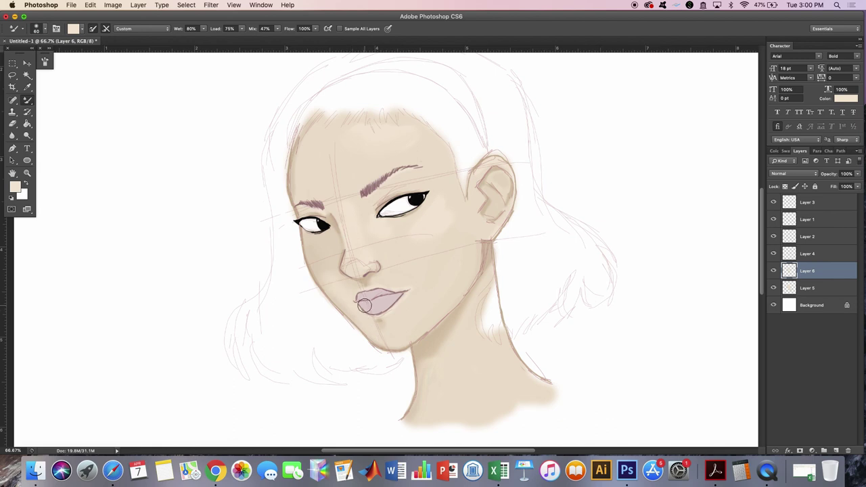
Step: Set the Mixer Brush to 30% mix, 18% load and 100% wetness
left_click(276, 28)
left_click(73, 29)
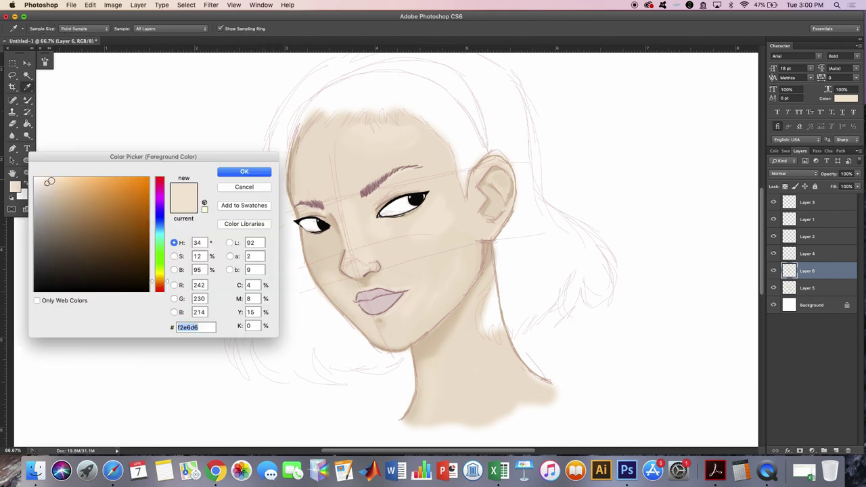
left_click(244, 172)
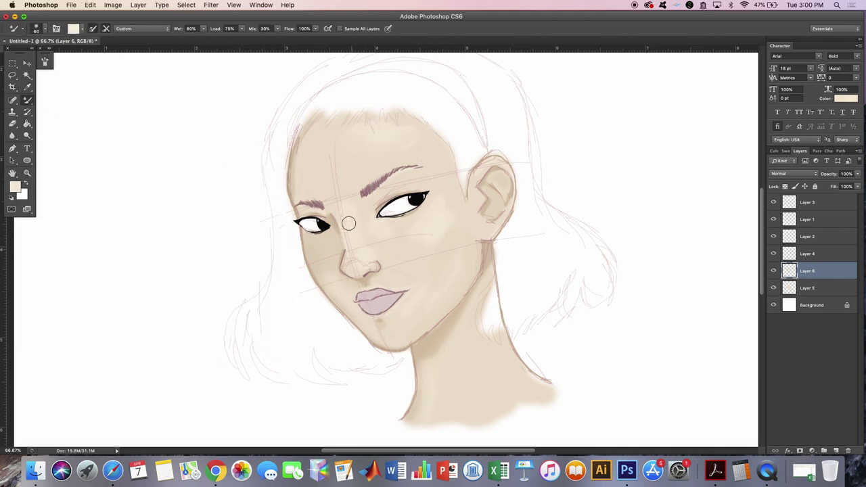
left_click_drag(233, 39, 215, 39)
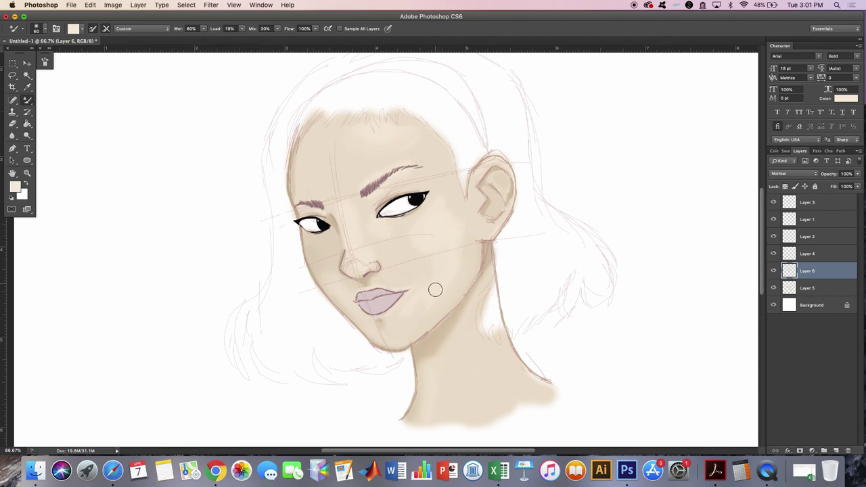
left_click(28, 98)
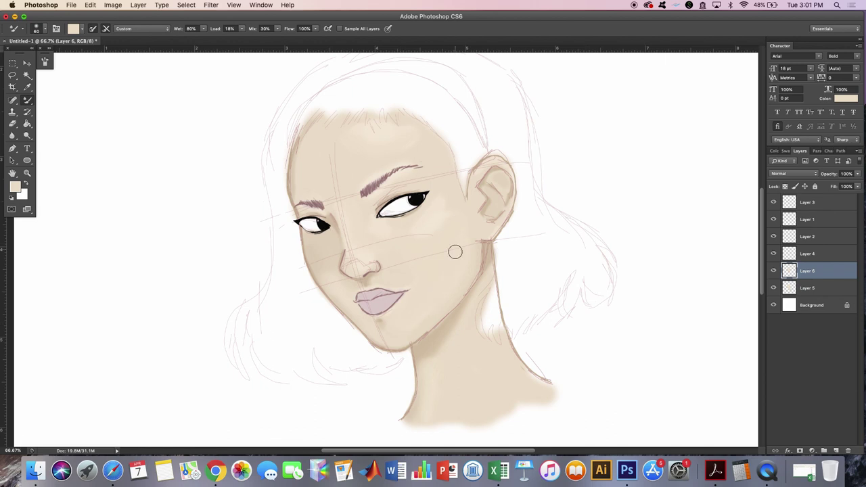
left_click_drag(203, 29, 215, 39)
Step: Test beige dabs beside the face, retune wetness to 31% and mix to 32%, then erase them
left_click(127, 199)
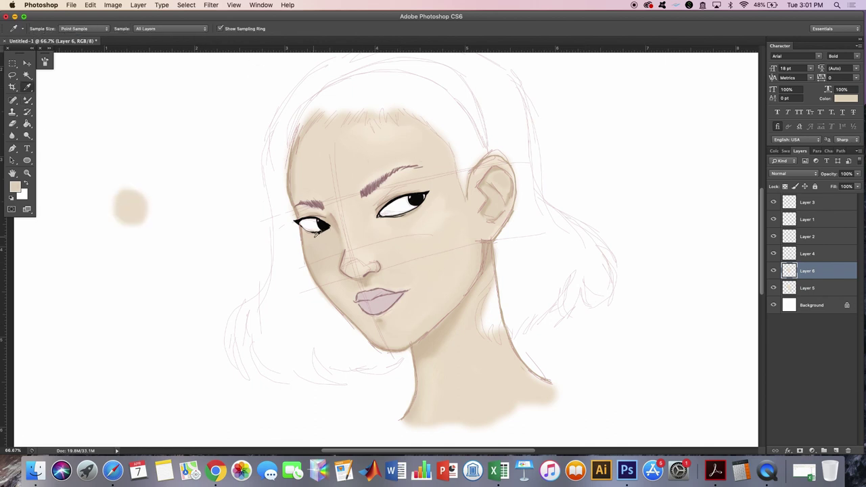
left_click_drag(128, 199, 154, 225)
left_click_drag(203, 28, 173, 39)
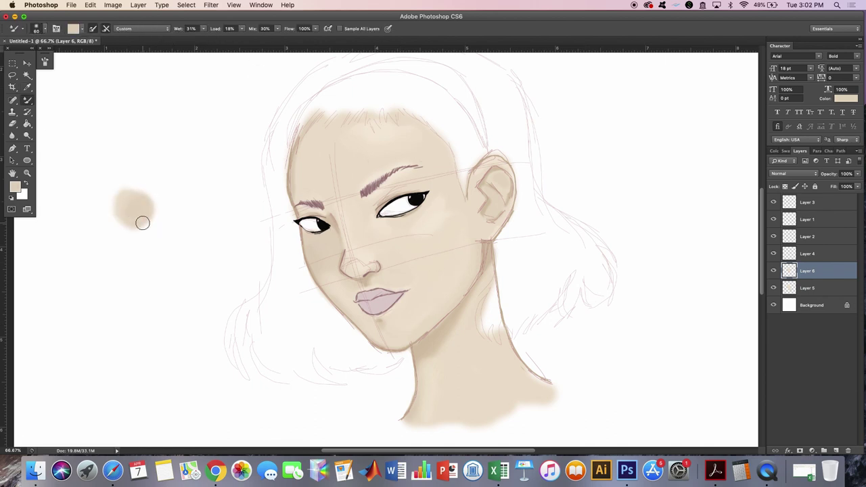
mouse_move(141, 220)
left_mouse_down()
mouse_move(153, 252)
mouse_move(172, 263)
left_mouse_up()
left_click_drag(276, 28, 284, 40)
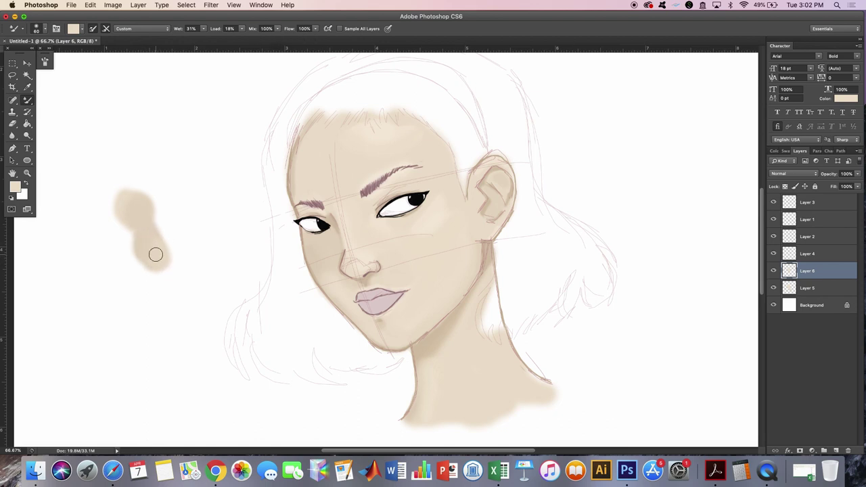
key("e")
mouse_move(152, 260)
left_mouse_down()
mouse_move(118, 190)
mouse_move(158, 243)
left_mouse_up()
Step: Sample a lighter beige skin tone for the highlights
key("b")
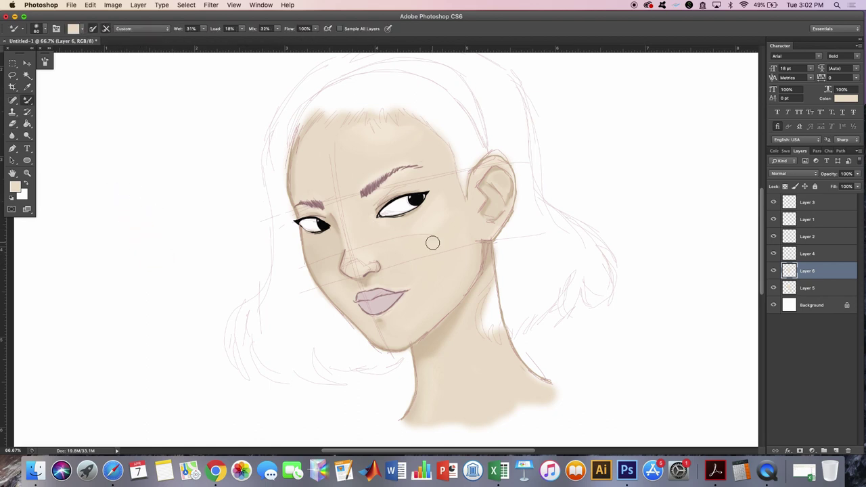
key("i")
left_click(27, 101)
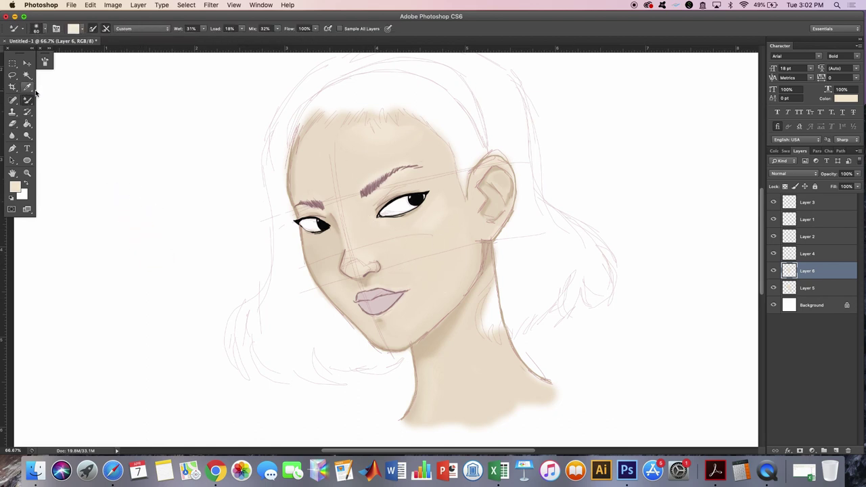
left_click(15, 186)
left_click(40, 181)
key("Return")
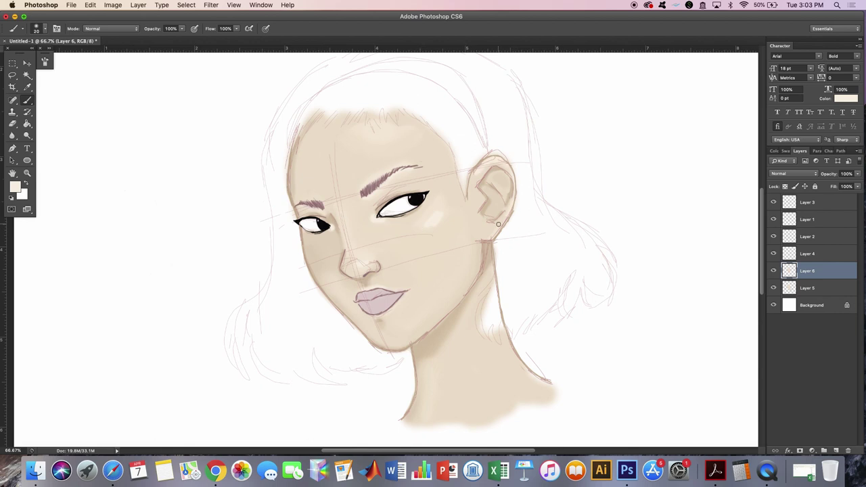
Step: Sample the neck skin and blend it along the neck at 49% flow
left_click(538, 382, "alt")
left_click(521, 387, "alt")
left_click_drag(30, 100, 77, 126)
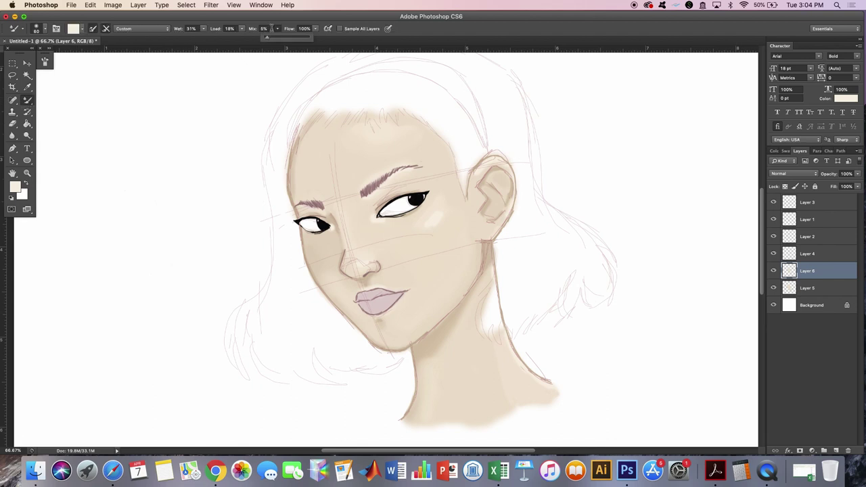
left_click_drag(314, 29, 295, 39)
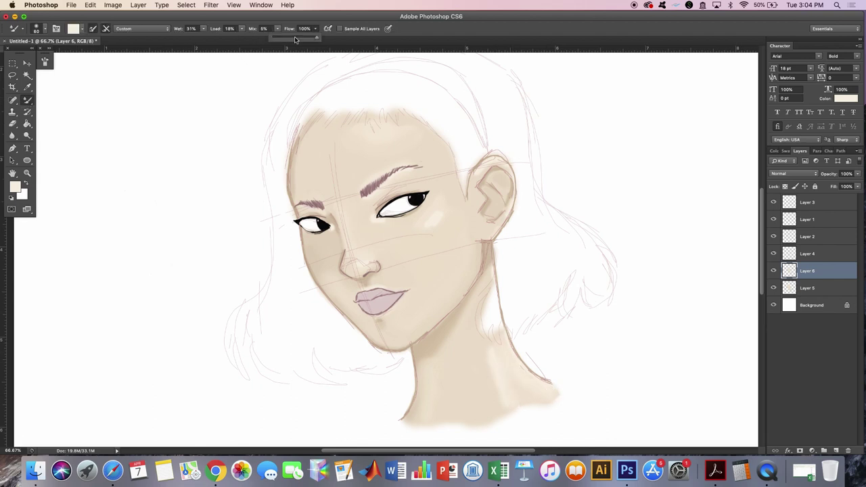
left_click(491, 377, "alt")
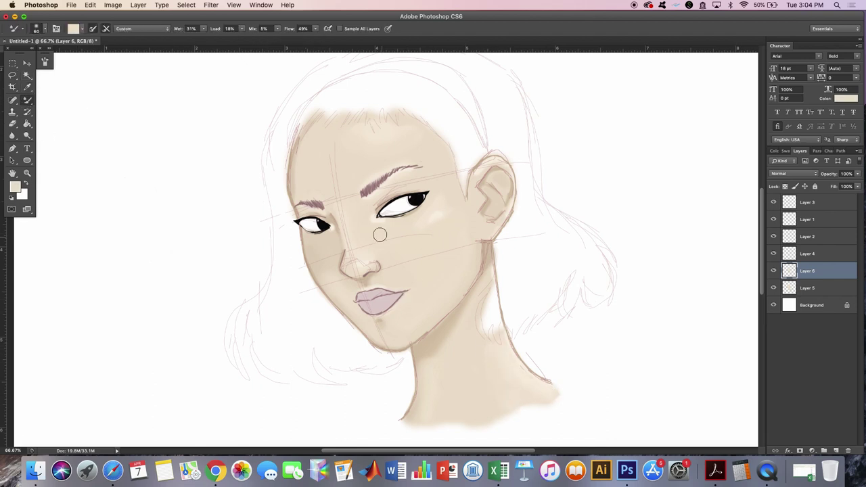
Step: Return to the regular brush with white paint, briefly toggling the Layer 2 sketch
key("shift+b")
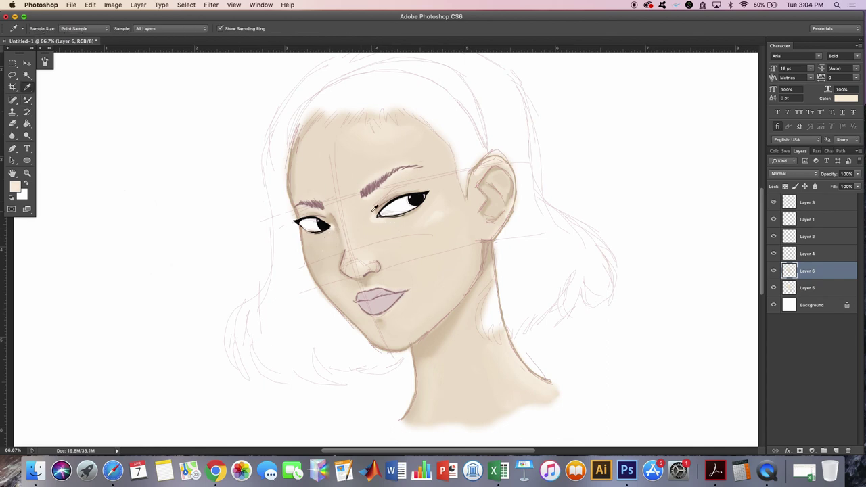
key("x")
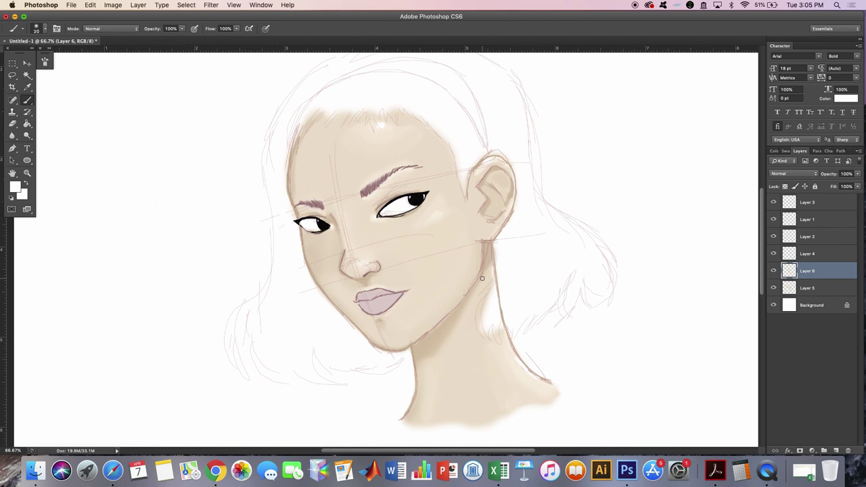
left_click(774, 238)
left_click(773, 238)
Step: Add a new layer for the hair and choose a dark green colour
left_click(835, 451)
left_click(20, 192)
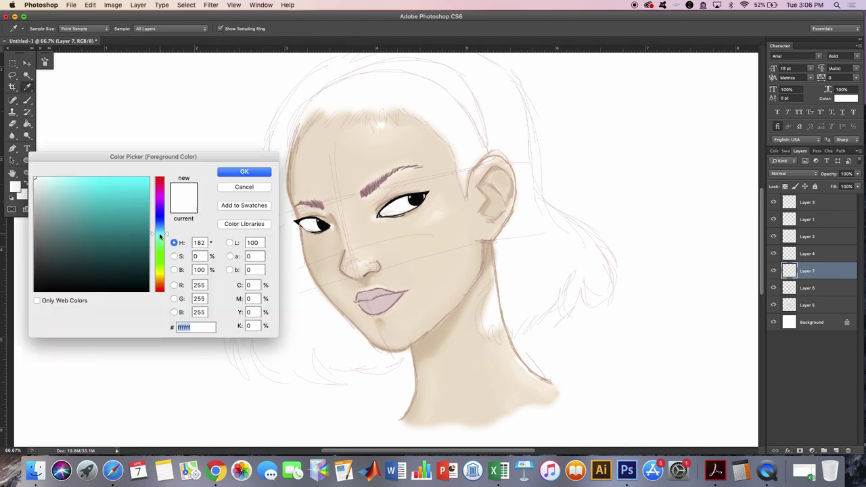
left_click(243, 169)
left_click(36, 29)
Step: Set a 12 px hair brush and paint the first green strokes at the head and ends
left_click_drag(298, 103, 258, 360)
left_click(37, 29)
double_click(17, 111)
left_click(37, 29)
left_click_drag(268, 288, 228, 354)
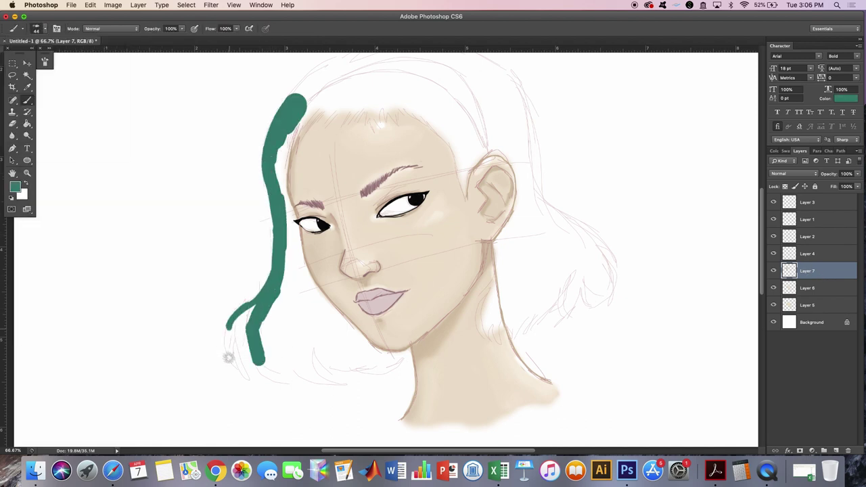
left_click(36, 28)
left_click_drag(47, 56, 31, 56)
mouse_move(230, 324)
left_mouse_down()
mouse_move(236, 372)
mouse_move(276, 379)
mouse_move(410, 351)
left_mouse_up()
Step: Outline the bob's fringe, right strands, crown curve and left cheek and jaw
mouse_move(295, 133)
left_mouse_down()
mouse_move(390, 118)
mouse_move(453, 152)
mouse_move(465, 197)
mouse_move(514, 165)
mouse_move(518, 209)
mouse_move(497, 261)
mouse_move(496, 335)
mouse_move(609, 273)
left_mouse_up()
mouse_move(534, 131)
left_mouse_down()
mouse_move(542, 195)
mouse_move(617, 284)
left_mouse_up()
scroll(609, 278, "up", 2)
left_click_drag(291, 125, 537, 190)
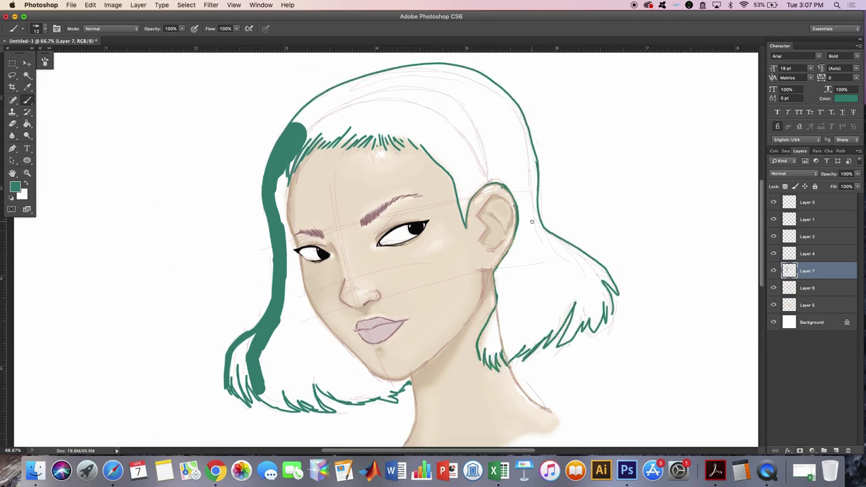
mouse_move(290, 228)
left_mouse_down()
mouse_move(315, 312)
mouse_move(410, 380)
left_mouse_up()
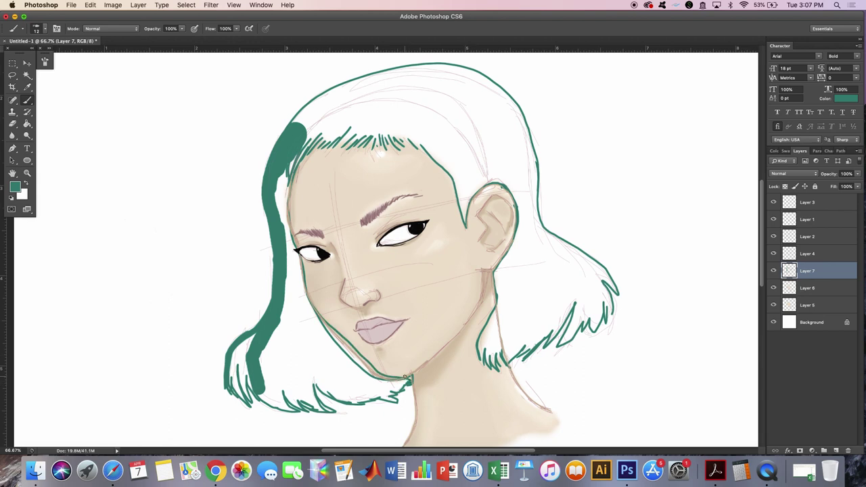
Step: Fill the left side, lower strands and right-of-ear hair green with a 31 px brush
key("bracketright")
mouse_move(291, 135)
left_mouse_down()
mouse_move(274, 323)
mouse_move(235, 384)
mouse_move(370, 386)
mouse_move(311, 402)
left_mouse_up()
left_click(46, 30)
mouse_move(499, 284)
left_mouse_down()
mouse_move(507, 336)
mouse_move(560, 317)
left_mouse_up()
mouse_move(592, 310)
left_mouse_down()
mouse_move(589, 291)
mouse_move(606, 298)
mouse_move(514, 257)
mouse_move(585, 277)
left_mouse_up()
mouse_move(514, 182)
left_mouse_down()
mouse_move(524, 247)
mouse_move(601, 267)
left_mouse_up()
Step: Outline the top-left edge and fill the crown green with a 73 px brush
mouse_move(325, 120)
left_mouse_down()
mouse_move(446, 75)
mouse_move(325, 131)
mouse_move(352, 118)
mouse_move(399, 132)
mouse_move(464, 205)
mouse_move(501, 162)
left_mouse_up()
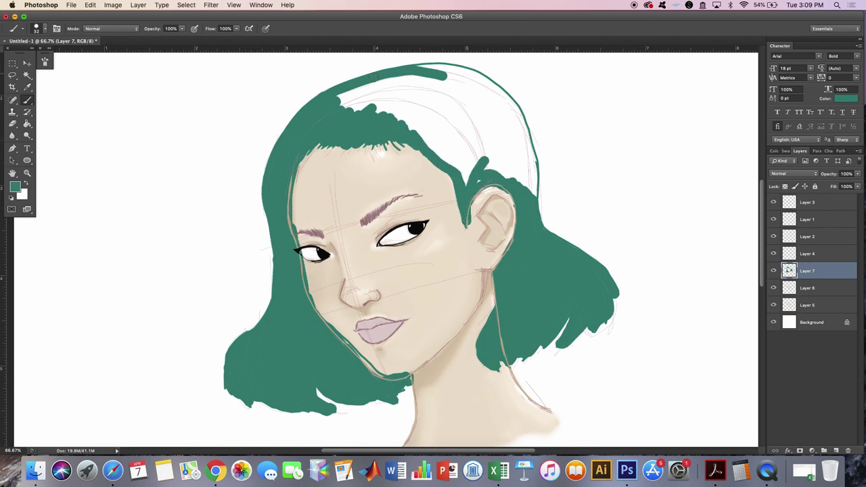
left_click(44, 28)
mouse_move(352, 95)
left_mouse_down()
mouse_move(473, 135)
mouse_move(477, 92)
mouse_move(531, 146)
left_mouse_up()
Step: Erase green overflow at the hair's top, right edge, neck, jawline, ear and left edge
key("e")
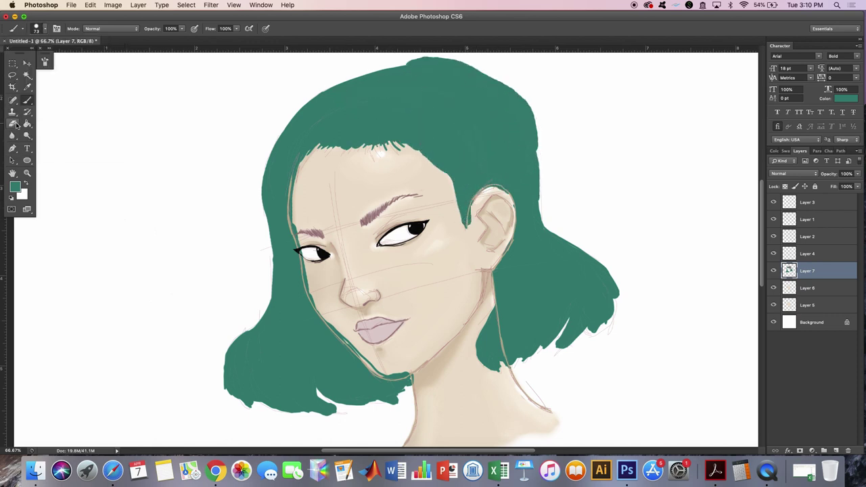
mouse_move(417, 62)
left_mouse_down()
mouse_move(453, 54)
mouse_move(522, 87)
mouse_move(540, 195)
mouse_move(617, 294)
mouse_move(595, 331)
left_mouse_up()
mouse_move(548, 345)
left_mouse_down()
mouse_move(521, 365)
mouse_move(497, 365)
left_mouse_up()
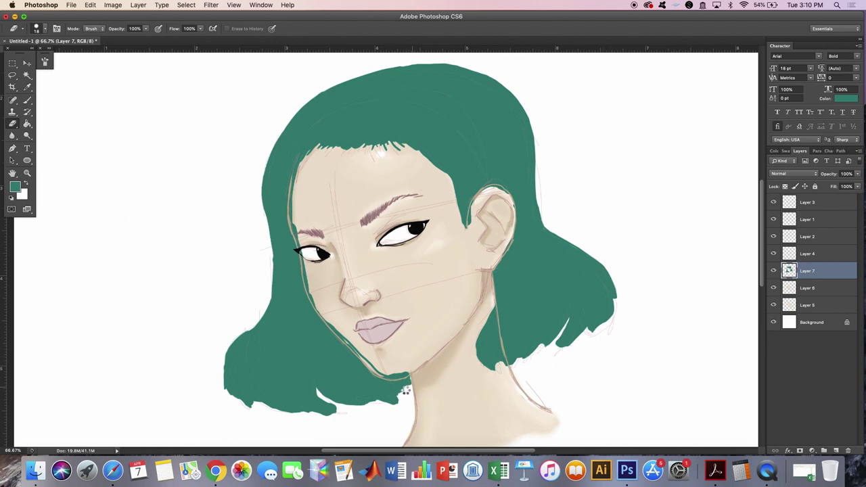
left_click_drag(413, 380, 396, 400)
mouse_move(325, 318)
left_mouse_down()
mouse_move(372, 369)
mouse_move(401, 374)
mouse_move(373, 369)
mouse_move(313, 295)
mouse_move(293, 219)
mouse_move(299, 176)
left_mouse_up()
mouse_move(473, 198)
left_mouse_down()
mouse_move(470, 226)
mouse_move(509, 190)
left_mouse_up()
left_click_drag(507, 242, 492, 405)
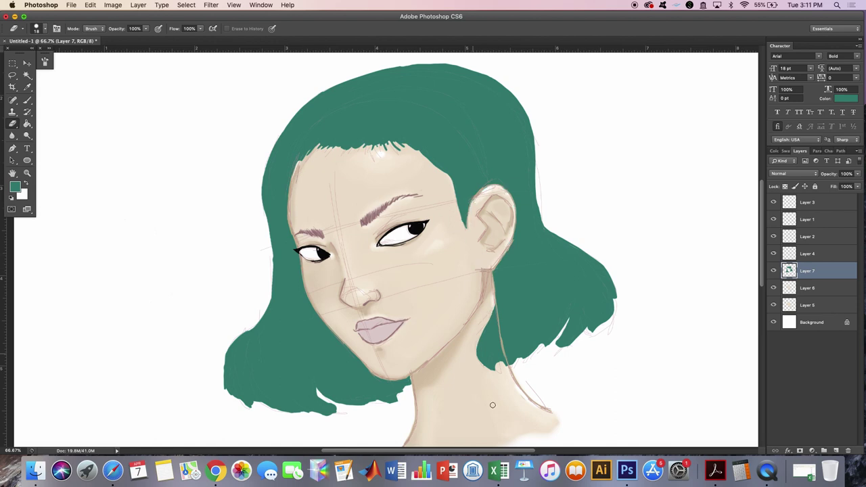
left_click_drag(271, 257, 244, 407)
Step: Clean remaining stray marks with a smaller eraser and delete the Layer 2 sketch
left_click(44, 28)
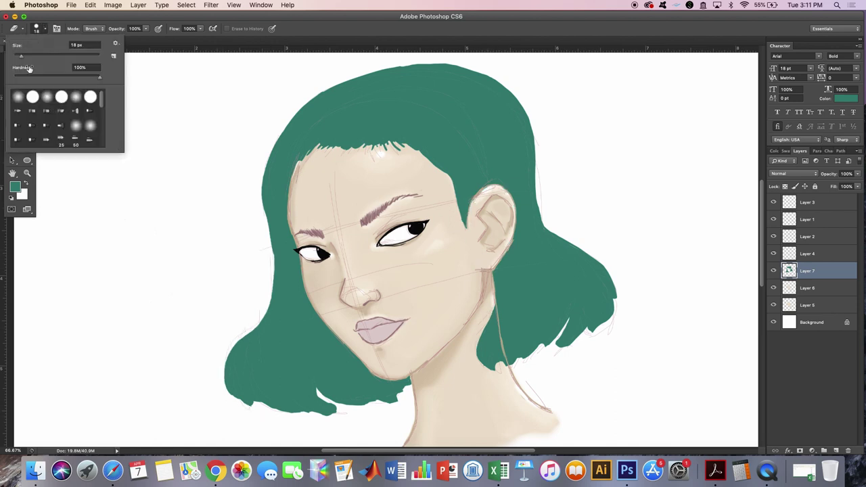
left_click_drag(86, 68, 73, 67)
key("Return")
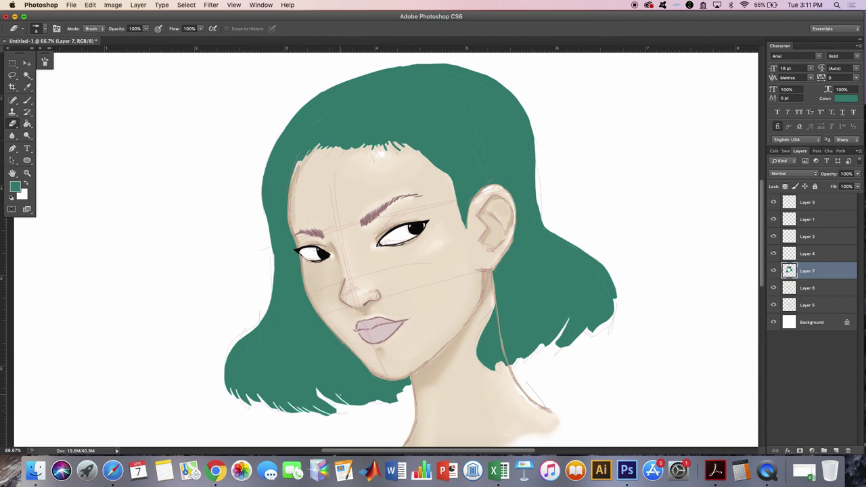
mouse_move(338, 404)
left_mouse_down()
mouse_move(358, 394)
mouse_move(391, 397)
left_mouse_up()
left_click_drag(491, 347, 498, 374)
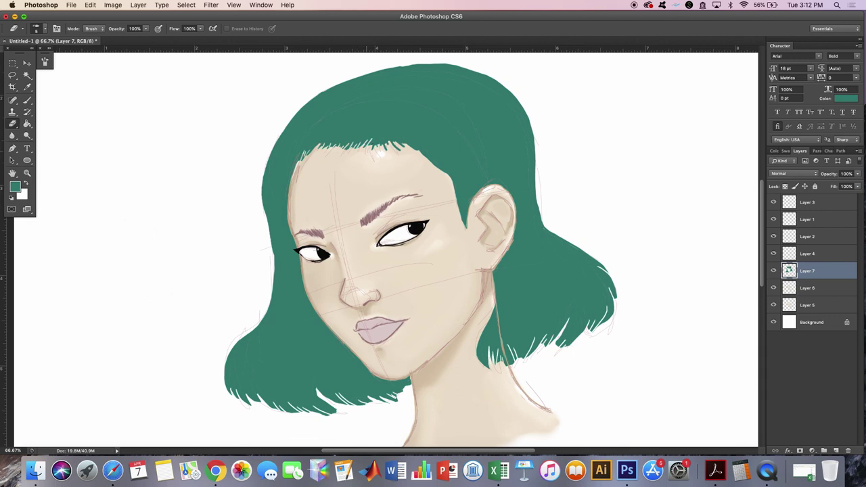
left_click_drag(400, 152, 403, 141)
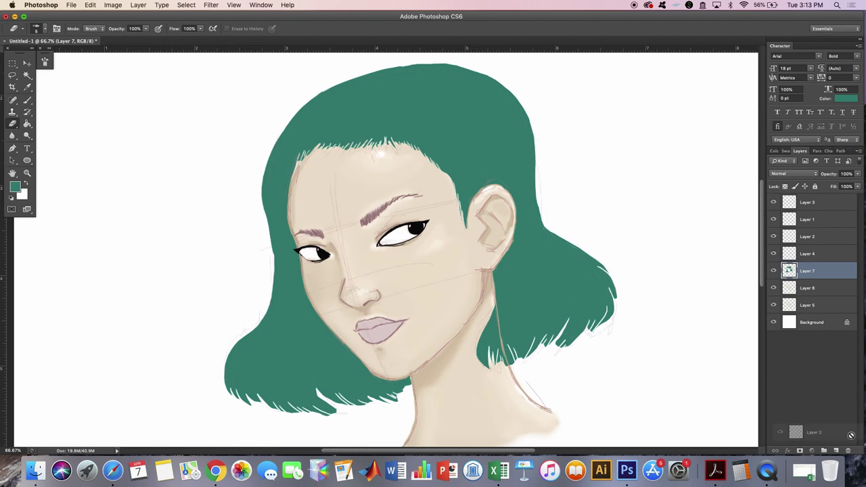
left_click_drag(806, 236, 849, 451)
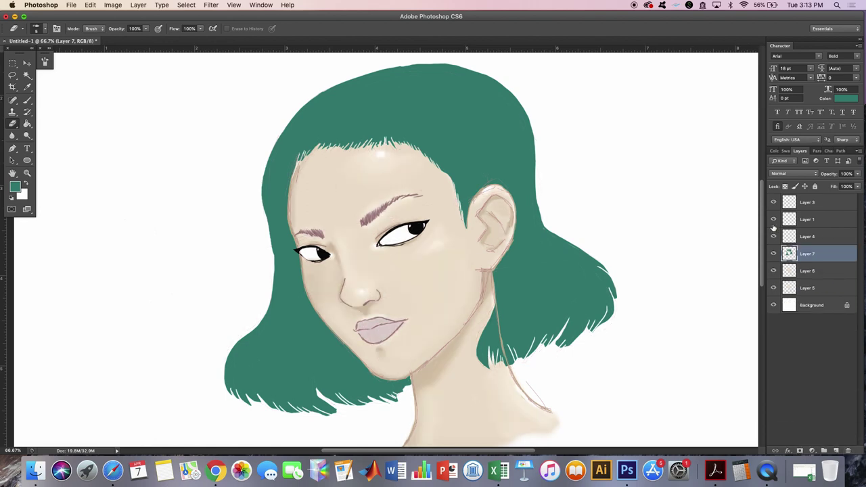
Step: Delete Layer 1 and set the brush opacity to 17%
left_click_drag(807, 219, 836, 450)
left_click(807, 253)
key("b")
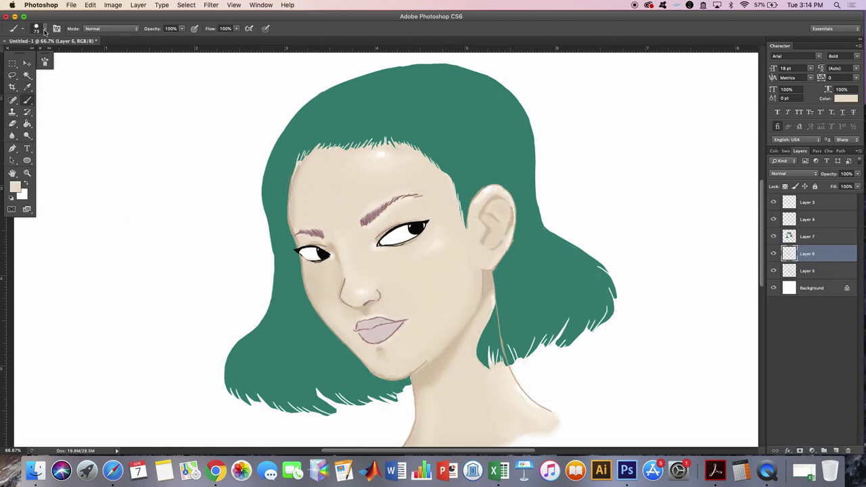
left_click(44, 31)
key("1")
key("7")
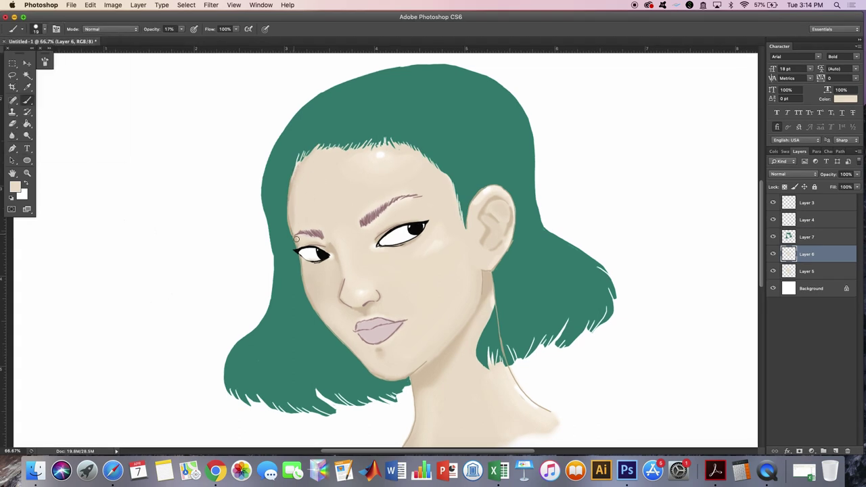
key("alt+bracketright")
key("e")
Step: Sample the hair green at 100% opacity and erase stray marks beside the left eye
left_click(45, 30)
left_click(295, 189)
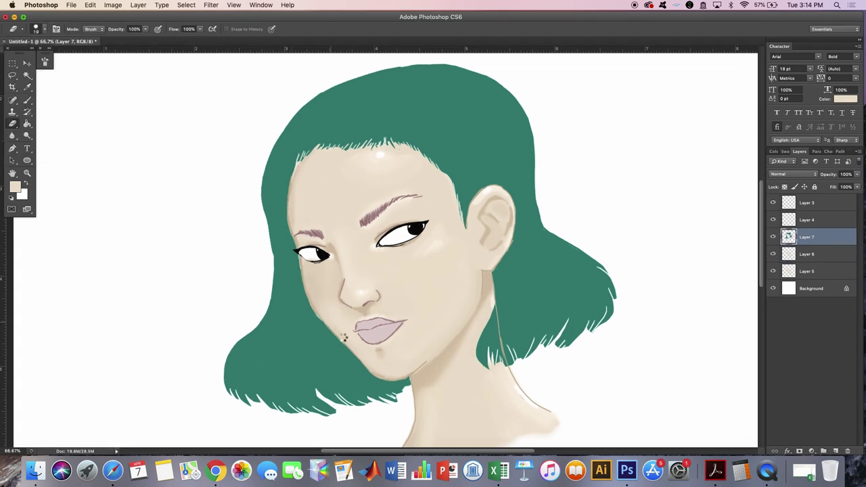
key("b")
left_click(273, 276, "alt")
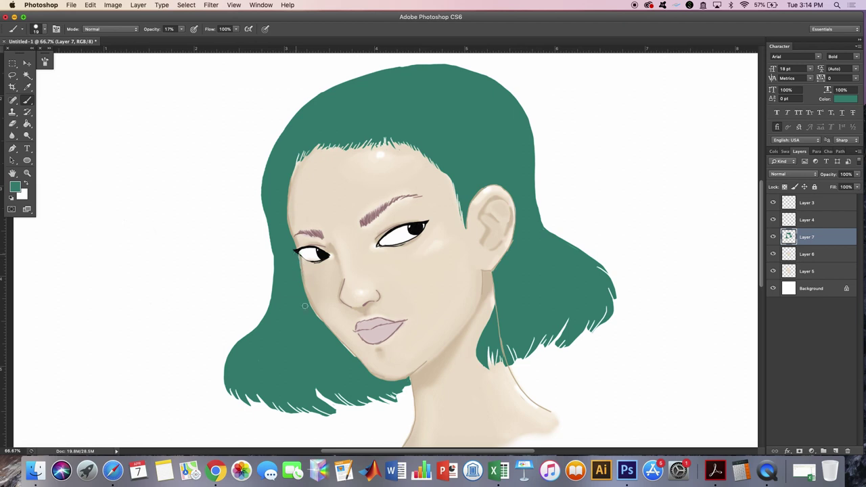
key("0")
key("e")
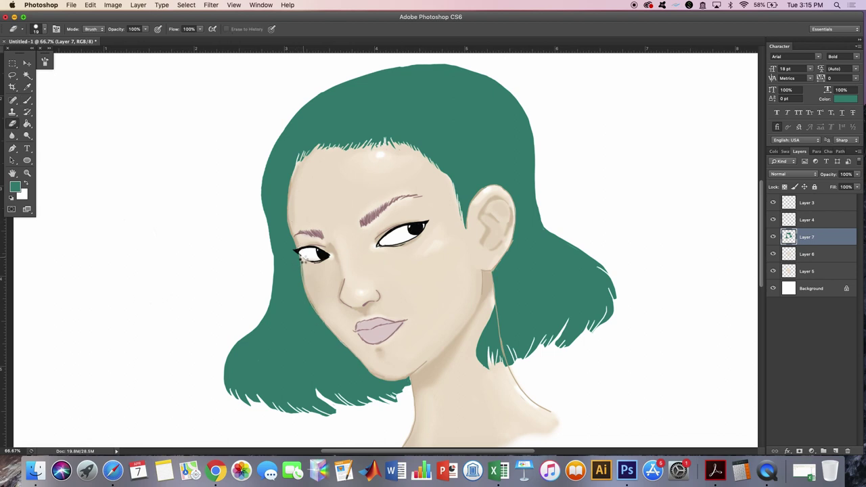
left_click_drag(302, 259, 304, 273)
Step: Paint beige on Layer 6 along the left temple and over the stray hair below the jaw
key("alt+bracketleft")
key("b")
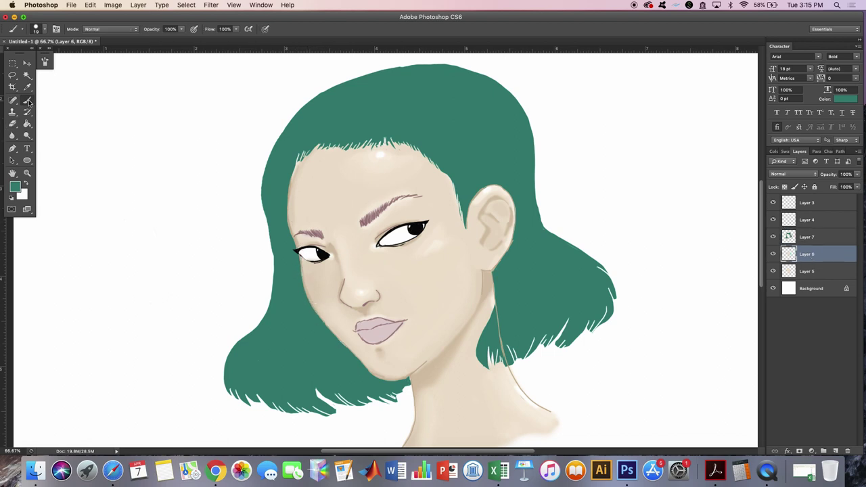
left_click(301, 166, "alt")
left_click_drag(290, 206, 325, 323)
left_click_drag(383, 375, 429, 353)
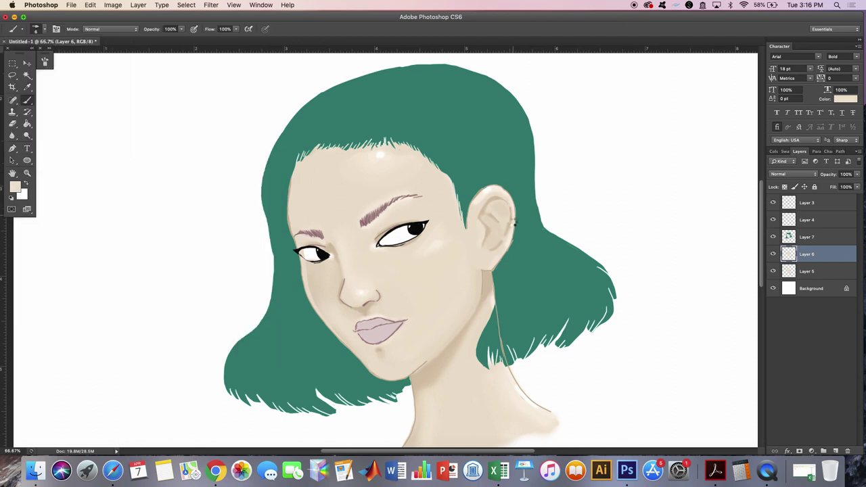
key("bracketright")
key("e")
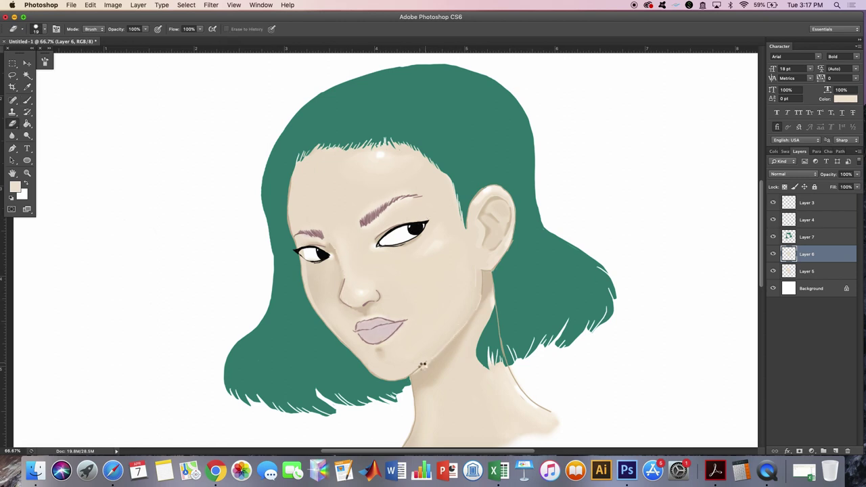
Step: Switch the active layer among Layers 4, 6 and 7, undoing one selection change
left_click(814, 223)
left_click(91, 5)
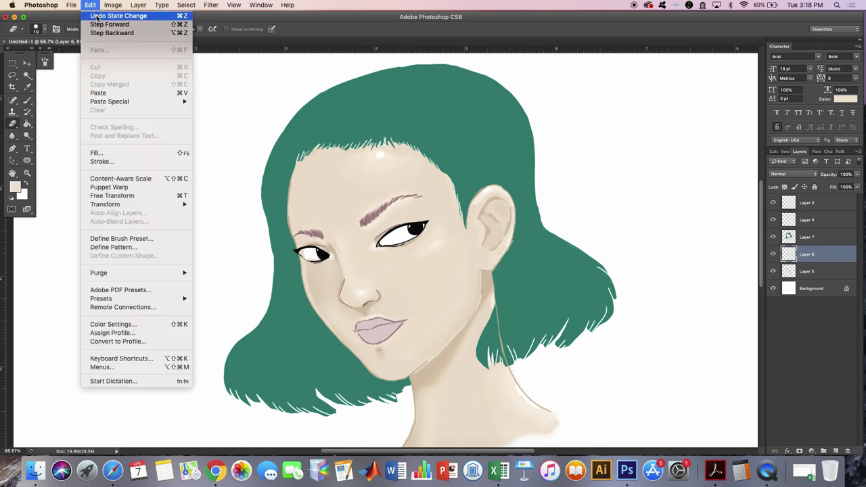
left_click(108, 19)
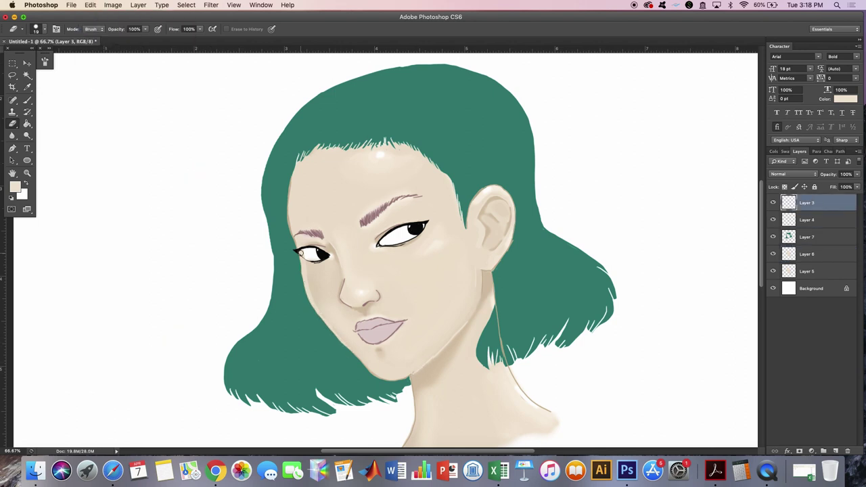
key("alt+bracketleft")
key("alt+bracketleft")
key("alt+bracketleft")
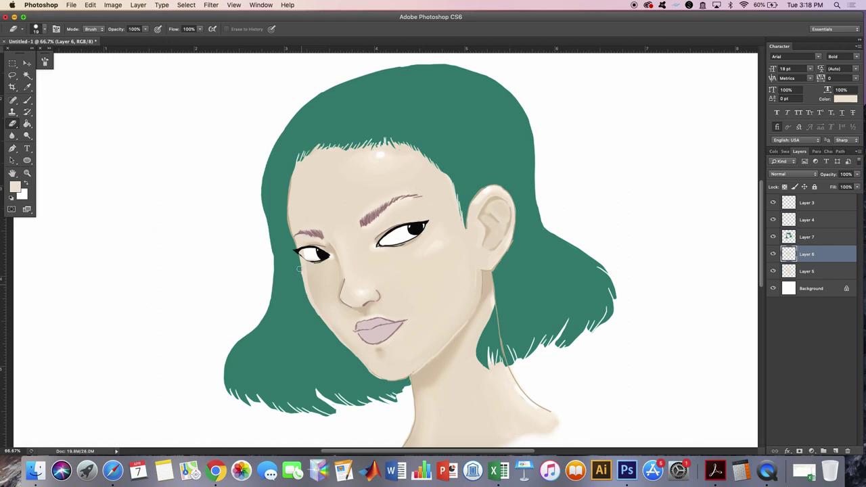
key("alt+bracketleft")
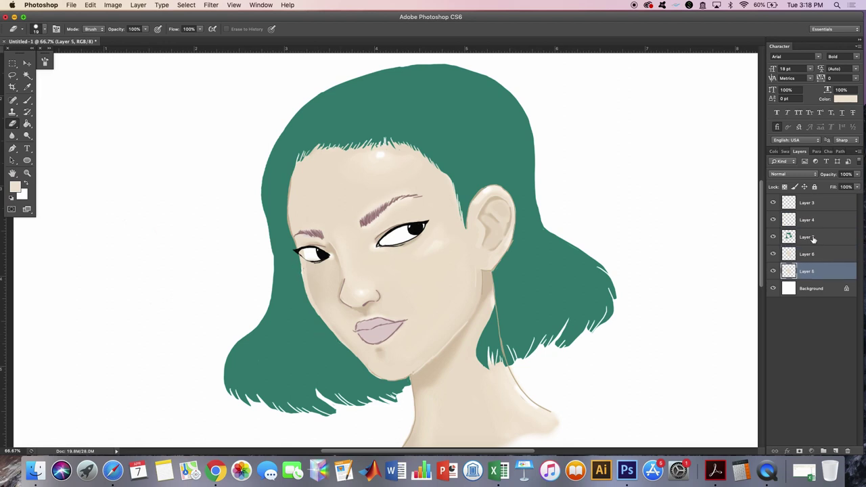
left_click(807, 237)
left_click(26, 102)
left_click(806, 253)
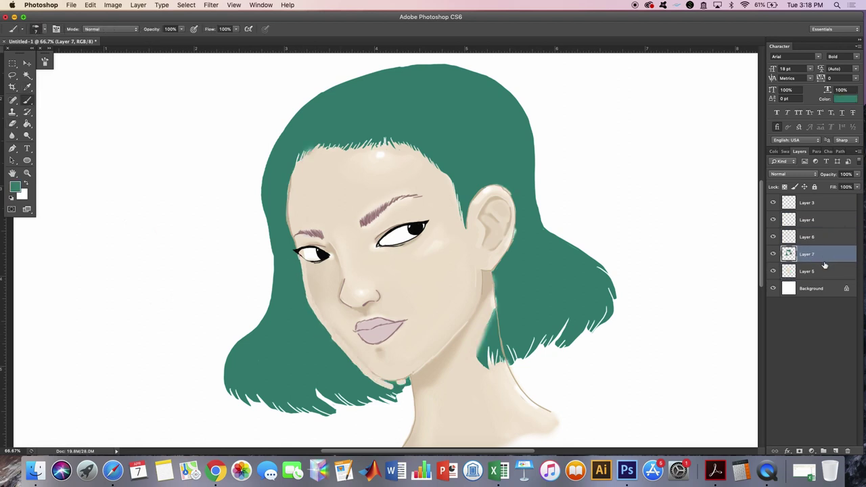
left_click(806, 237)
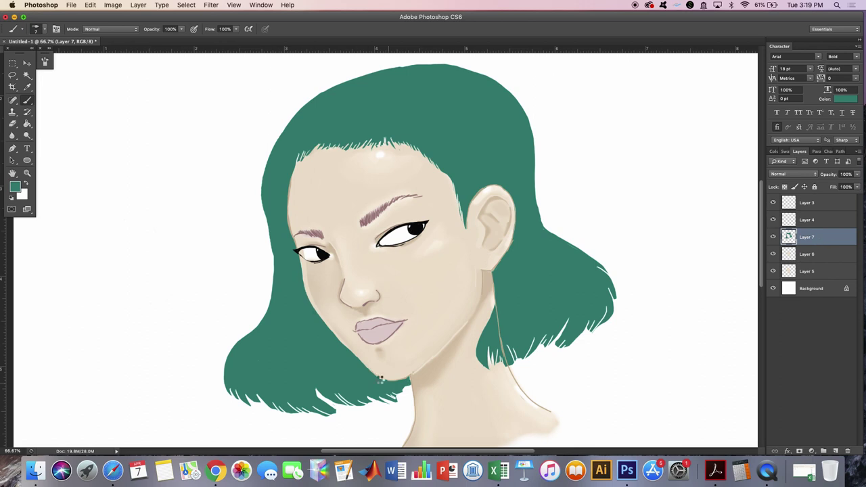
left_click(808, 253)
Step: Sample lighter skin tones and cycle the active layer through Layers 3, 6, 7 and 4
key("x")
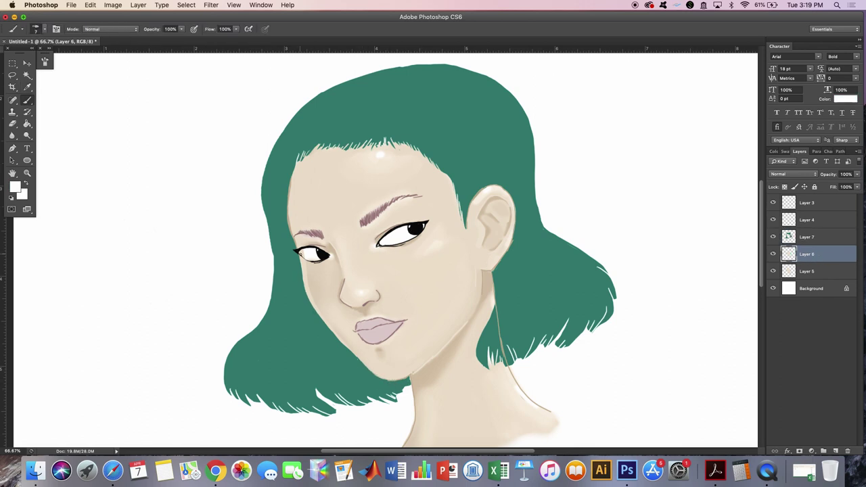
left_click(326, 251, "alt")
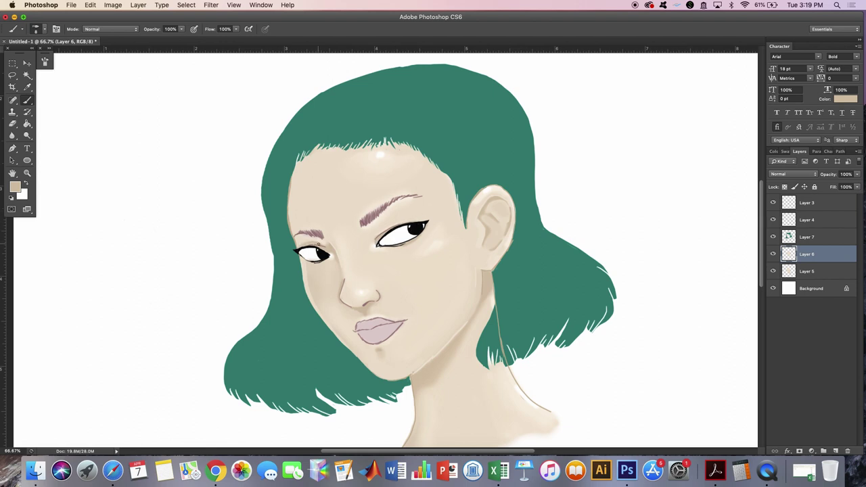
left_click(299, 245, "alt")
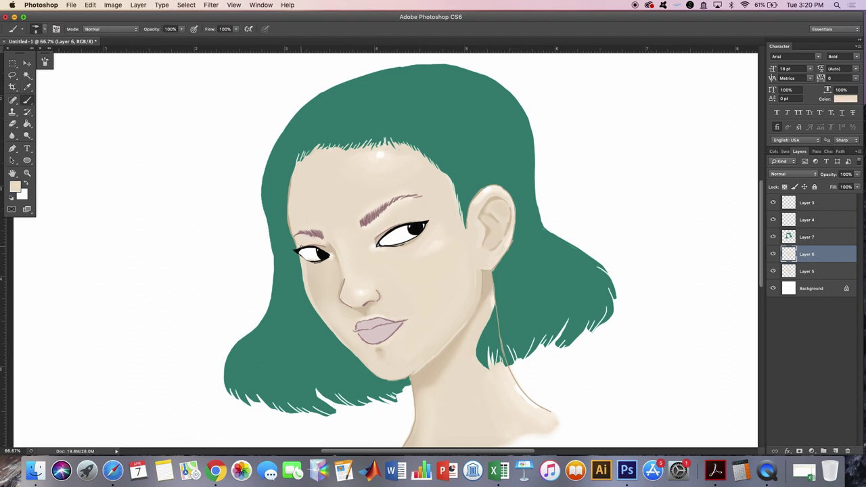
key("alt+shift+bracketright")
key("e")
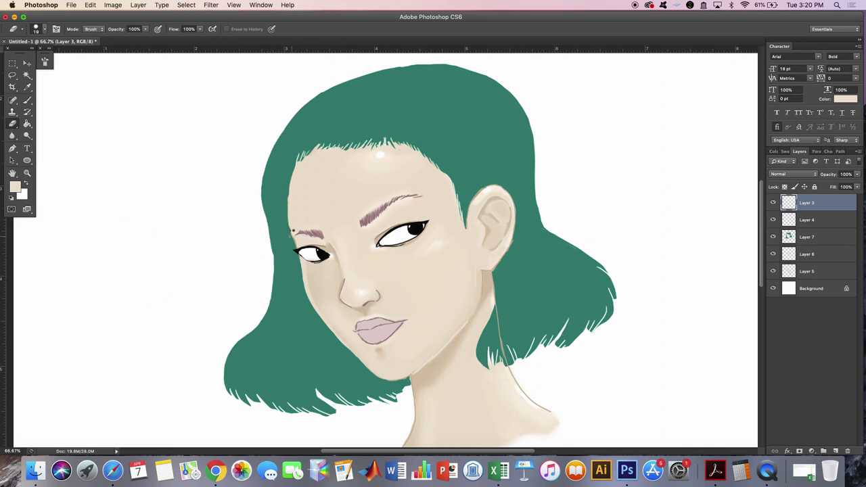
left_click(813, 254)
key("alt+bracketright")
key("b")
left_click(289, 163, "alt")
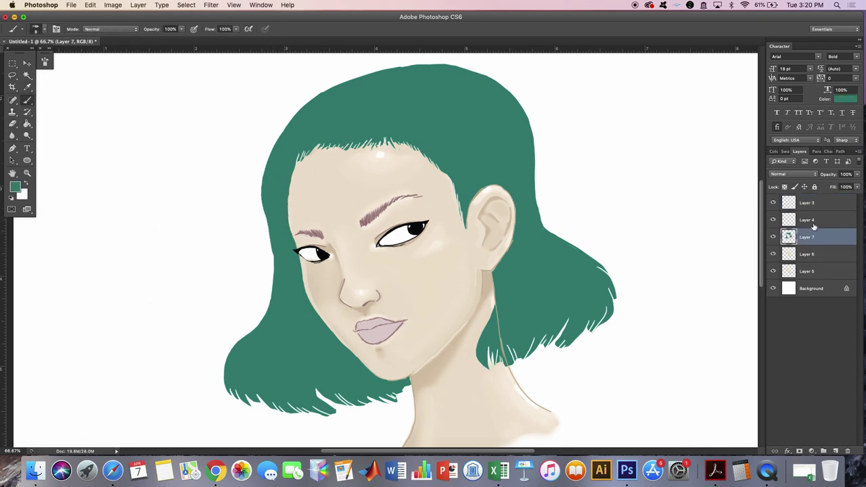
left_click(813, 223)
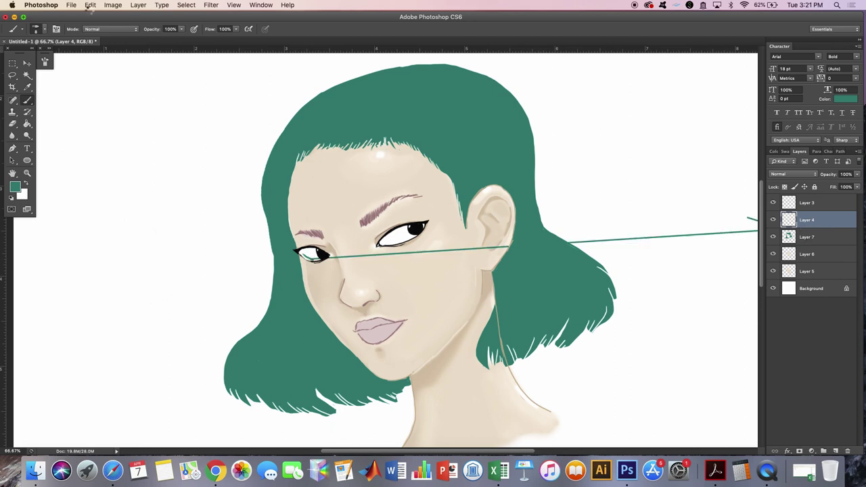
Step: Save the portrait as '3dg'
left_click(71, 5)
left_click(81, 110)
type("3dg")
key("Return")
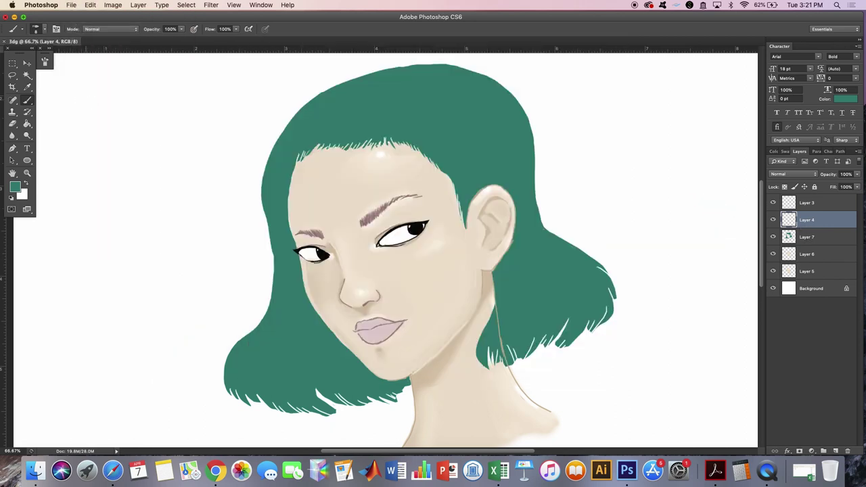
Step: Sample white from the eye highlight and skin beige on Layer 6
left_click(311, 255, "alt")
key("alt+bracketleft")
key("alt+bracketleft")
left_click(311, 274, "alt")
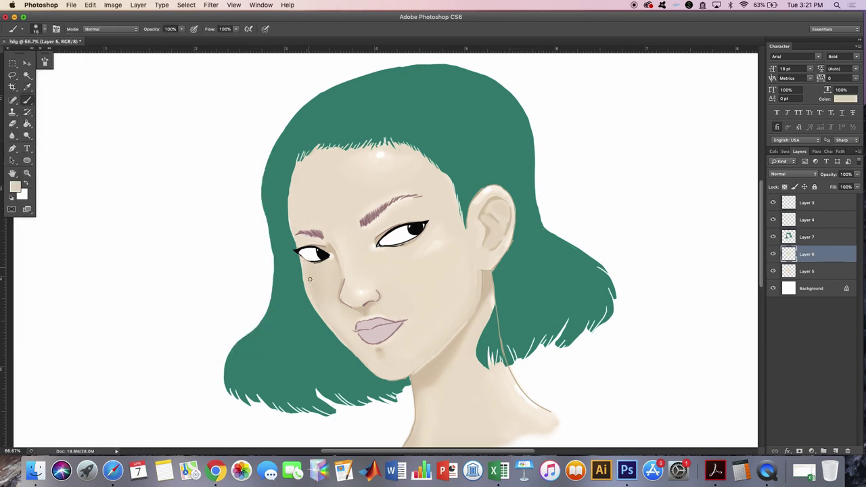
Step: Try the Mixer Brush, then return to the regular brush on Layer 6
right_click(28, 100)
left_click(68, 123)
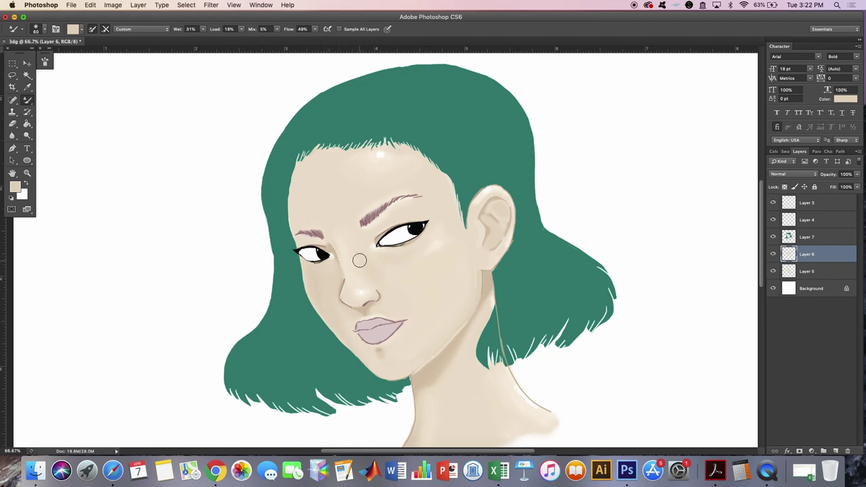
left_click(26, 97)
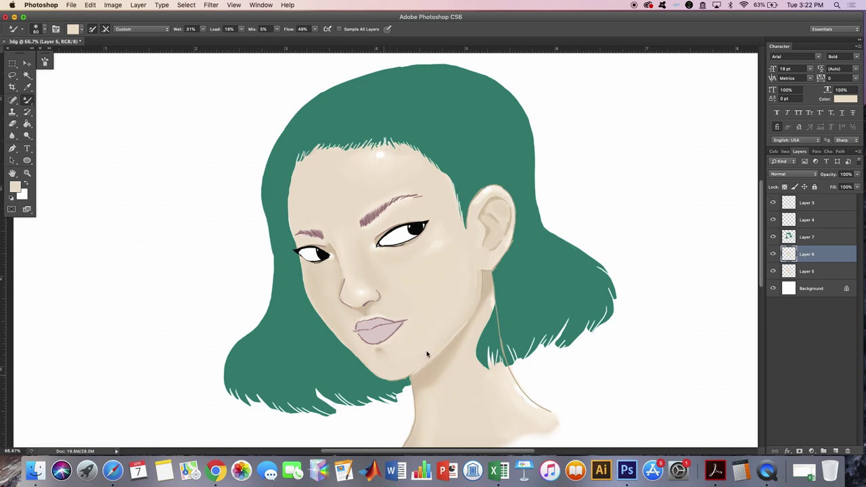
key("alt+period")
key("e")
left_click(811, 253)
key("b")
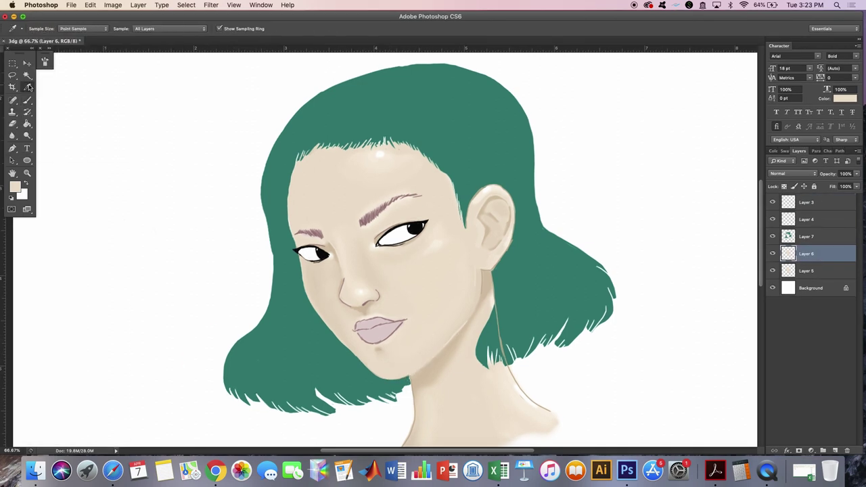
Step: Pick a darker tan skin colour and dab it near the eyebrow
left_click(420, 370, "alt")
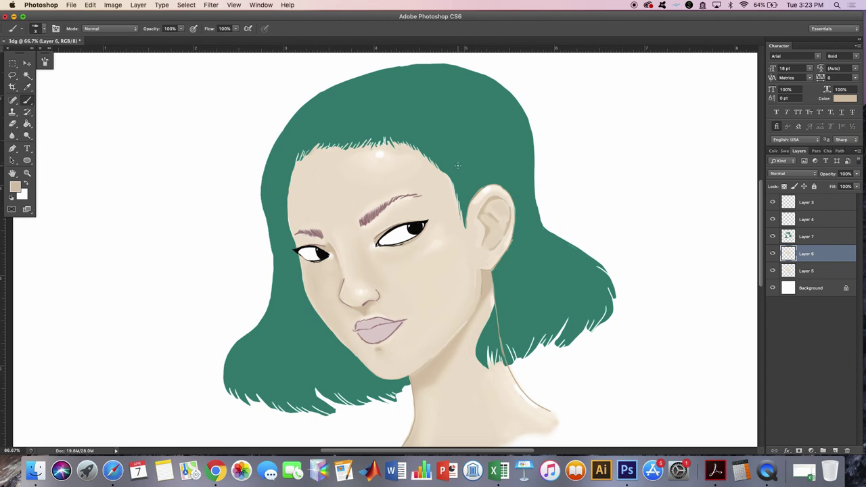
left_click(44, 29)
left_click(15, 186)
left_click(245, 171)
left_click(15, 186)
left_click(67, 206)
left_click(242, 171)
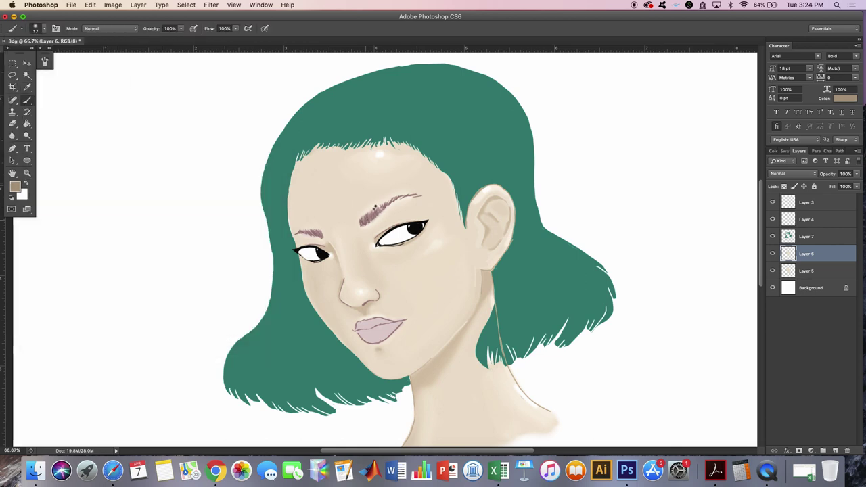
Step: Paint sampled mauve over the eyebrow on Layer 4 at 18% opacity, then reselect Layer 6
left_click(376, 212, "alt")
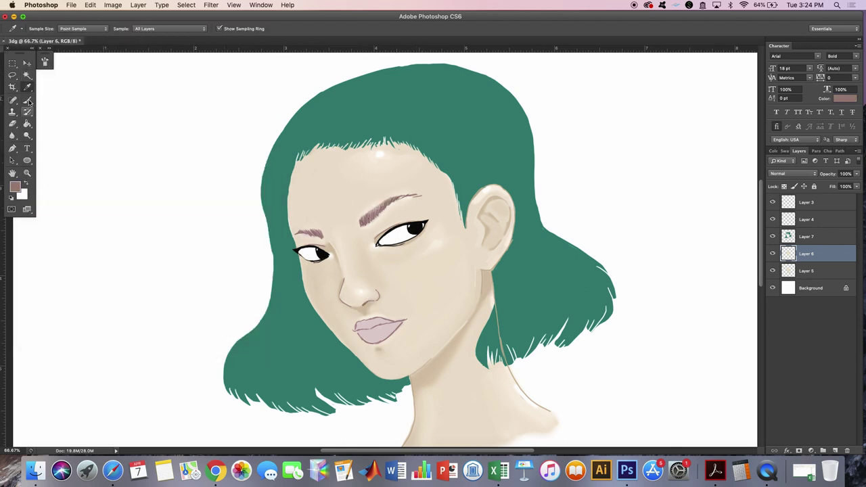
left_click(773, 220)
left_click(805, 219)
key("1")
key("8")
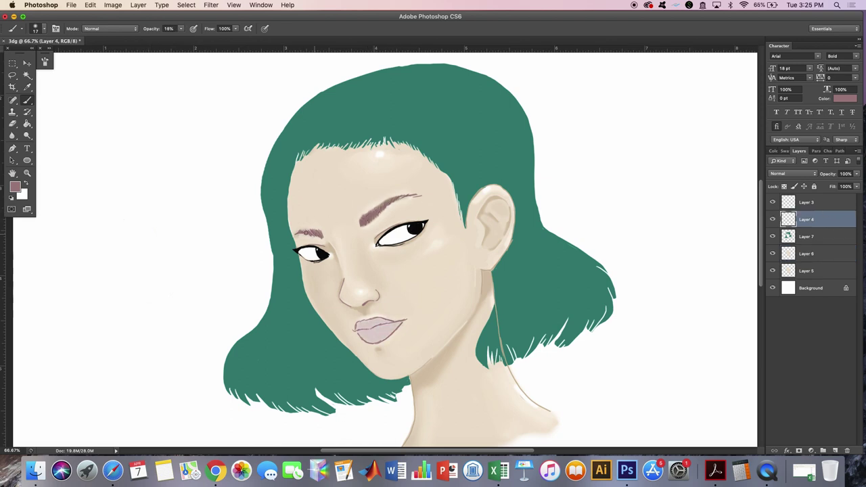
key("e")
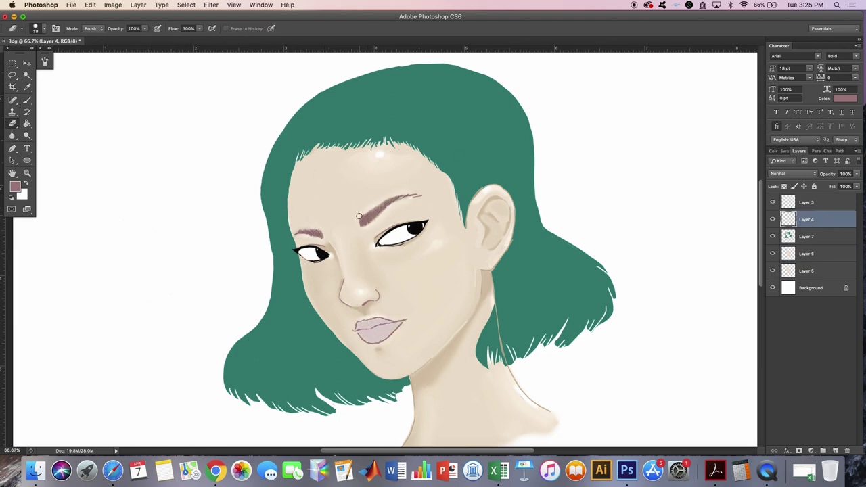
left_click(805, 254)
left_click(27, 100)
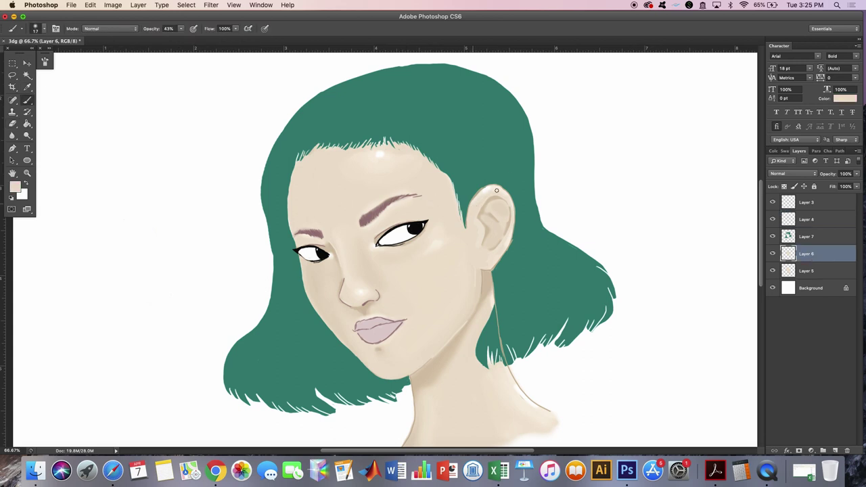
Step: Try erasing hair at the ear's top edge on Layer 7, undo it, and set opacity to 100%
left_click(809, 202)
key("e")
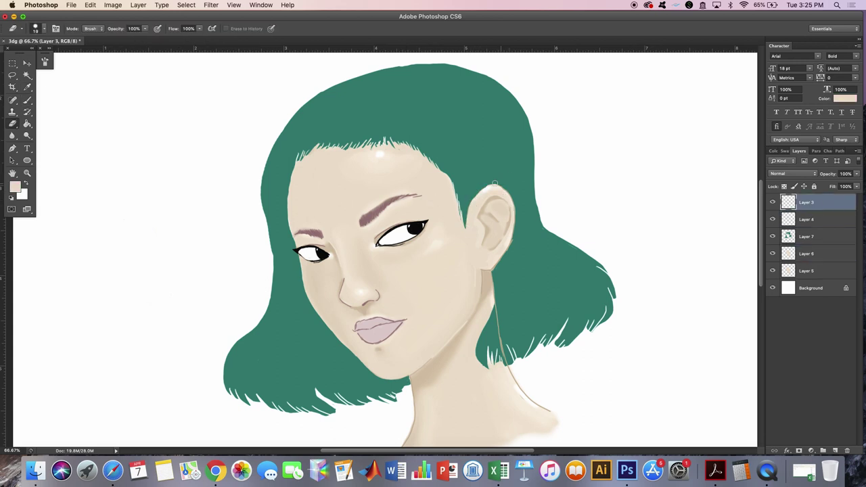
left_click(806, 236)
left_click_drag(469, 200, 477, 190)
left_click(90, 4)
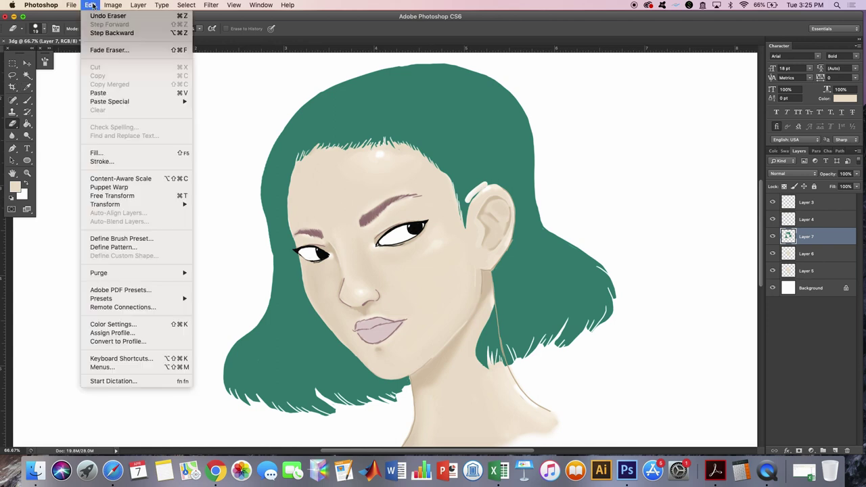
left_click(27, 101)
left_click_drag(180, 28, 211, 38)
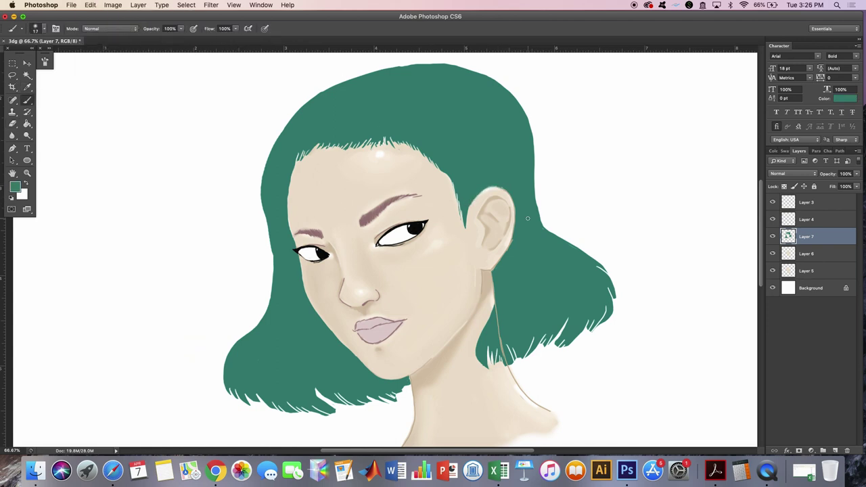
Step: Erase the neck outline below the hair on Layer 3
left_click(807, 202)
left_click(805, 237)
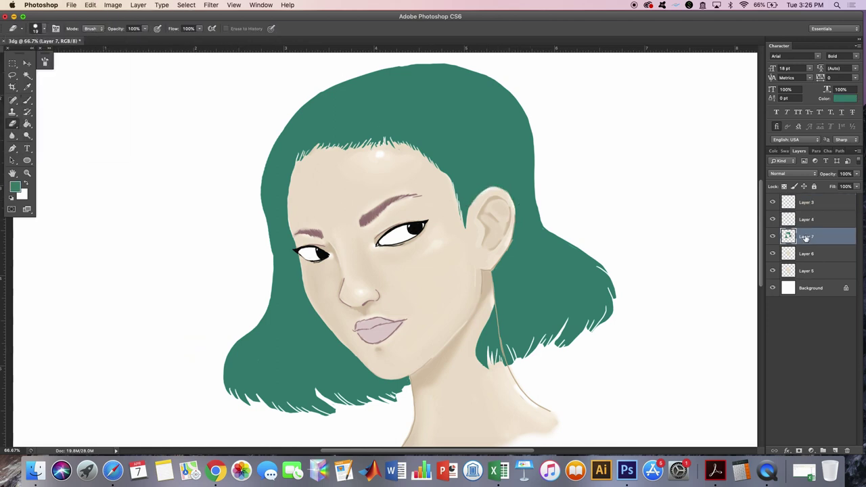
left_click(811, 201)
key("alt+bracketleft")
key("alt+bracketleft")
left_click(828, 209)
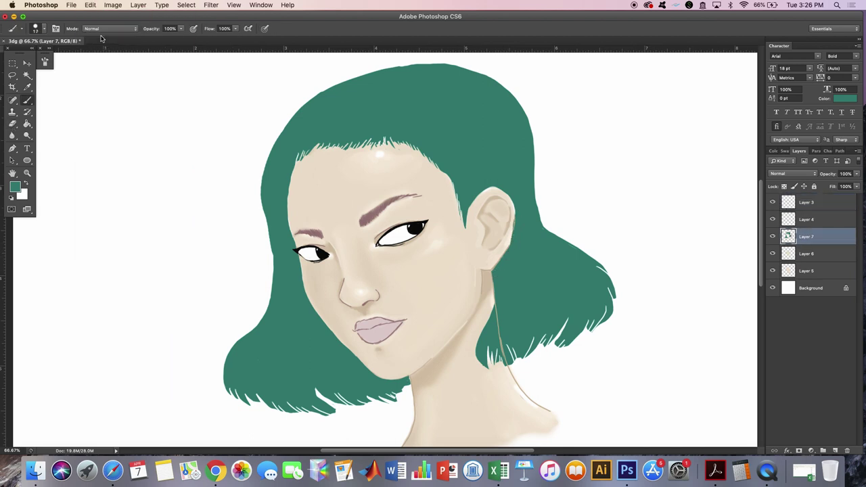
left_click(15, 124)
left_click_drag(497, 313, 560, 415)
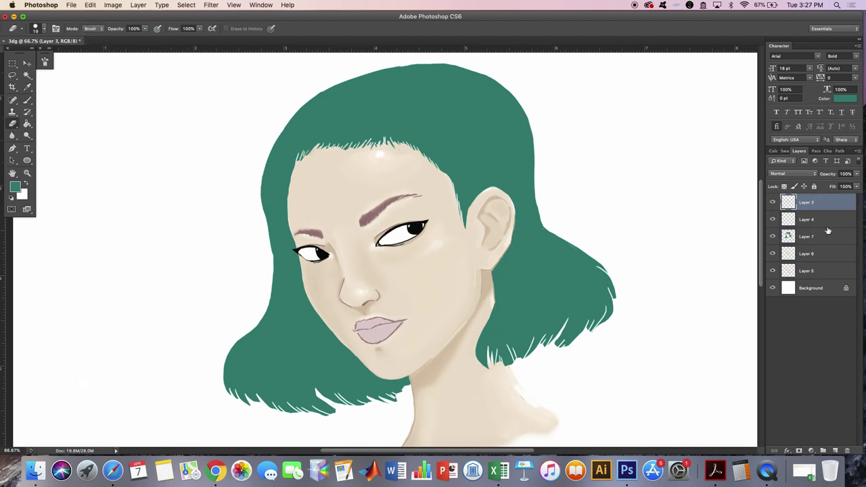
Step: On Layer 6, sample beige and tan skin tones and paint lighter cream along the neck
left_click(812, 254)
left_click(28, 100)
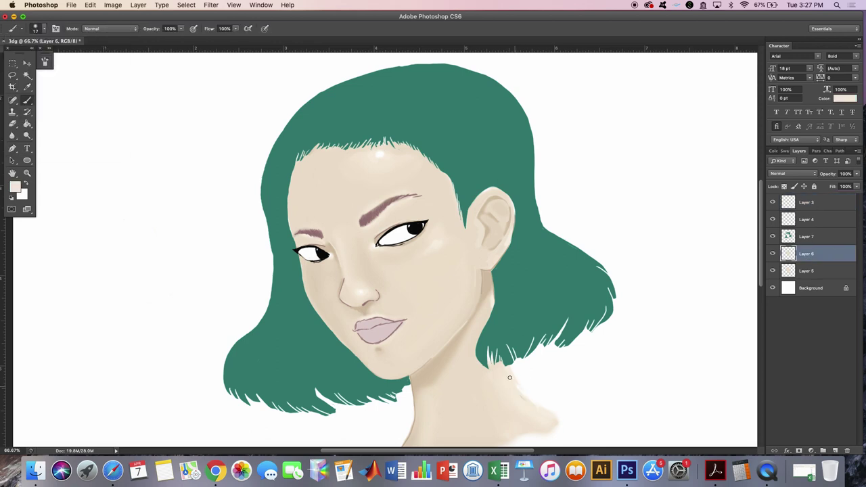
left_click(528, 399, "alt")
left_click(489, 298, "alt")
left_click(490, 297, "alt")
type("51")
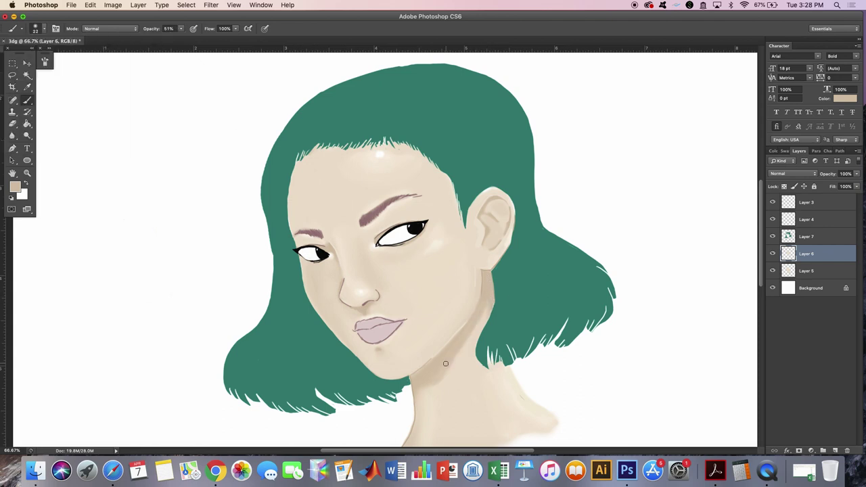
left_click(526, 399, "alt")
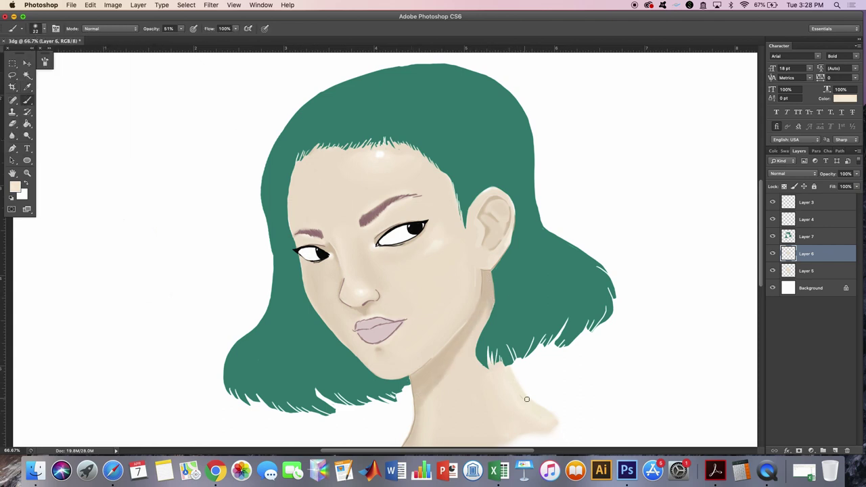
left_click_drag(476, 286, 474, 273)
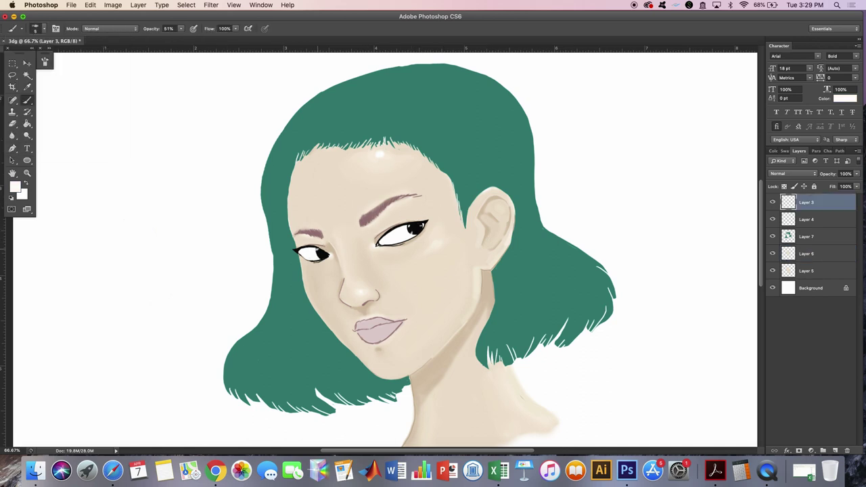
Step: On a new layer, shade the upper lip darker mauve using the Mixer Brush at 5% load, 100% mix
key("0")
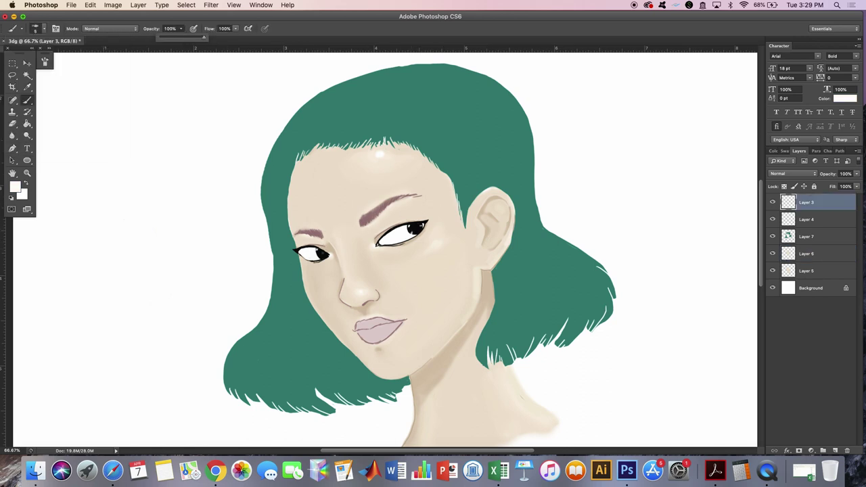
left_click(834, 450)
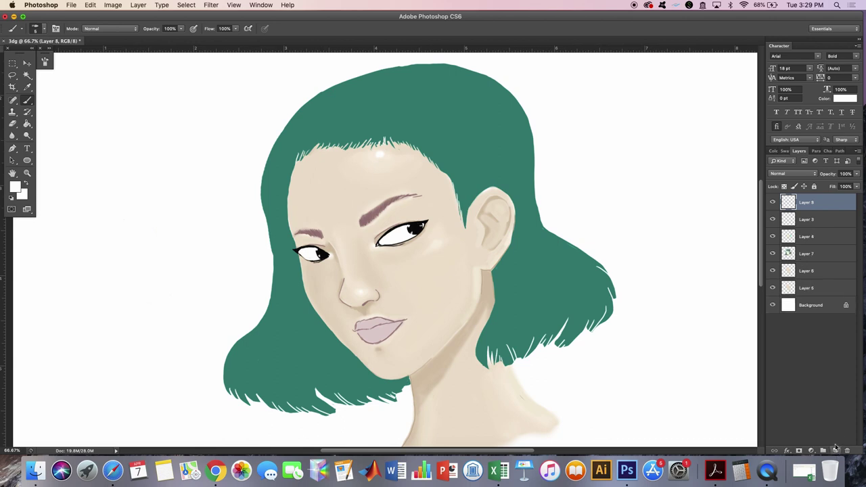
left_click(376, 332, "alt")
left_click(35, 28)
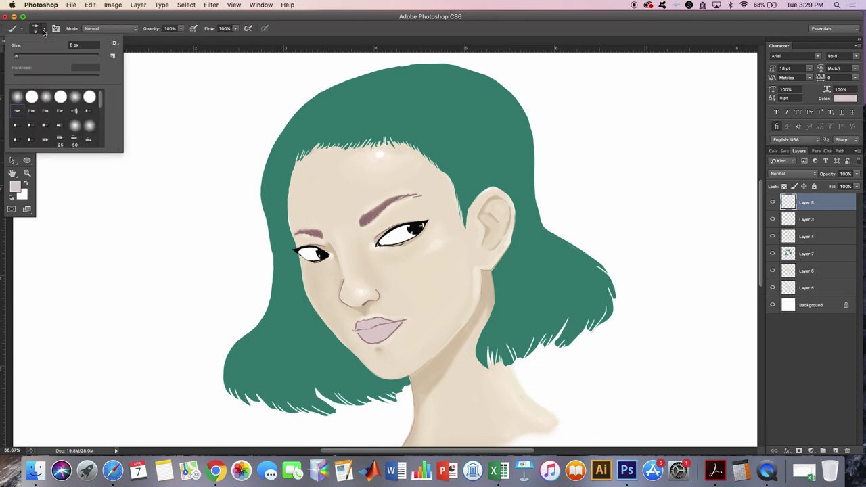
right_click(27, 100)
left_click(67, 123)
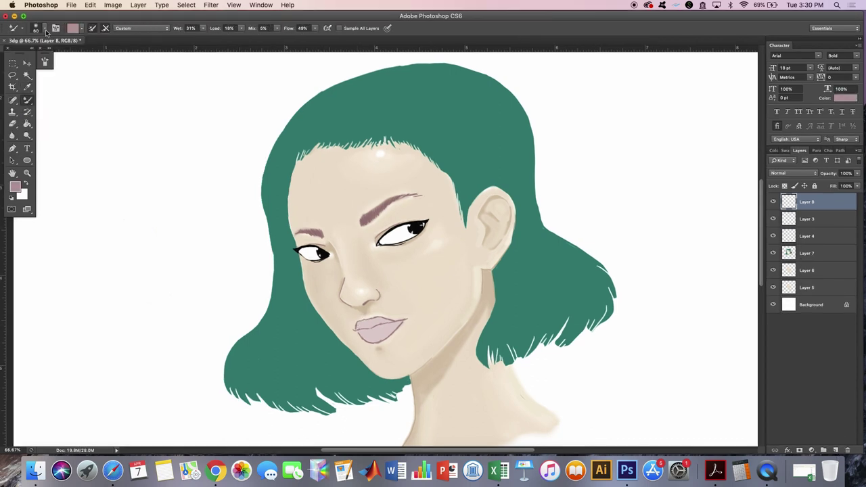
scroll(386, 333, "up", 2)
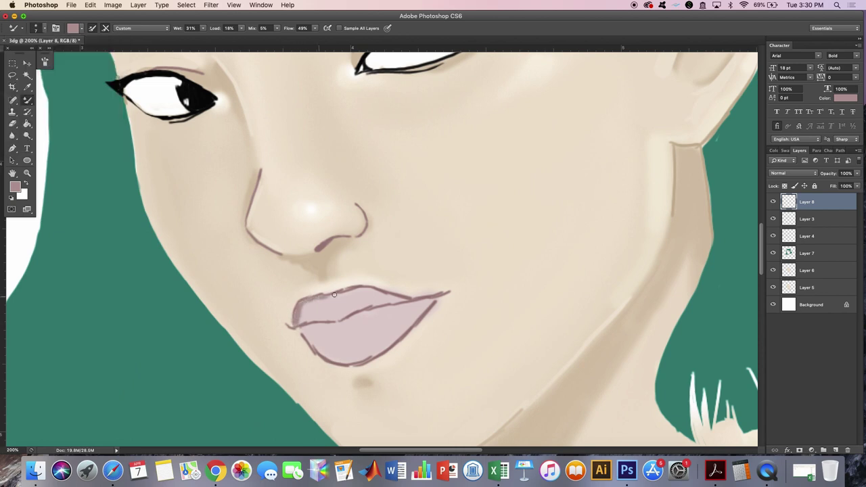
left_click_drag(307, 321, 328, 311)
left_click_drag(241, 28, 233, 40)
left_click_drag(277, 28, 323, 38)
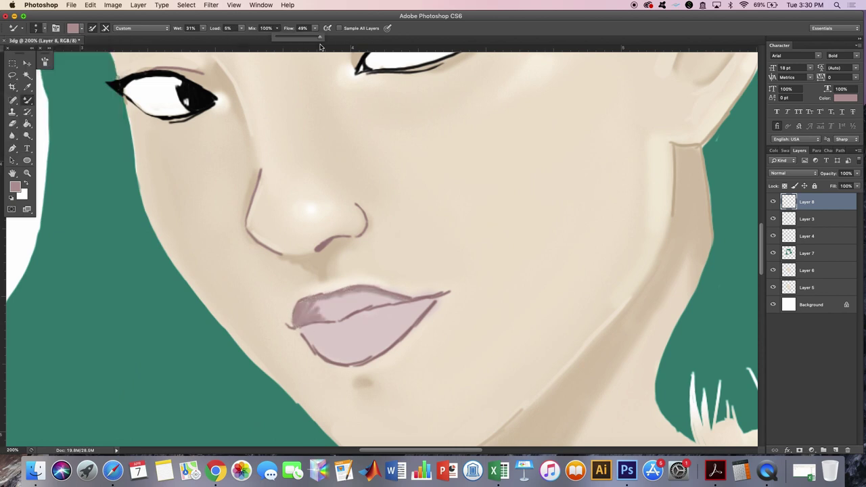
mouse_move(304, 315)
left_mouse_down()
mouse_move(330, 318)
mouse_move(331, 302)
mouse_move(396, 304)
left_mouse_up()
Step: Smooth the lower lip's top edge and paint the lower lip darker mauve with the regular brush
left_click(304, 322, "alt")
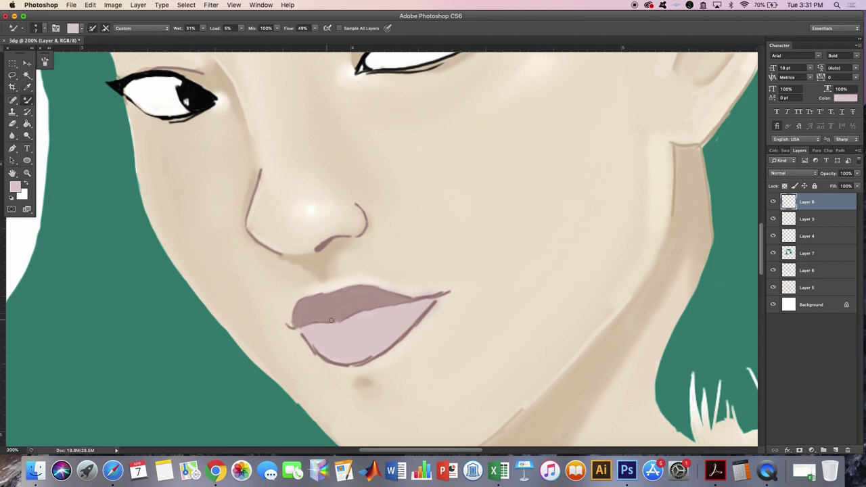
mouse_move(329, 323)
left_mouse_down()
mouse_move(301, 328)
mouse_move(426, 297)
left_mouse_up()
left_click(325, 338, "alt")
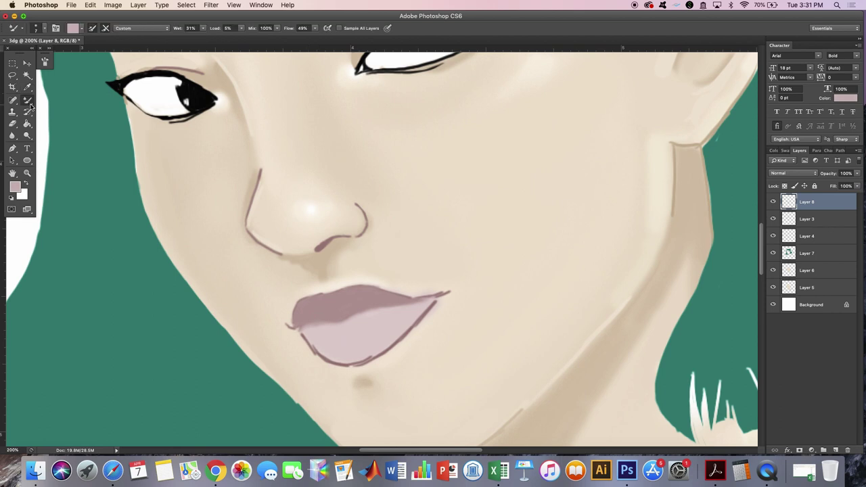
key("shift+b")
left_click_drag(304, 331, 423, 303)
mouse_move(359, 337)
left_mouse_down()
mouse_move(341, 344)
mouse_move(368, 343)
mouse_move(356, 357)
mouse_move(385, 338)
mouse_move(398, 313)
mouse_move(324, 348)
mouse_move(301, 318)
mouse_move(354, 297)
left_mouse_up()
mouse_move(371, 299)
left_mouse_down()
mouse_move(396, 329)
mouse_move(379, 332)
mouse_move(397, 332)
mouse_move(425, 305)
left_mouse_up()
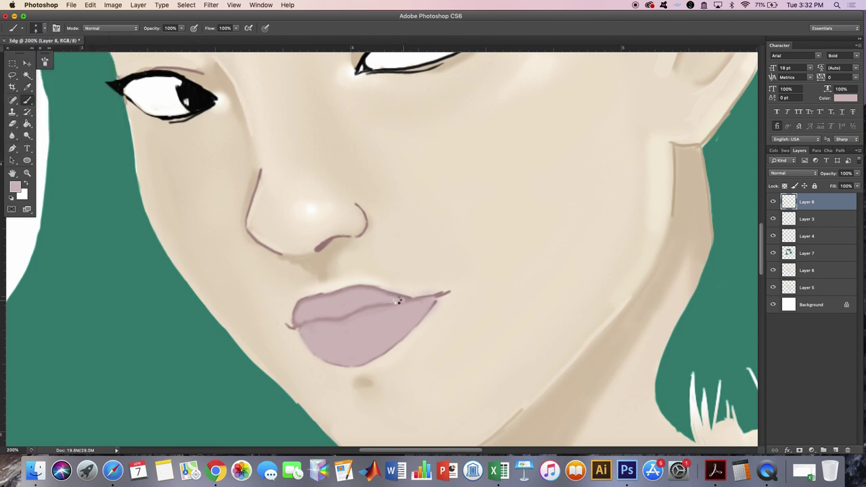
Step: Shrink the brush to size 4 and choose a lip colour as the foreground colour
left_click(348, 315, "alt")
left_click(45, 27)
left_click(362, 363)
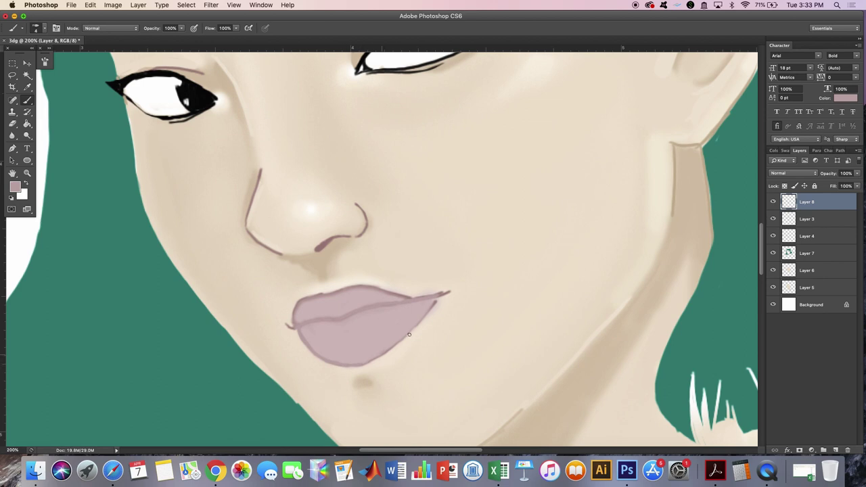
left_click(15, 186)
key("Escape")
left_click(35, 28)
left_click(27, 86)
left_click(15, 186)
key("Return")
key("b")
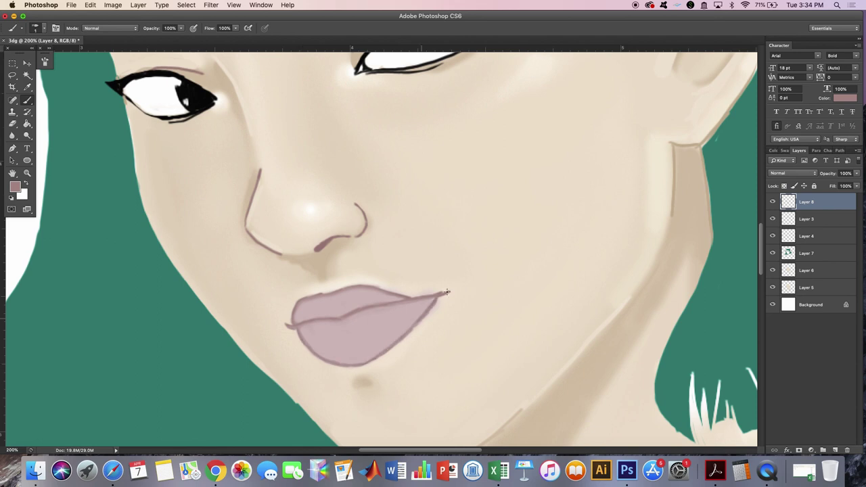
Step: Sample the lighter lower-lip pink and set a new brush size for lip texture
left_click(317, 327, "alt")
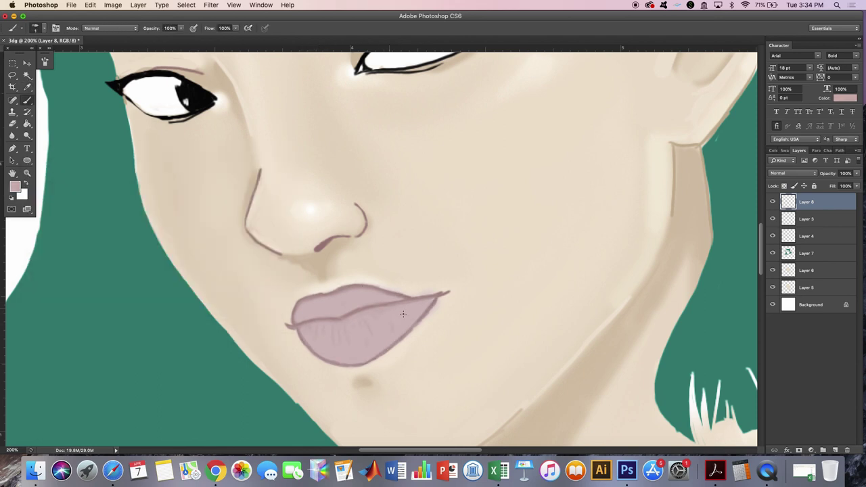
left_click(41, 30)
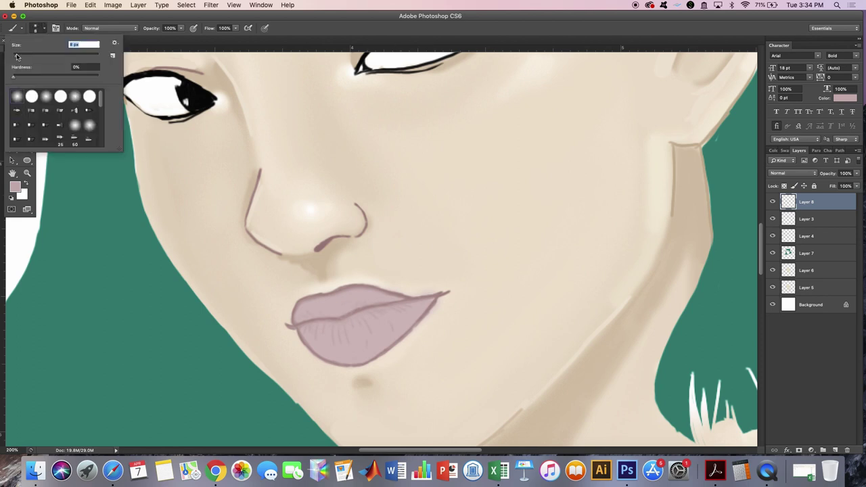
key("Return")
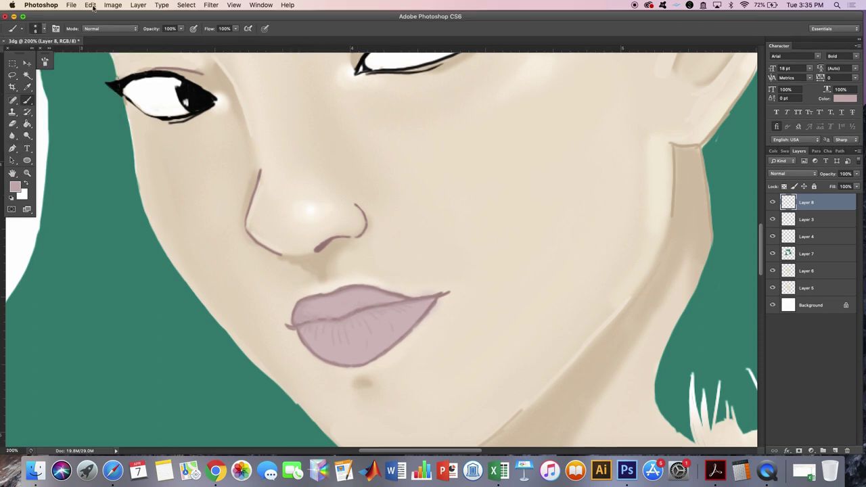
left_click(92, 7)
Step: Add another empty layer, toggle between Eraser and Brush, and fit the portrait on screen
left_click(834, 451)
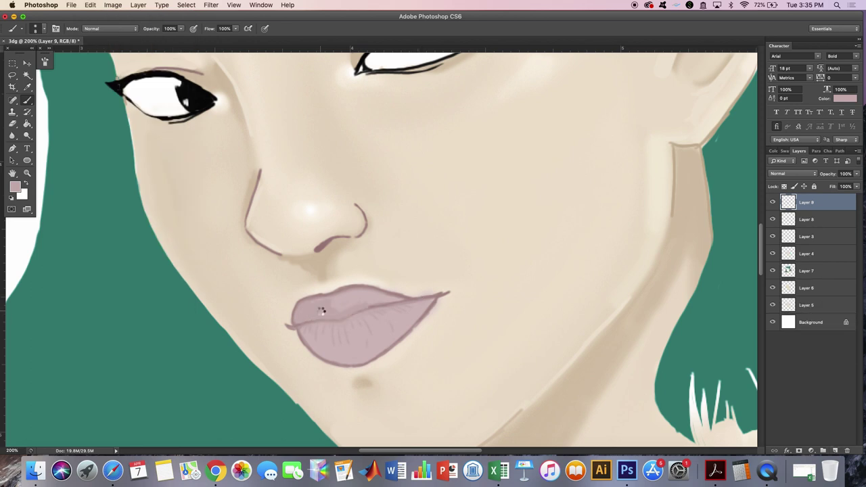
key("e")
key("b")
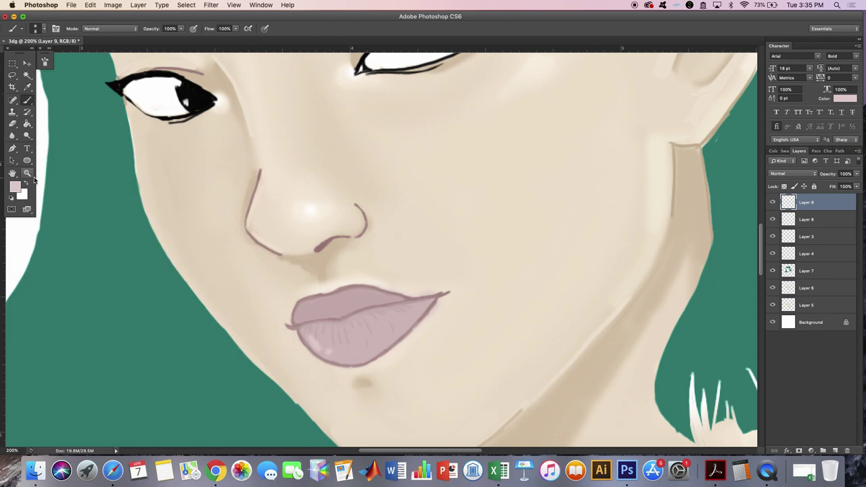
left_click(27, 173)
right_click(134, 173)
left_click(146, 180)
Step: Add a new layer, sample the hair green and set a very fine 2 px brush
left_click(835, 450)
key("b")
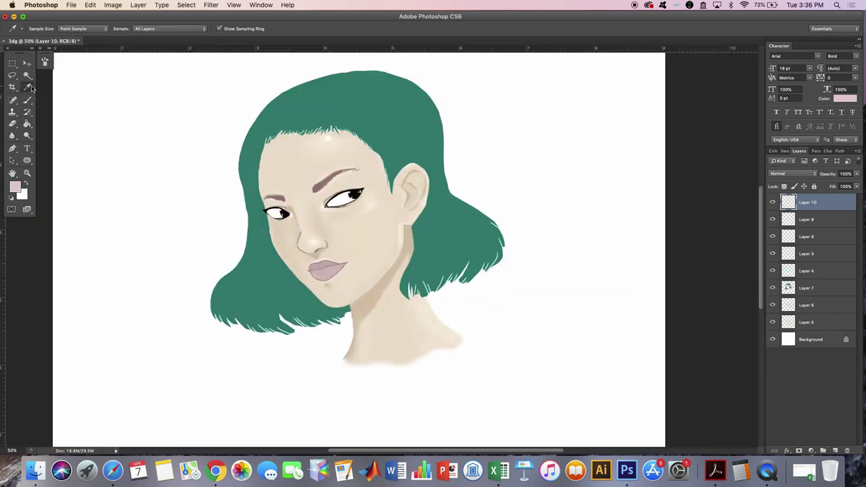
left_click(254, 236, "alt")
left_click(14, 187)
key("Return")
left_click(36, 29)
key("Return")
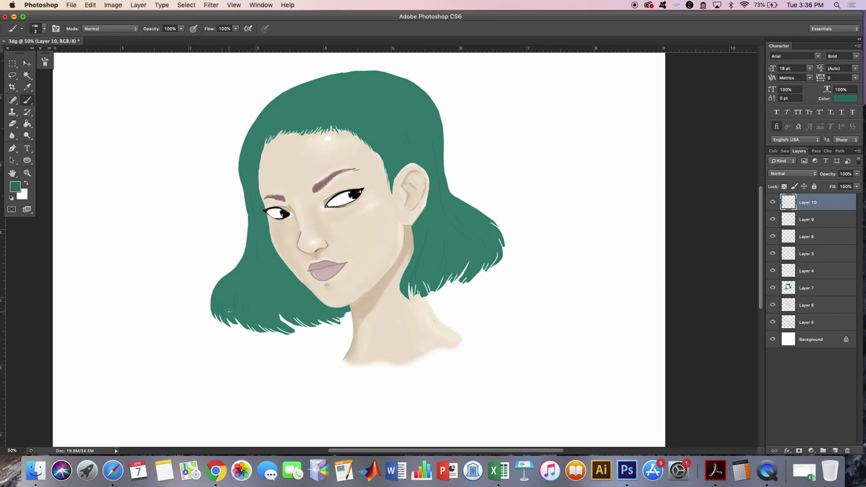
Step: Switch to hair Layer 7 with a large soft brush and undo a stray stroke
left_click(806, 288)
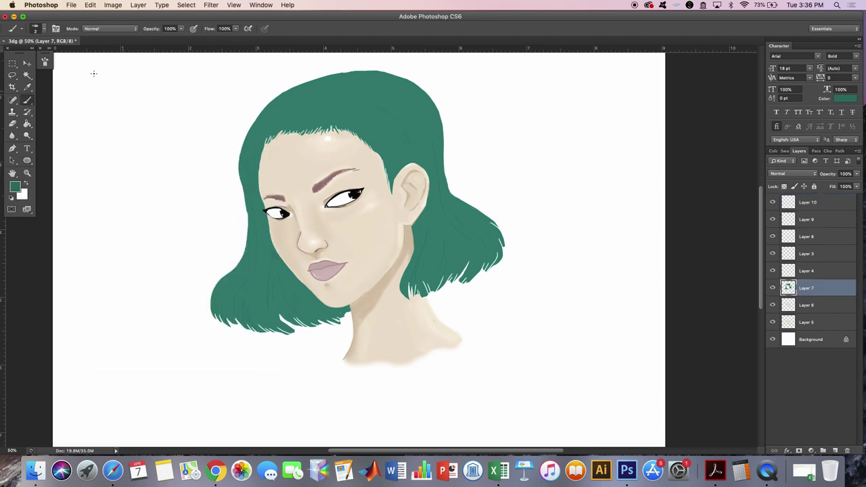
left_click(36, 29)
left_click(46, 109)
key("Return")
left_click(90, 5)
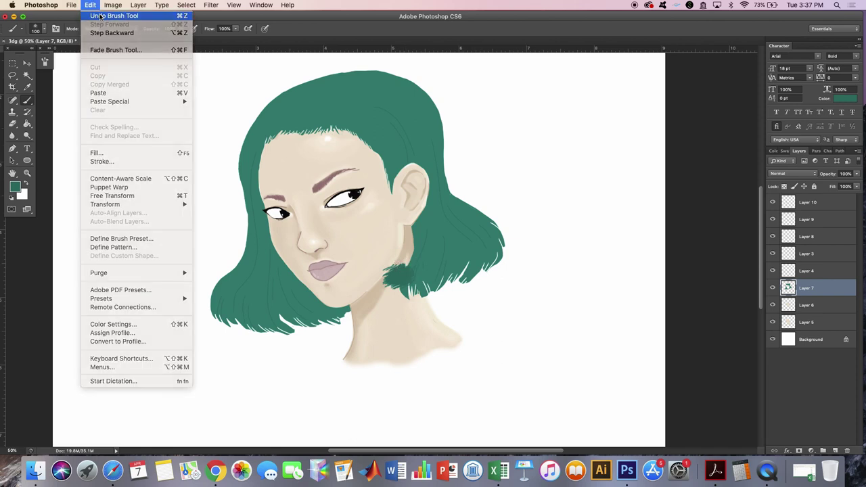
left_click(109, 20)
Step: Try darker shading on both sides of the hair at lower opacity, then undo it
key("5")
key("6")
left_click_drag(433, 226, 413, 288)
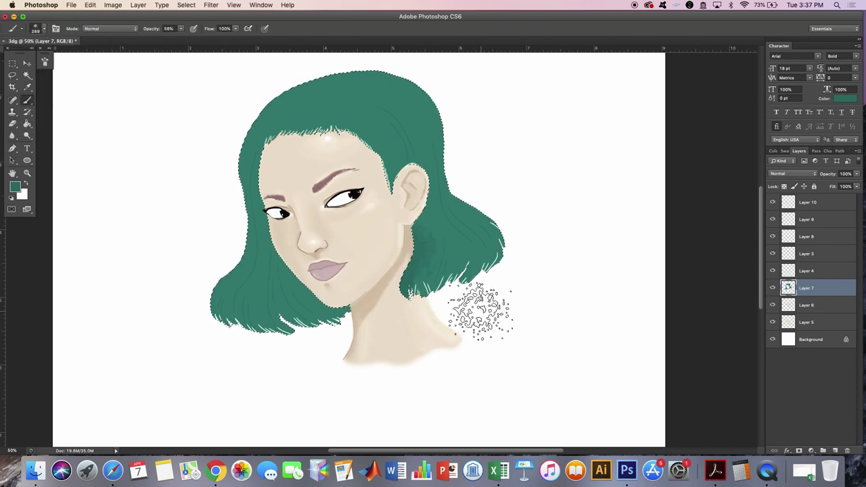
key("bracketright")
left_click_drag(345, 291, 298, 318)
key("2")
key("7")
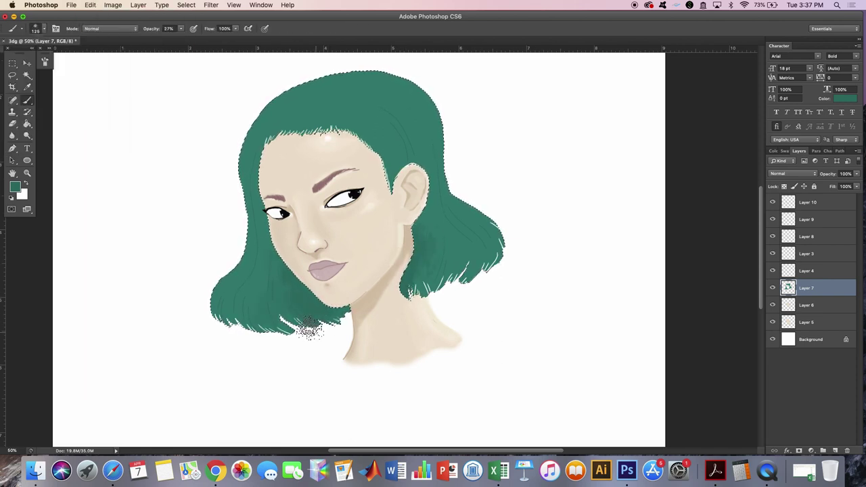
key("super+alt+z")
key("super+alt+z")
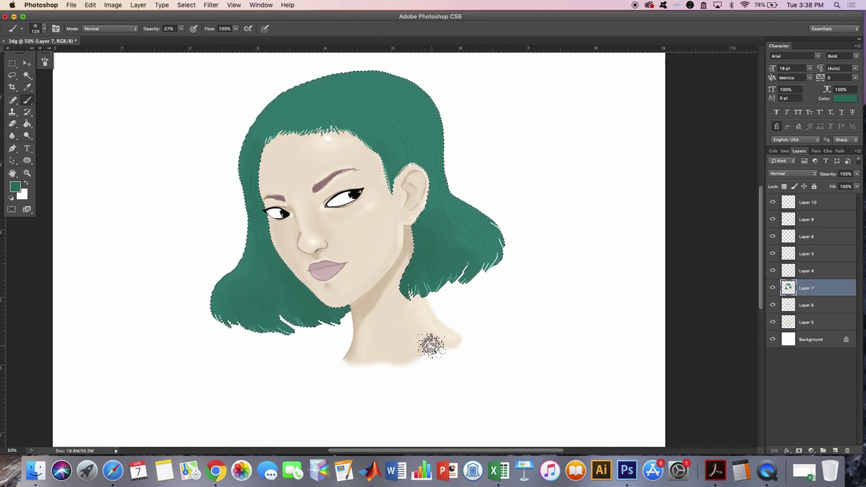
Step: Clear the selection around the hair and move to the skin layer, Layer 6
key("m")
key("super+d")
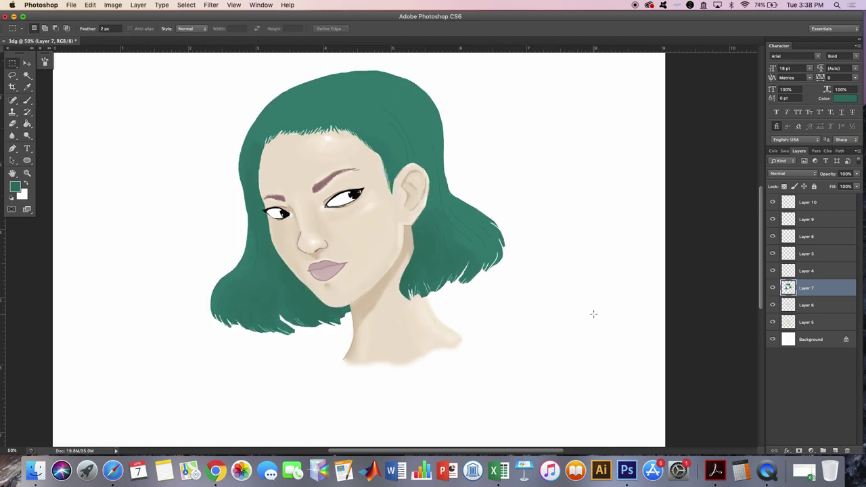
key("b")
key("alt+bracketleft")
key("alt+bracketleft")
key("alt+bracketright")
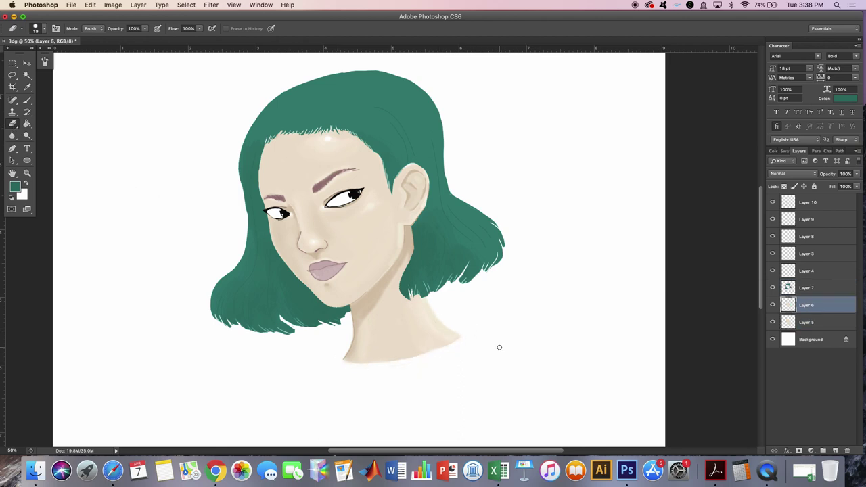
Step: Sample the face skin tone and set the brush to 27% opacity and size 65
key("b")
left_click(333, 219, "alt")
key("2")
key("7")
key("bracketright")
key("bracketright")
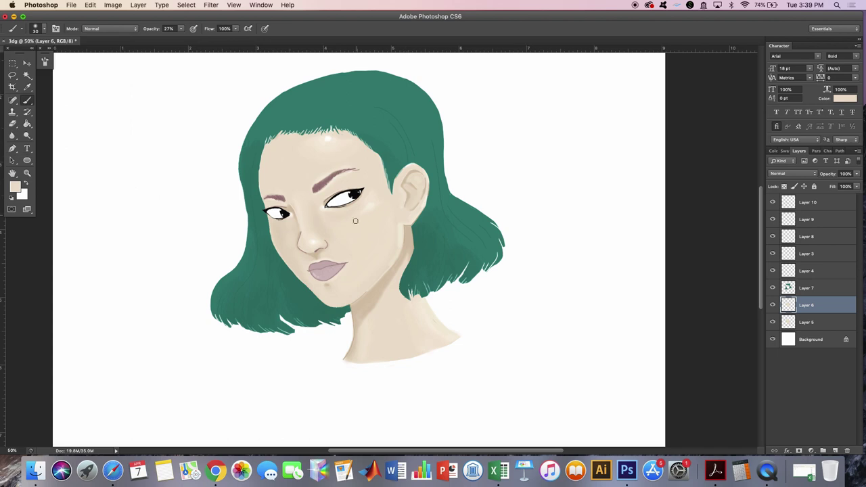
key("bracketright")
key("bracketright")
key("bracketright")
left_click(370, 226, "alt")
left_click(371, 237, "alt")
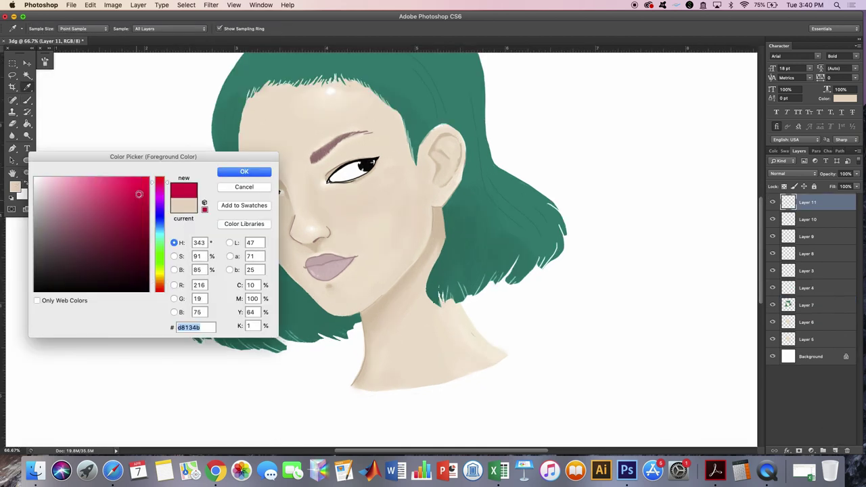
Step: With a fine 6 px brush at 100% opacity, outline and fill the lips in red
left_click_drag(19, 58, 15, 58)
key("Return")
key("0")
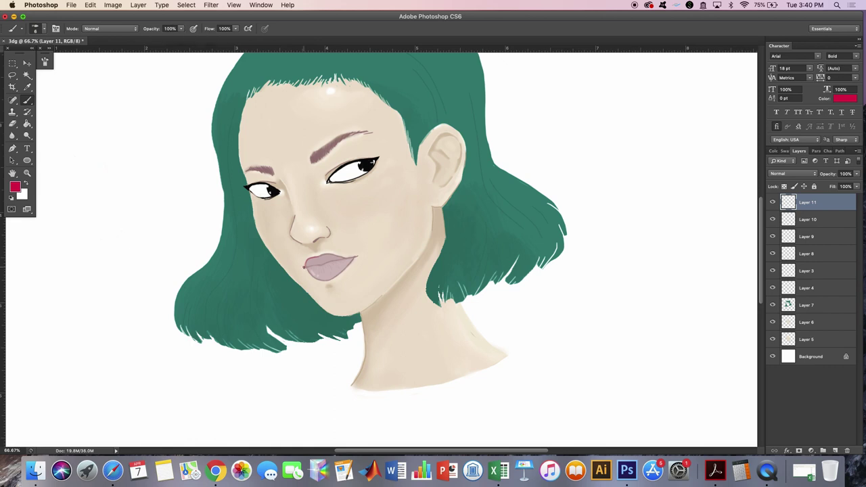
scroll(327, 251, "up", 5)
mouse_move(204, 244)
left_mouse_down()
mouse_move(310, 208)
mouse_move(382, 222)
mouse_move(441, 213)
left_mouse_up()
left_click_drag(200, 264, 441, 213)
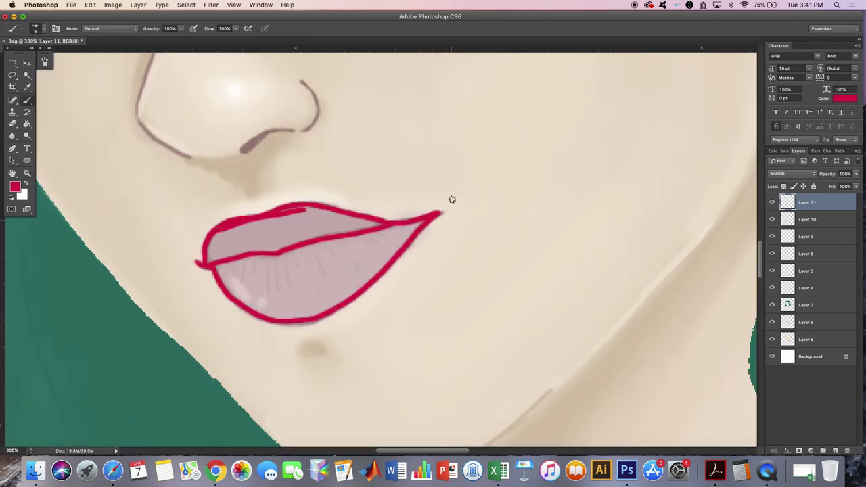
mouse_move(223, 243)
left_mouse_down()
mouse_move(406, 223)
mouse_move(257, 251)
mouse_move(356, 281)
mouse_move(270, 298)
mouse_move(318, 312)
left_mouse_up()
Step: Reselect the red lips layer, Layer 11, and zoom out to check the whole portrait
key("e")
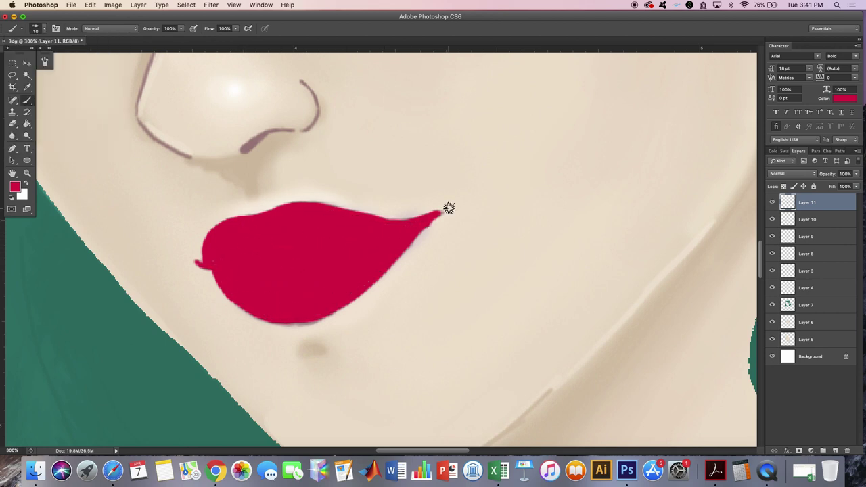
key("alt+bracketleft")
key("alt+bracketleft")
key("alt+bracketleft")
key("alt+bracketleft")
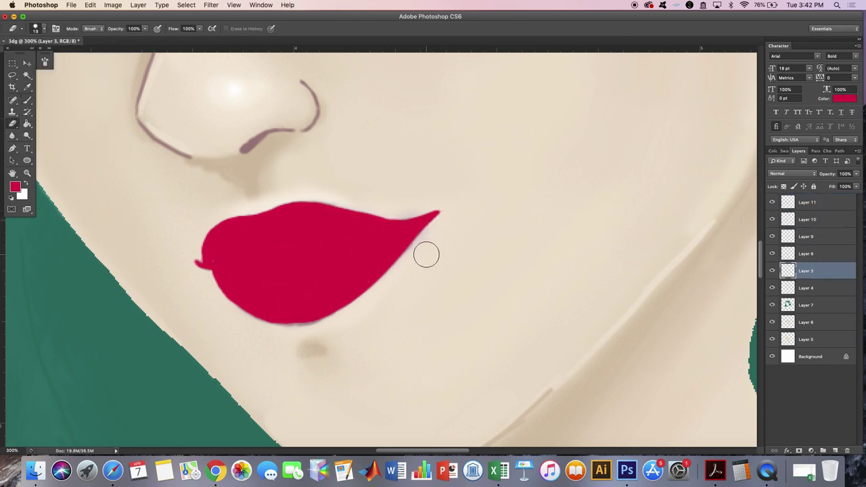
key("i")
left_click(238, 175)
key("b")
left_click(38, 29)
left_click(811, 200)
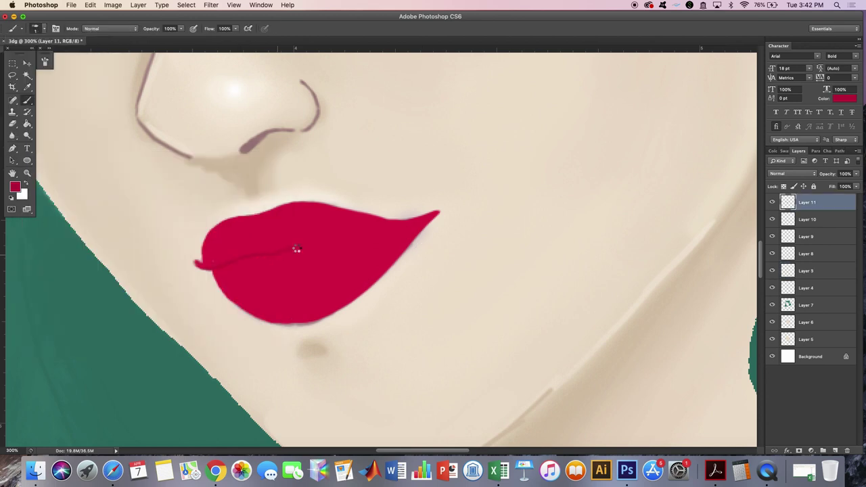
scroll(455, 205, "up", 3)
key("z")
scroll(356, 280, "down", 5)
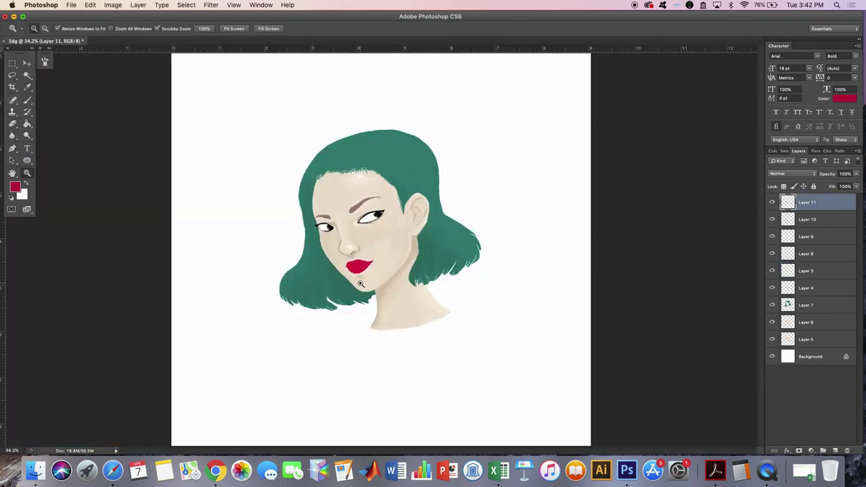
scroll(356, 280, "up", 3)
Step: Set a soft 43 px brush at 17% opacity
key("i")
key("Escape")
key("i")
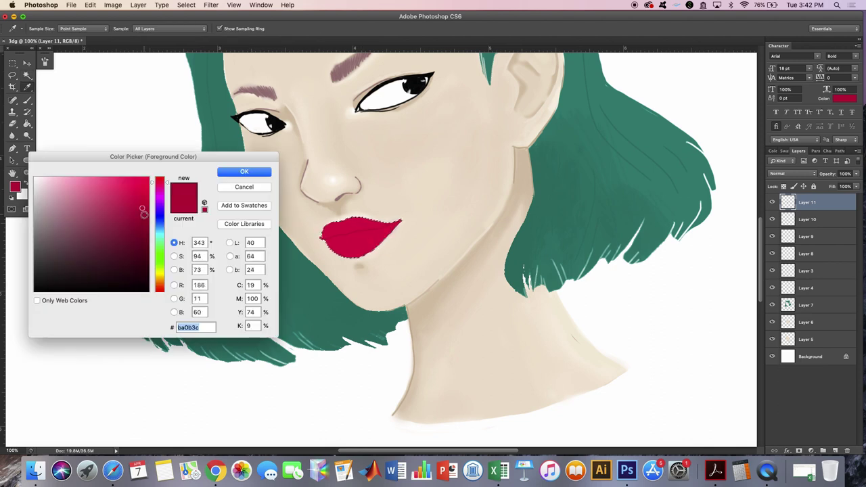
key("Escape")
key("b")
left_click(37, 29)
key("Return")
left_click(37, 28)
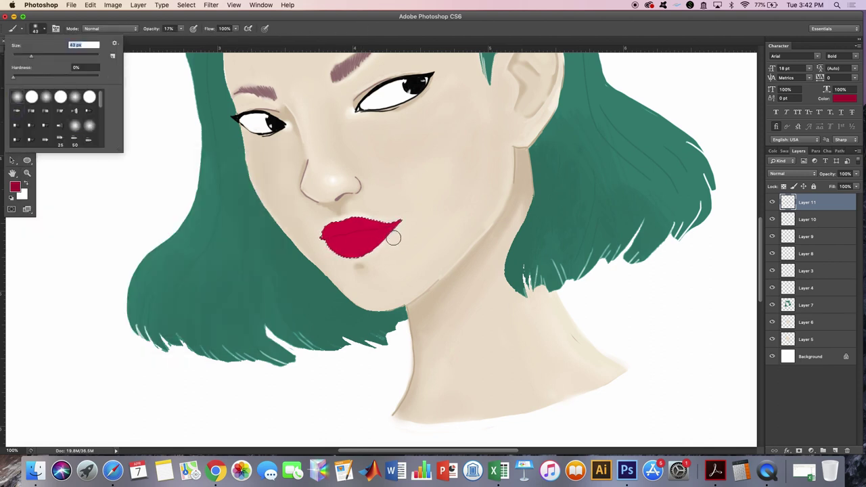
key("Return")
key("1")
key("7")
Step: Sample the lip red, try a light pink lower-lip highlight, then undo it
key("i")
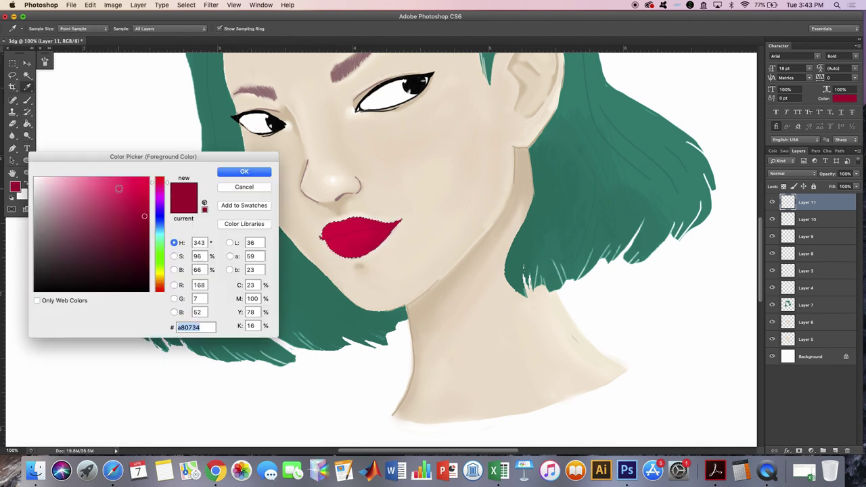
left_click(369, 237)
left_click(233, 176)
key("b")
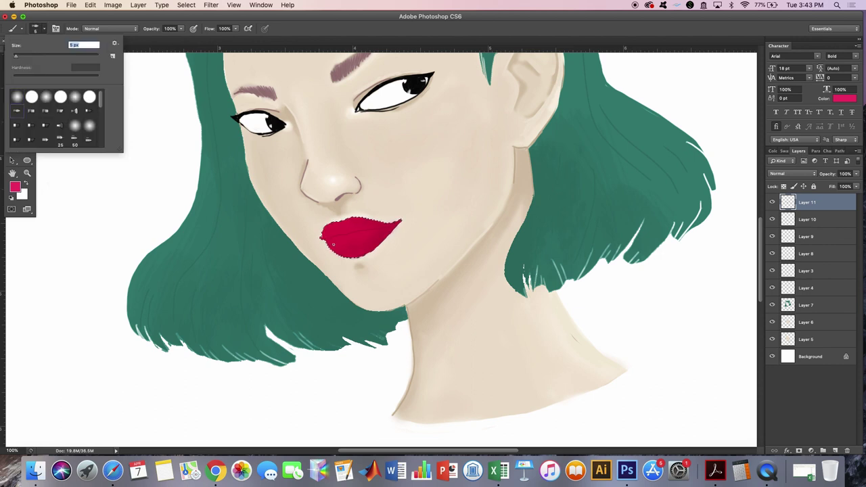
left_click_drag(334, 242, 351, 245)
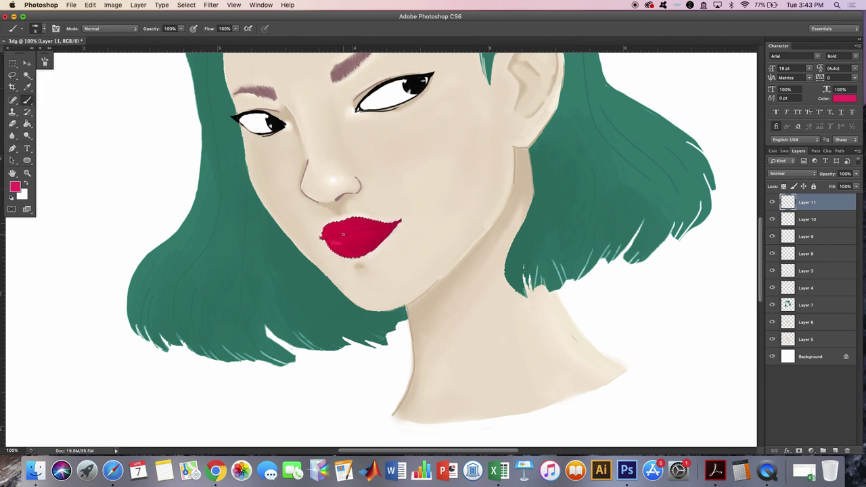
left_click(90, 5)
left_click(109, 33)
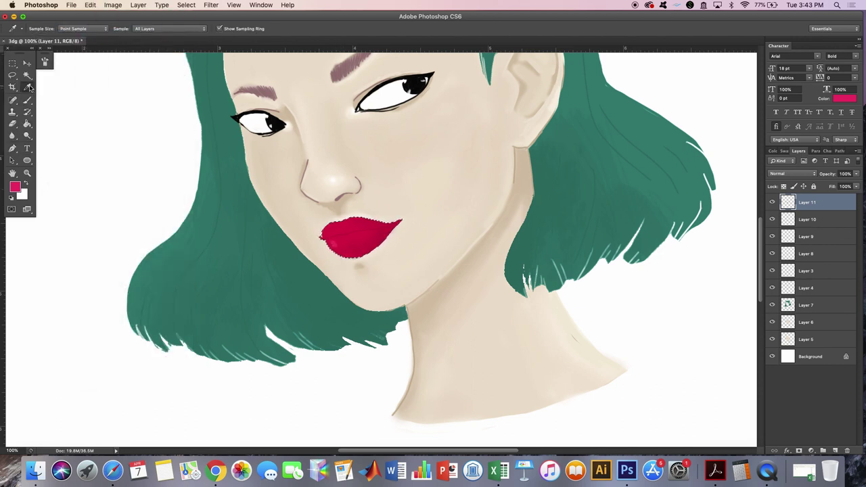
right_click(110, 126)
Step: Thicken the right eye's eyeliner and fill the left eye's outer corner black
left_click(120, 129)
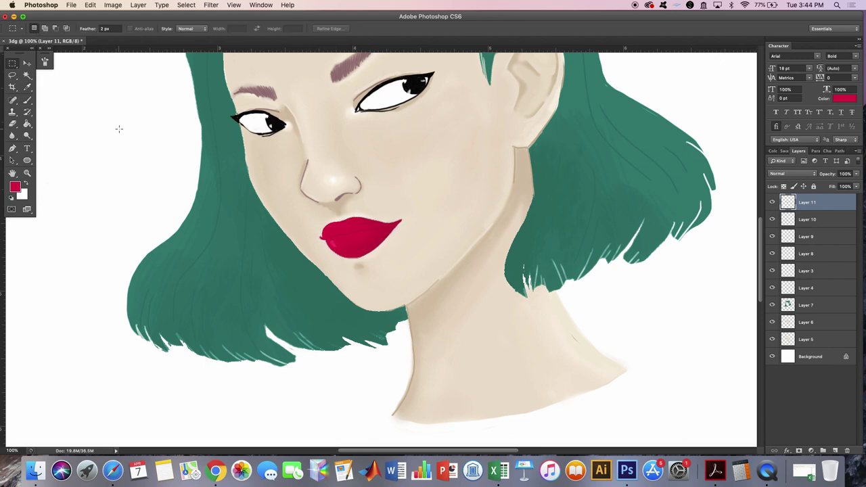
left_click(27, 87)
key("d")
scroll(108, 68, "up", 3)
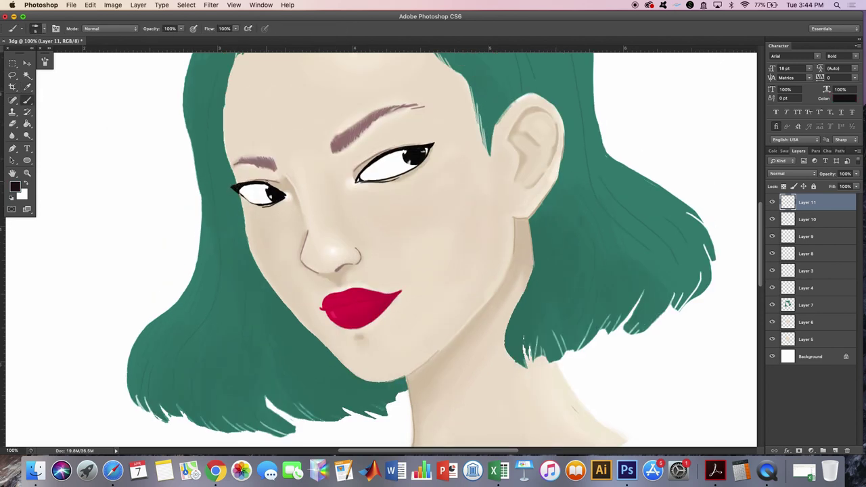
key("z")
left_click(274, 203)
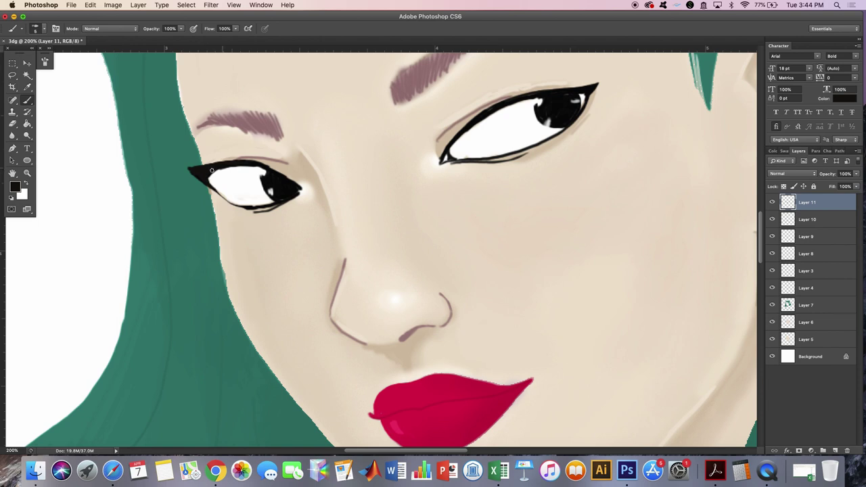
left_click_drag(525, 94, 554, 89)
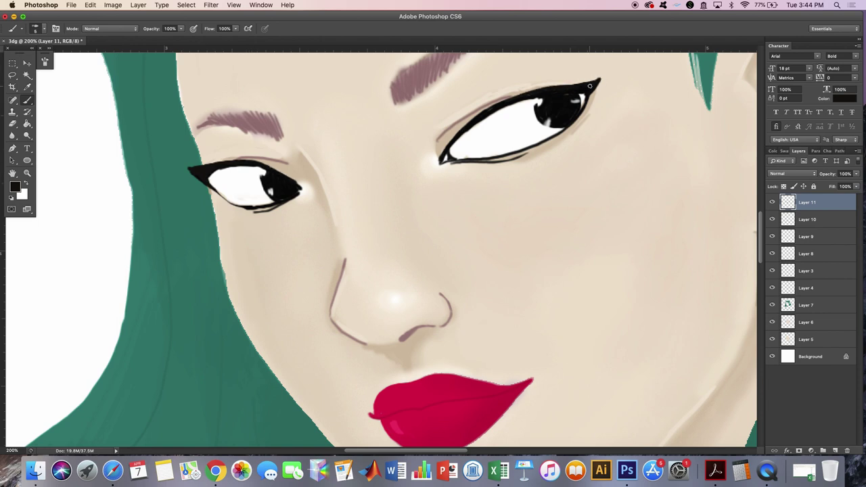
left_click_drag(297, 191, 298, 192)
Step: Undo the stray dot painted beside the nose
left_click(38, 28)
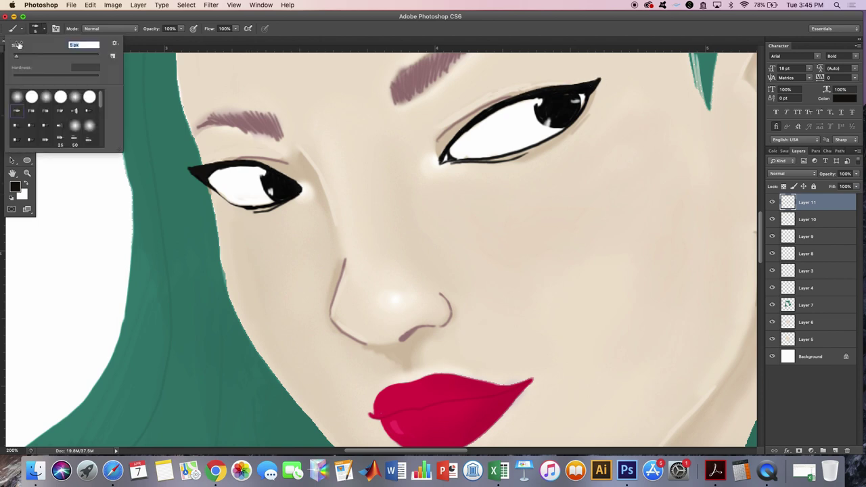
left_click(405, 336)
left_click(90, 5)
left_click(112, 33)
left_click(15, 187)
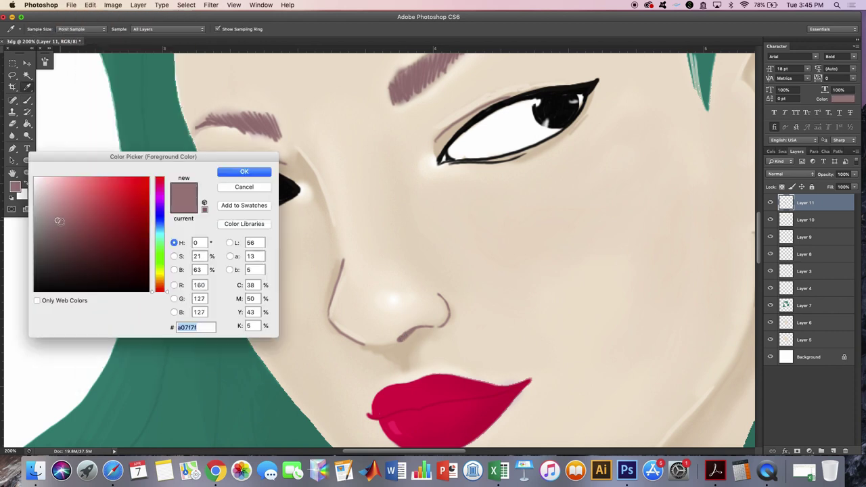
left_click(241, 169)
Step: Sample white from the eye and paint over the pinkish lower eye white
left_click(246, 200, "alt")
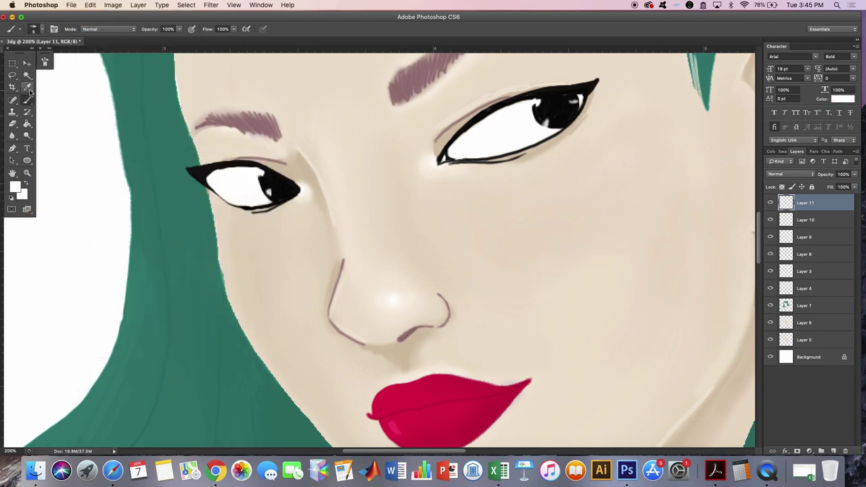
left_click(27, 87)
left_click(379, 223)
left_click(15, 187)
left_click(242, 169)
key("b")
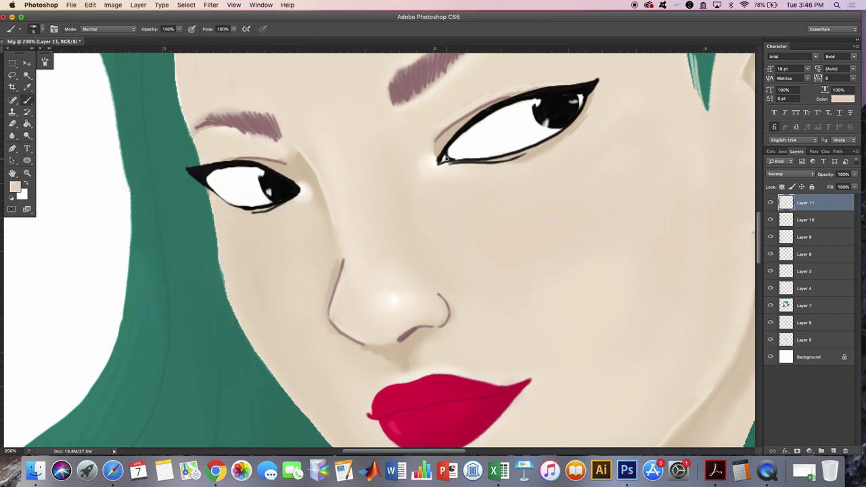
left_click(269, 202, "alt")
left_click_drag(485, 153, 555, 131)
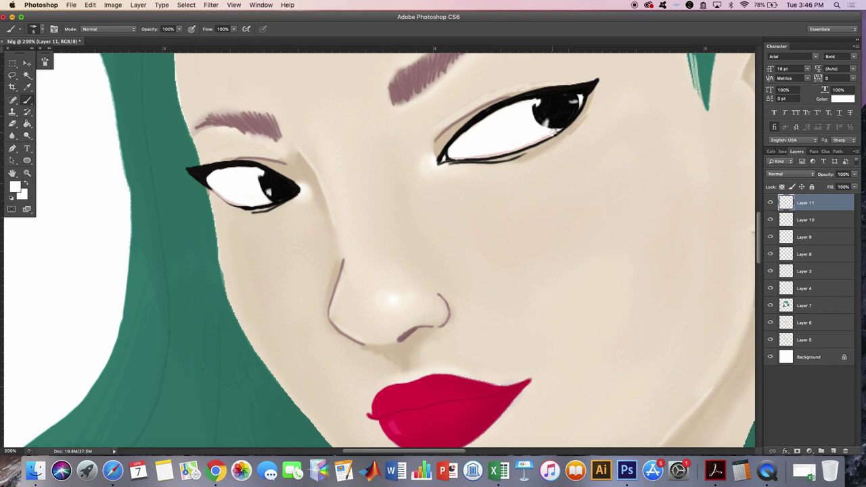
Step: Set a 1 px black brush for the lower lashes and view the whole portrait
left_click(28, 98)
key("d")
left_click(41, 29)
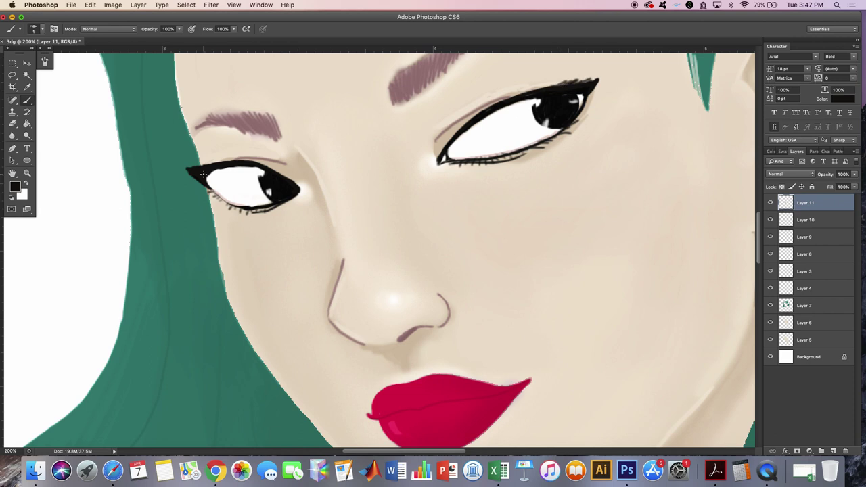
key("z")
key("super+0")
Step: Try a rough earring stroke in the lip red, then undo it
left_click_drag(422, 246, 660, 238)
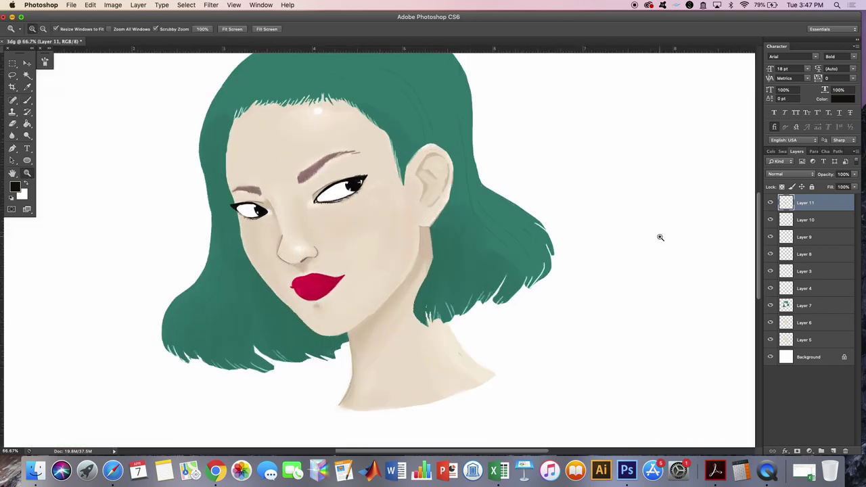
key("b")
left_click(318, 284, "alt")
left_click(38, 28)
key("Return")
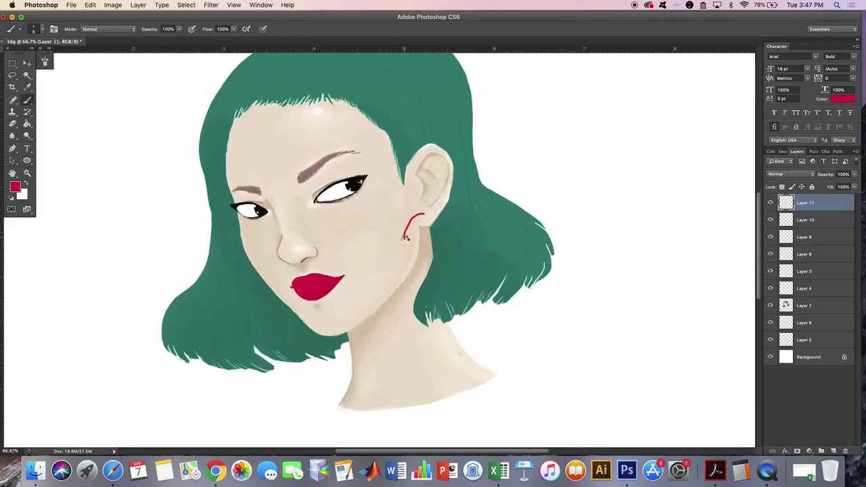
left_click(90, 4)
Step: Draw a curved Pen path beside the ear and stroke it red as the first earring
left_click(107, 18)
key("p")
left_click(421, 212)
left_click_drag(402, 240, 408, 266)
left_click(27, 101)
key("Return")
left_click(12, 148)
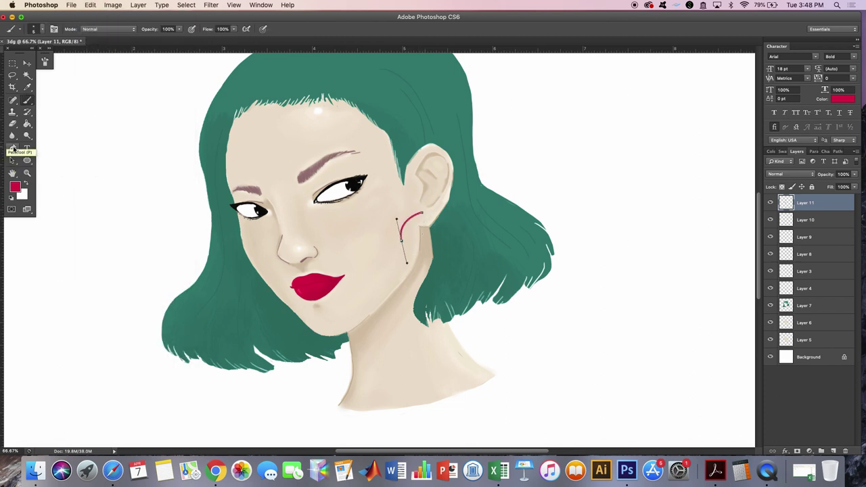
left_click(27, 101)
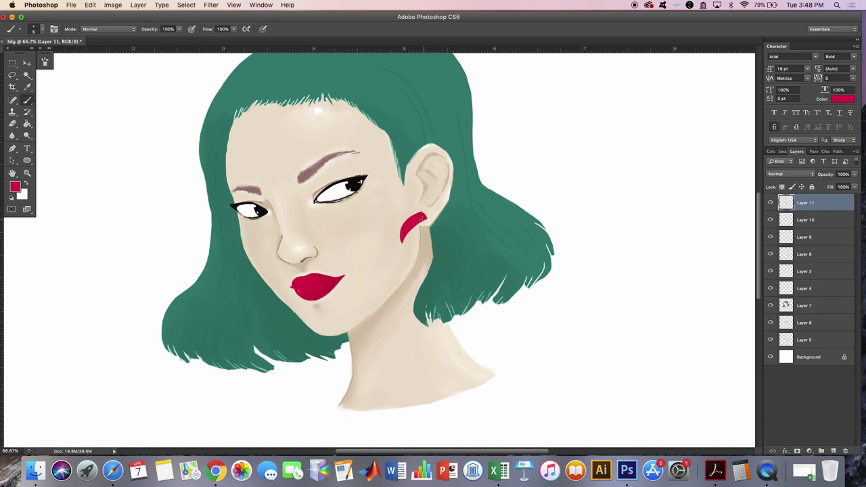
Step: Trim the first earring's tip and paint a second red earring behind the ear
scroll(424, 236, "up", 2)
key("e")
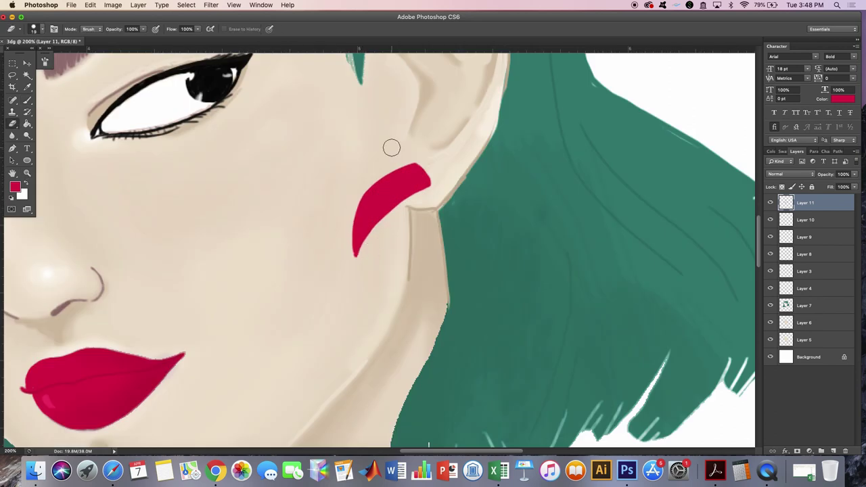
left_click_drag(430, 168, 437, 197)
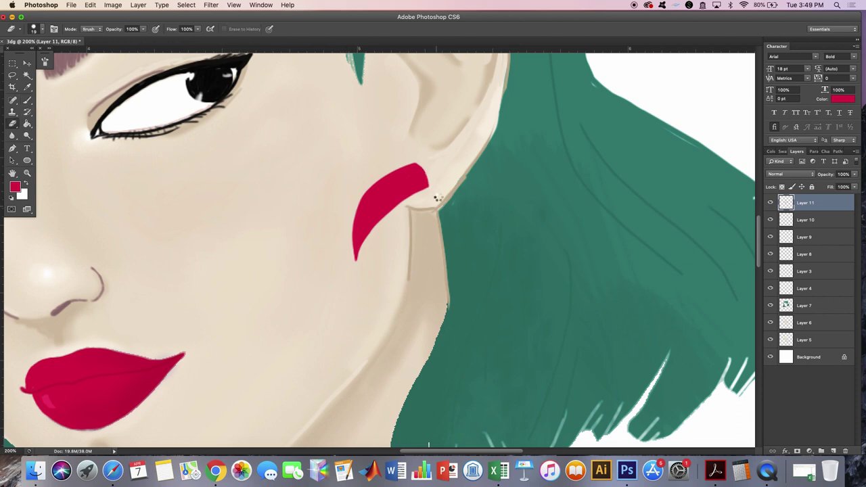
key("b")
left_click_drag(473, 170, 480, 250)
mouse_move(458, 189)
left_mouse_down()
mouse_move(473, 169)
mouse_move(472, 199)
left_mouse_up()
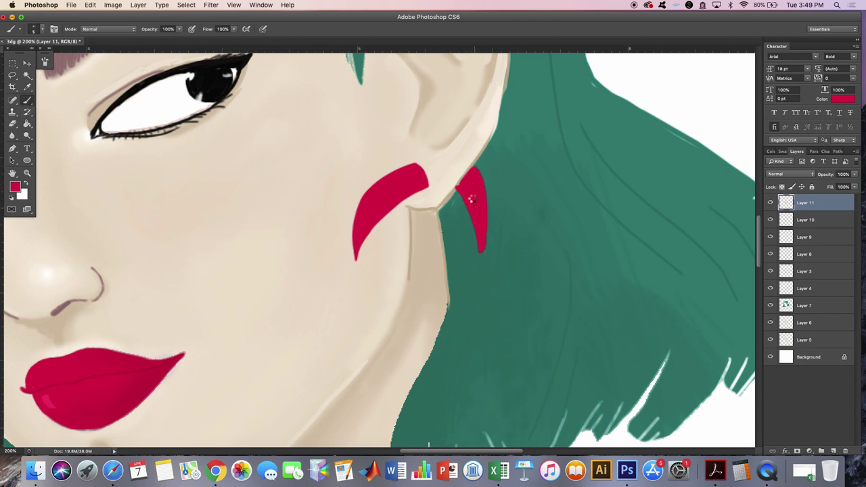
Step: Magic Wand-select both earrings, shade them with a soft 34% brush, and trim the back one
key("w")
left_click(399, 183)
left_click(473, 206, "shift")
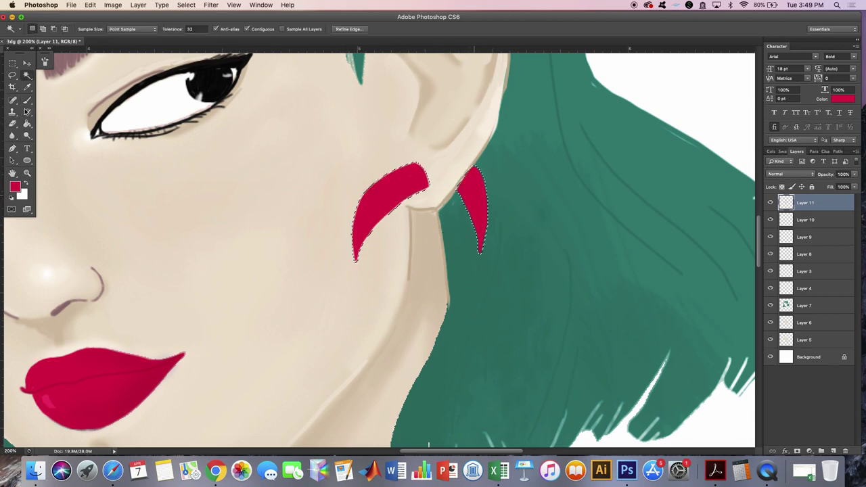
left_click(27, 100)
left_click(33, 30)
key("Escape")
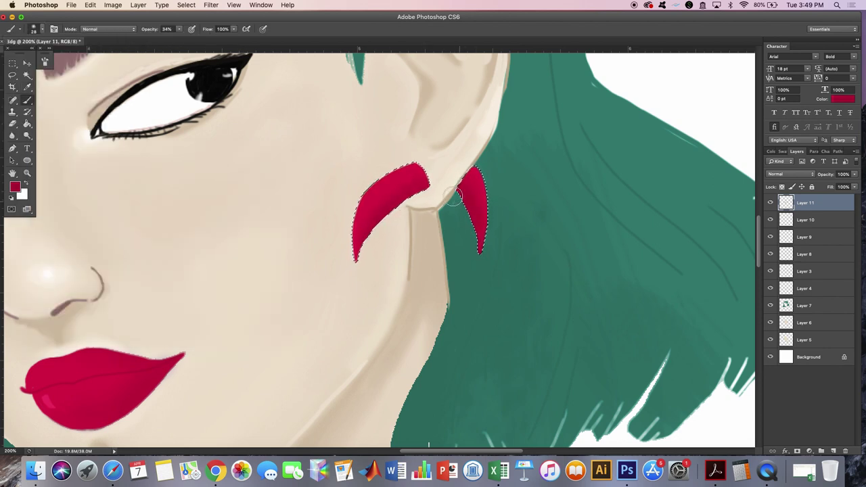
key("ctrl+d")
key("e")
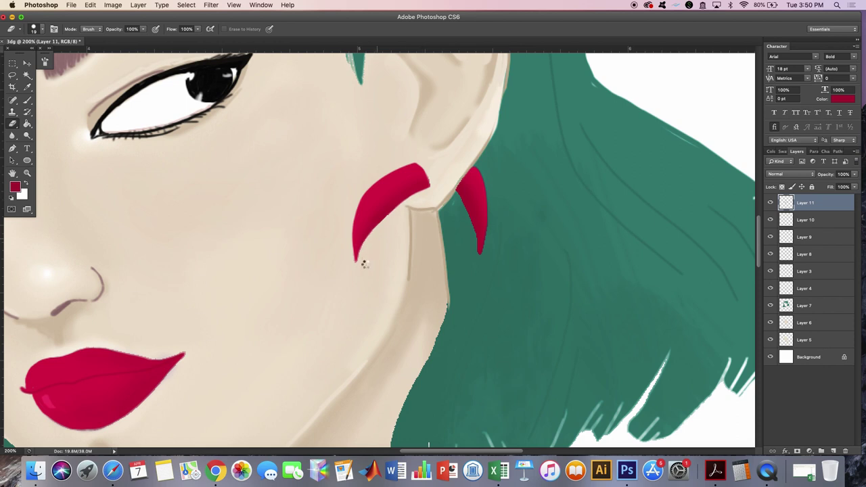
left_click_drag(464, 163, 474, 250)
Step: Paint the right eyebrow solid black with a 100% opacity brush
key("z")
right_click(107, 194)
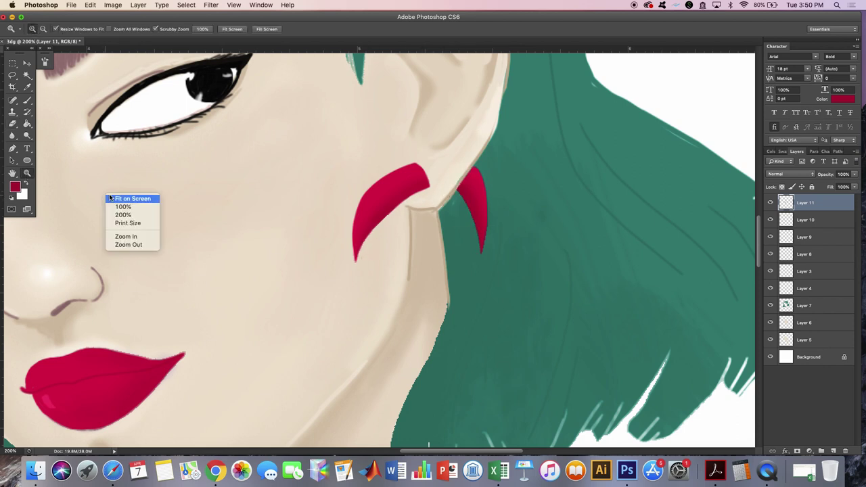
left_click(125, 199)
left_click(476, 284)
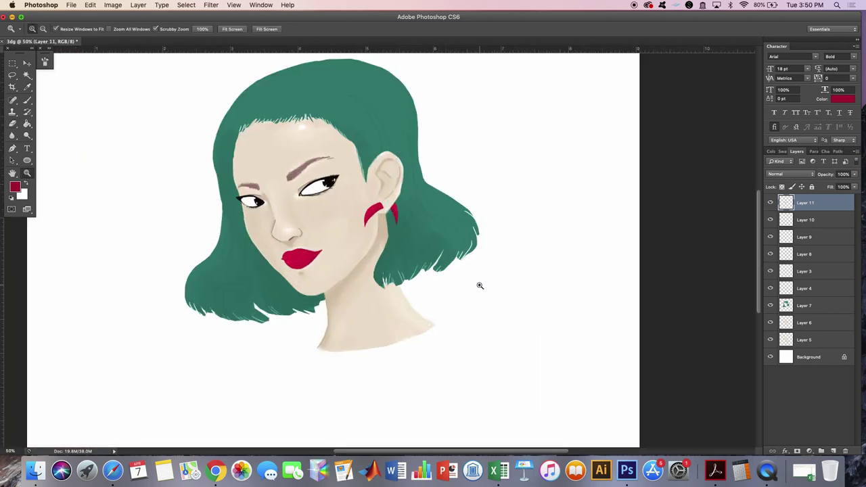
left_click(27, 100)
key("d")
key("ctrl+plus")
key("ctrl+plus")
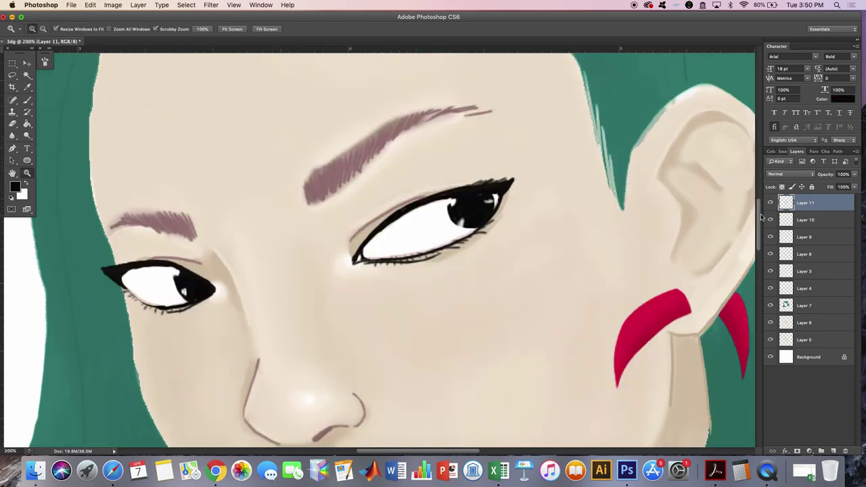
left_click(34, 28)
left_click(179, 29)
left_click_drag(180, 36, 214, 37)
left_click(34, 28)
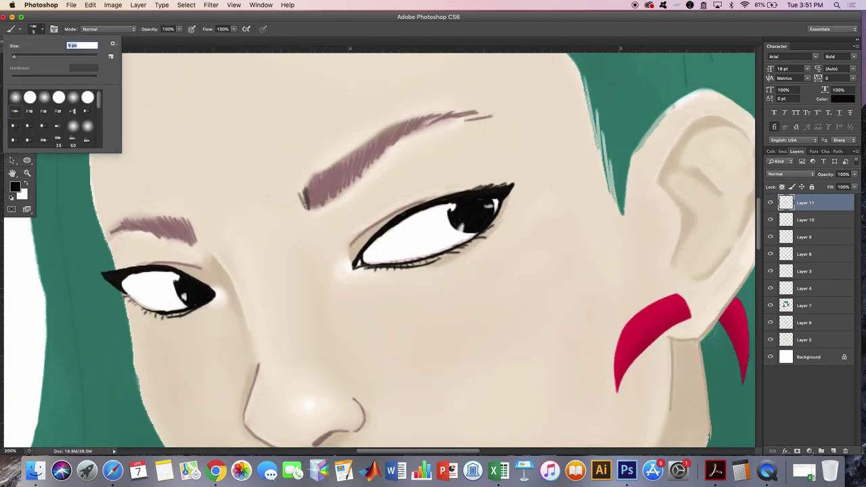
mouse_move(299, 196)
left_mouse_down()
mouse_move(317, 177)
mouse_move(484, 110)
mouse_move(461, 121)
left_mouse_up()
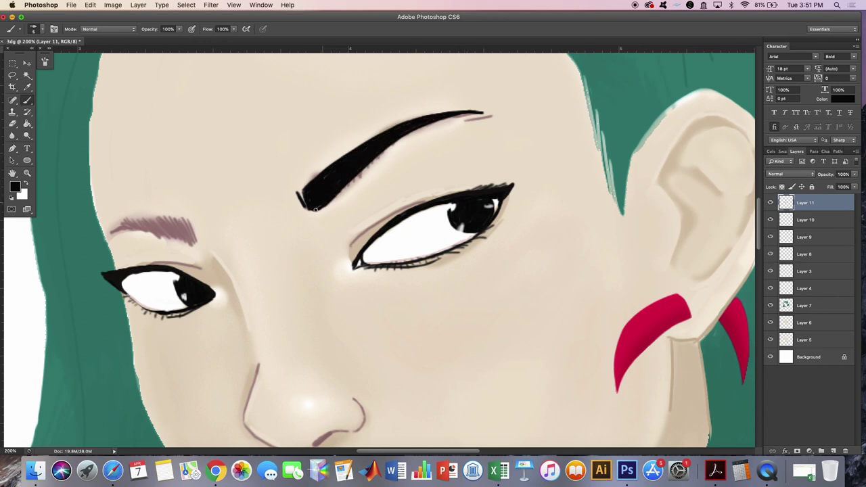
Step: Add fine hair strokes at the brow's inner end and fill the left eyebrow black
left_click(34, 28)
left_click_drag(298, 190, 308, 206)
mouse_move(113, 234)
left_mouse_down()
mouse_move(170, 230)
mouse_move(197, 247)
left_mouse_up()
mouse_move(140, 218)
left_mouse_down()
mouse_move(190, 218)
mouse_move(124, 226)
mouse_move(194, 246)
left_mouse_up()
Step: Erase the leftover pink strokes by the eyebrow tip, checking Layers 9, 3, 6 and 4
left_click(14, 122)
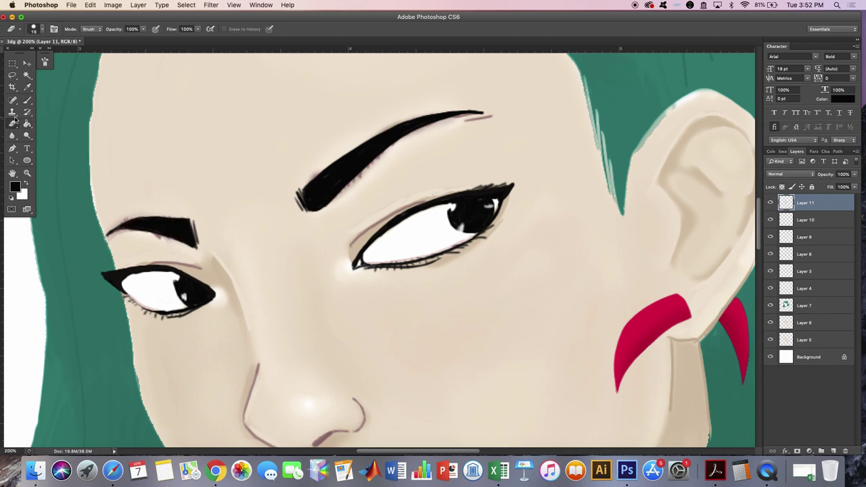
key("alt+bracketleft")
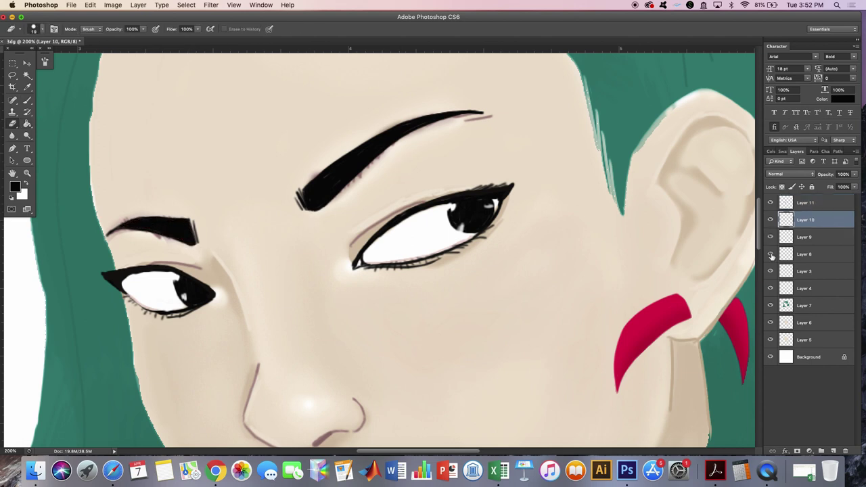
left_click(770, 237)
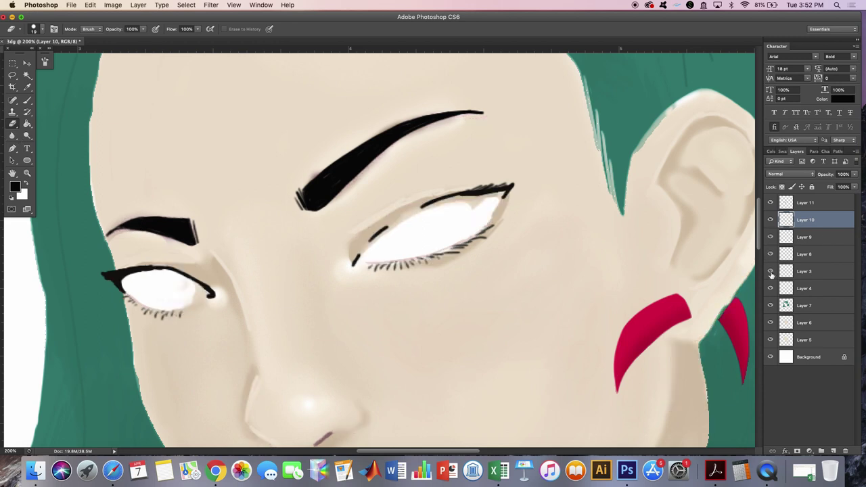
left_click(805, 271)
left_click_drag(489, 116, 471, 115)
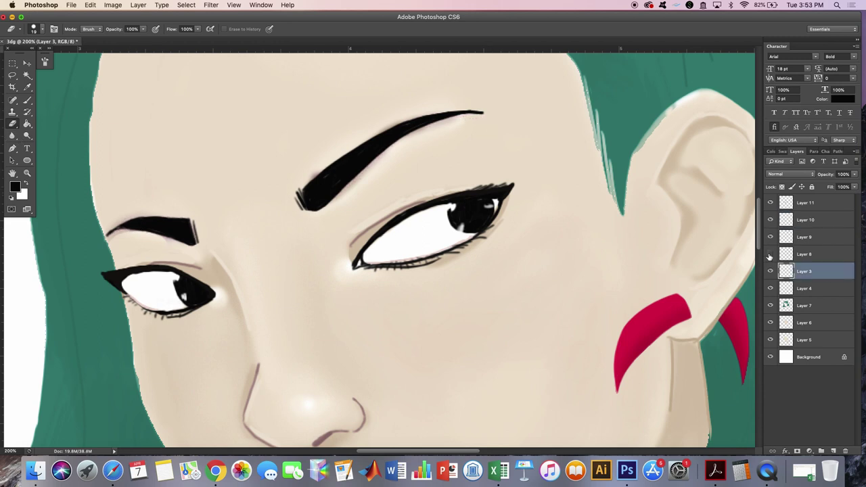
left_click(802, 323)
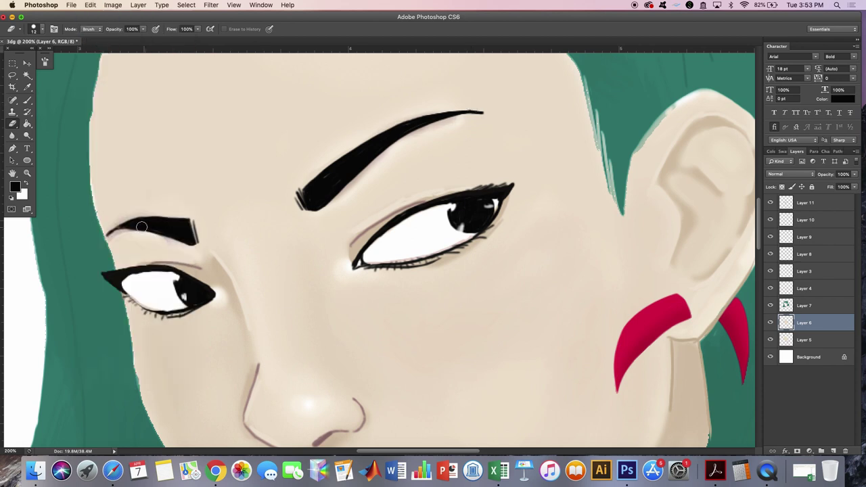
key("alt+bracketright")
key("alt+bracketright")
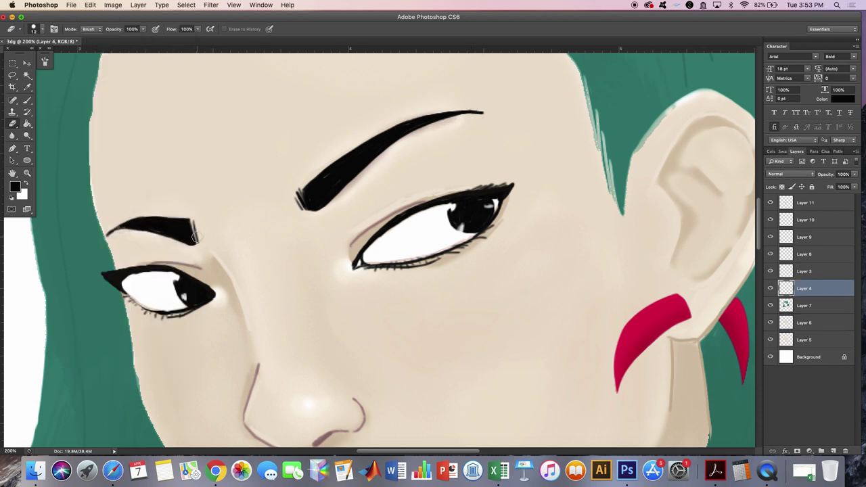
key("bracketleft")
key("bracketleft")
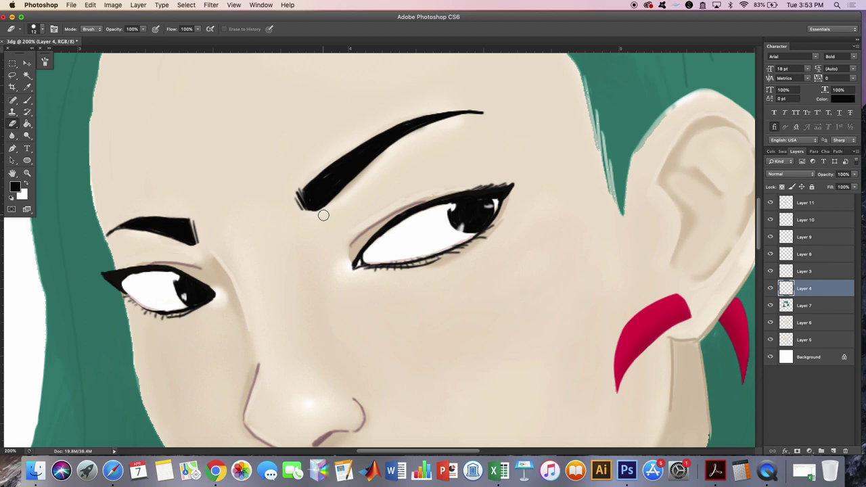
key("z")
key("super+0")
left_click(406, 226)
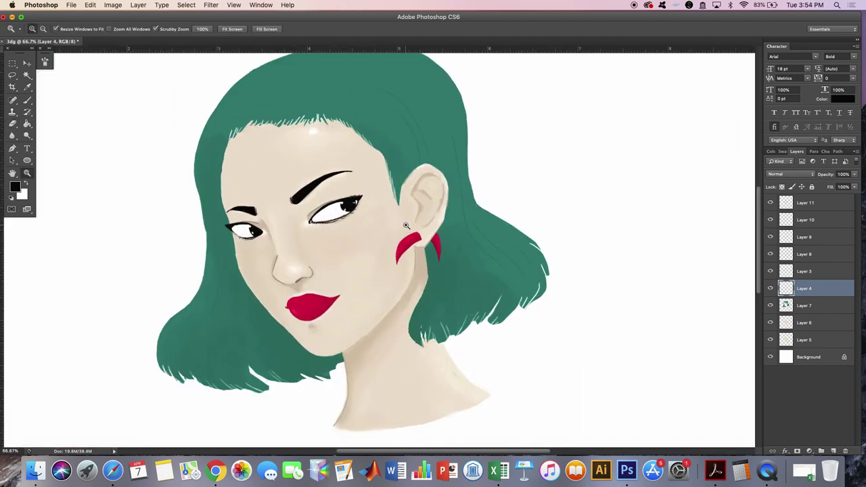
Step: Merge Layers 5 through 11 into a single layer
left_click(805, 203)
left_click(805, 340, "shift")
right_click(805, 271)
left_click(757, 356)
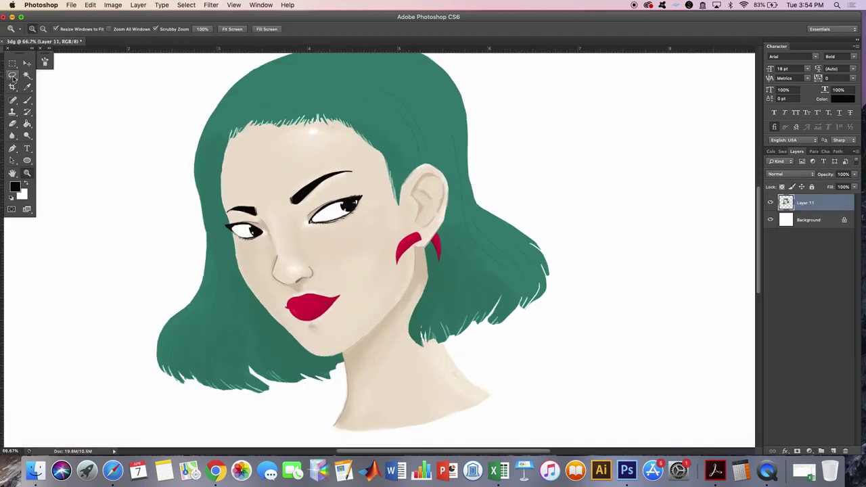
Step: Lasso the right eye and rotate it to a slightly flatter angle
key("l")
left_click_drag(330, 196, 324, 199)
key("super+t")
left_click_drag(376, 183, 394, 179)
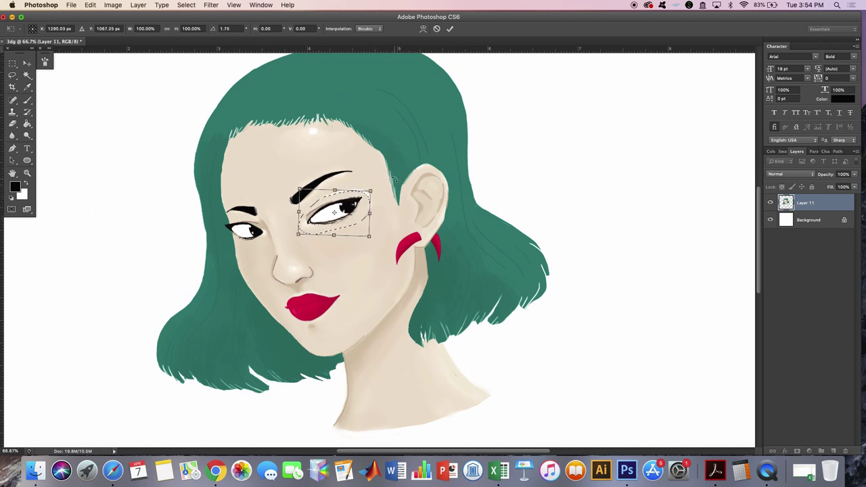
left_click_drag(369, 213, 364, 213)
left_click_drag(395, 180, 387, 176)
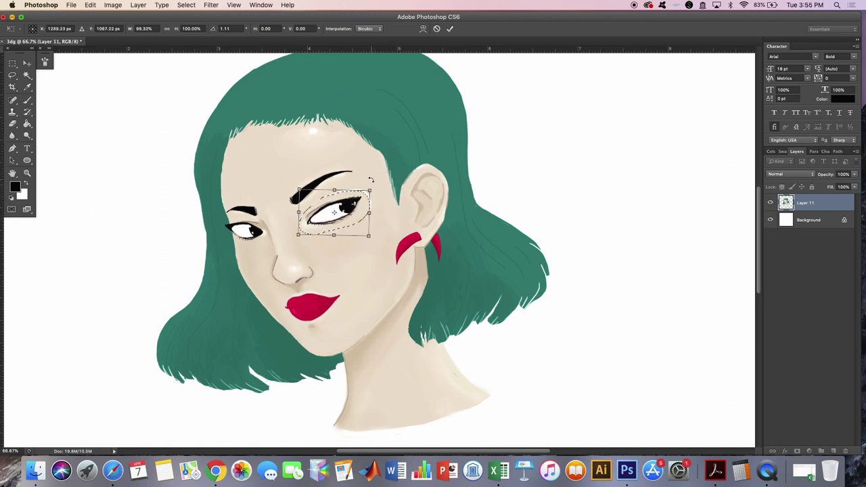
key("Return")
key("super+d")
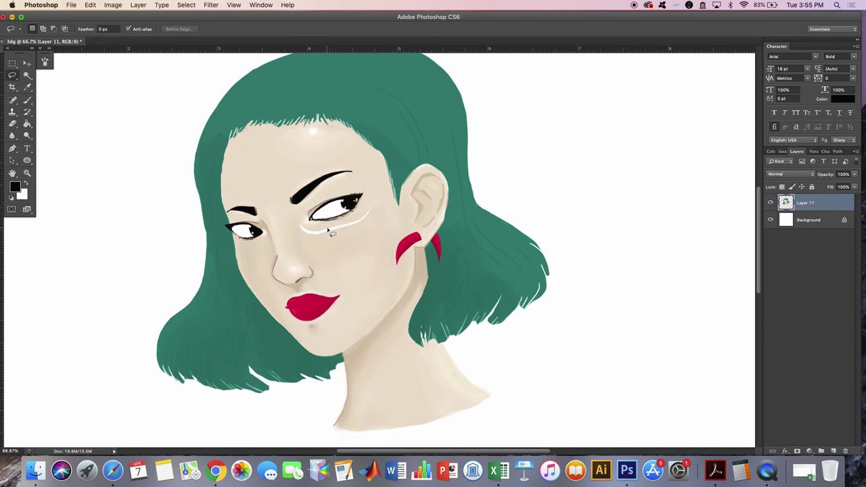
Step: Sample the face's skin tone for the brush
key("i")
left_click(329, 235)
key("b")
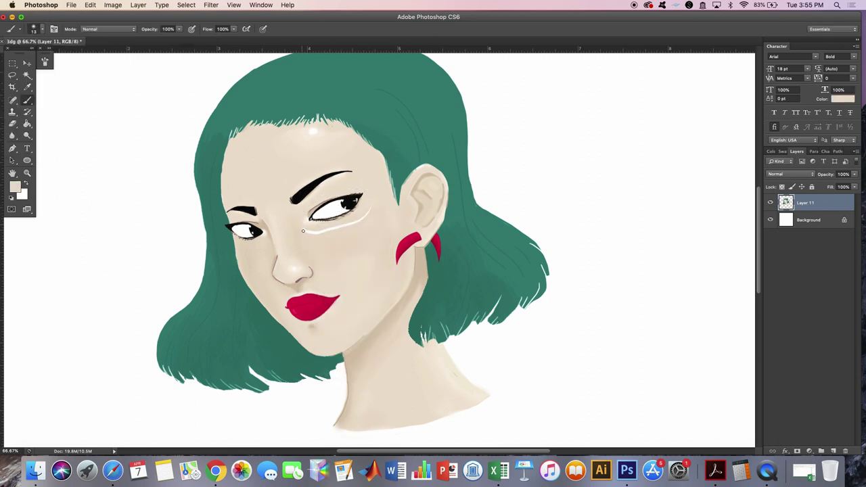
key("b")
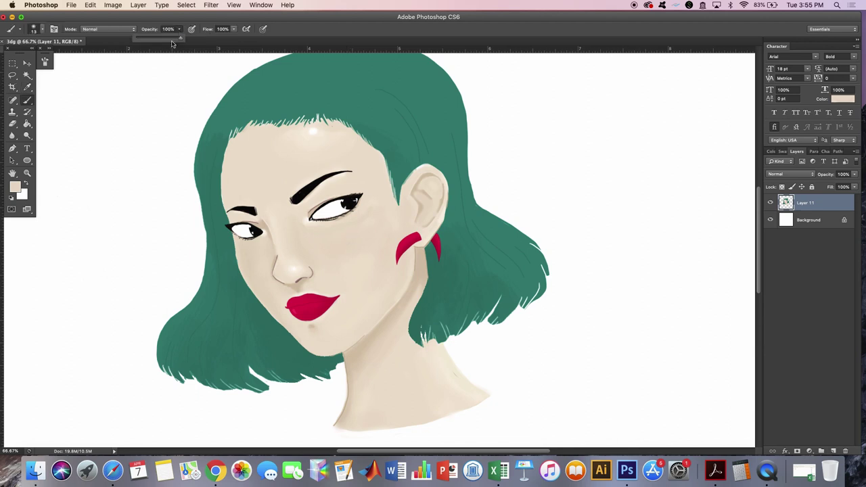
Step: Lasso the right eyebrow, widen and lower it, and rotate it flatter
key("l")
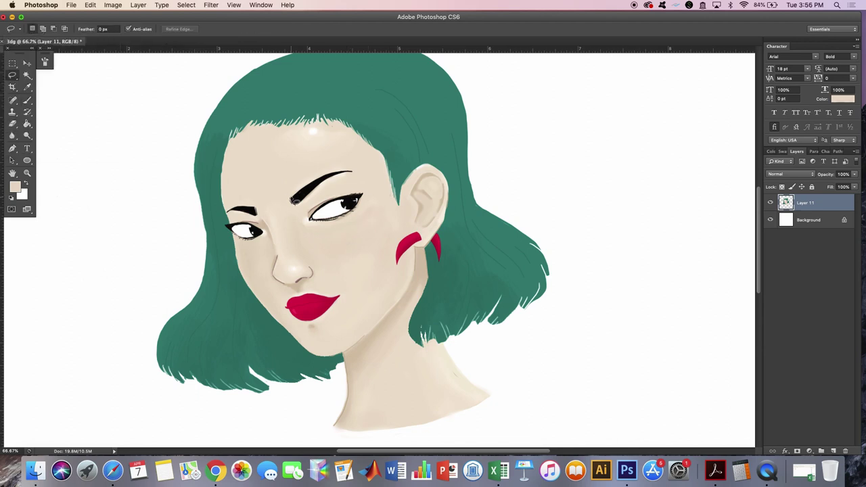
left_click_drag(287, 197, 290, 200)
key("ctrl+t")
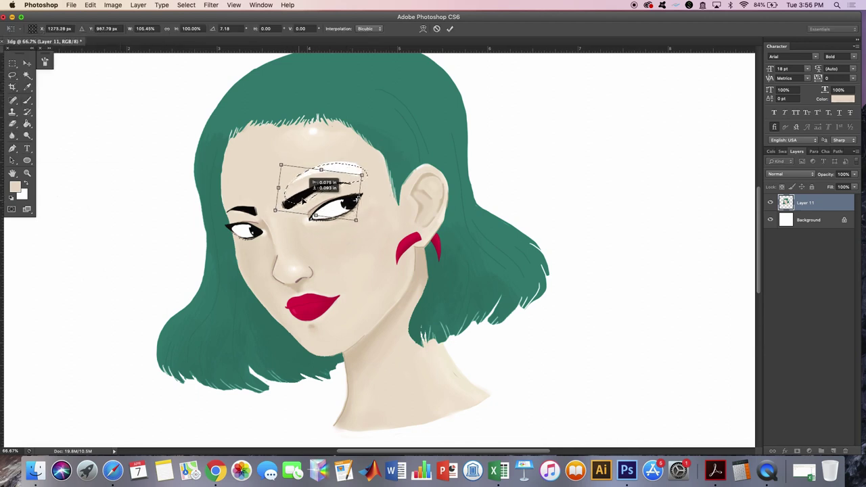
left_click_drag(365, 188, 371, 190)
left_click_drag(373, 157, 366, 159)
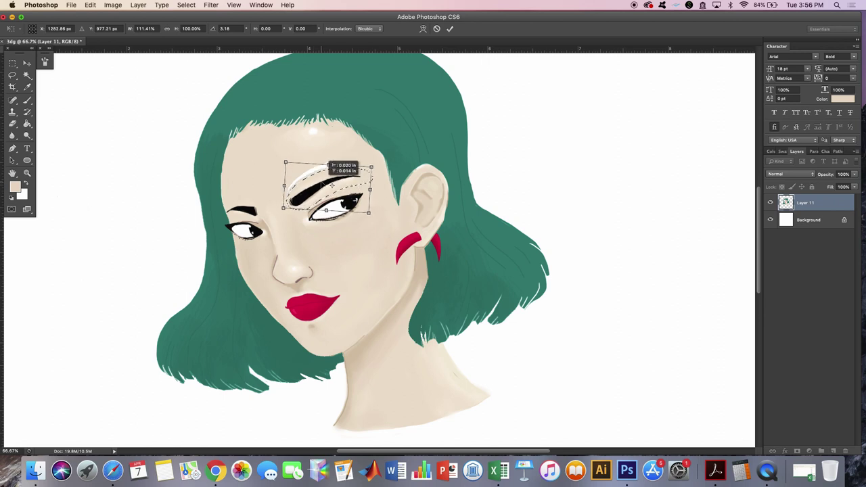
key("Return")
Step: Paint skin tone at full opacity over the white gap above the eyebrow
key("b")
key("0")
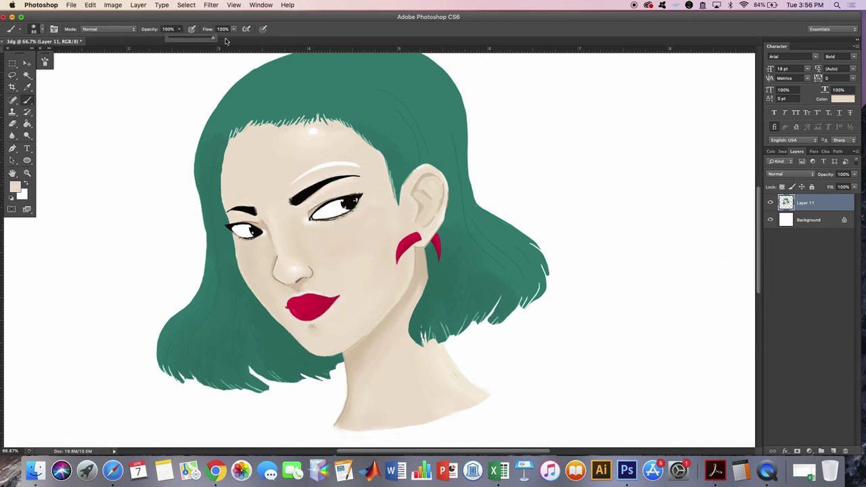
left_click_drag(294, 164, 360, 165)
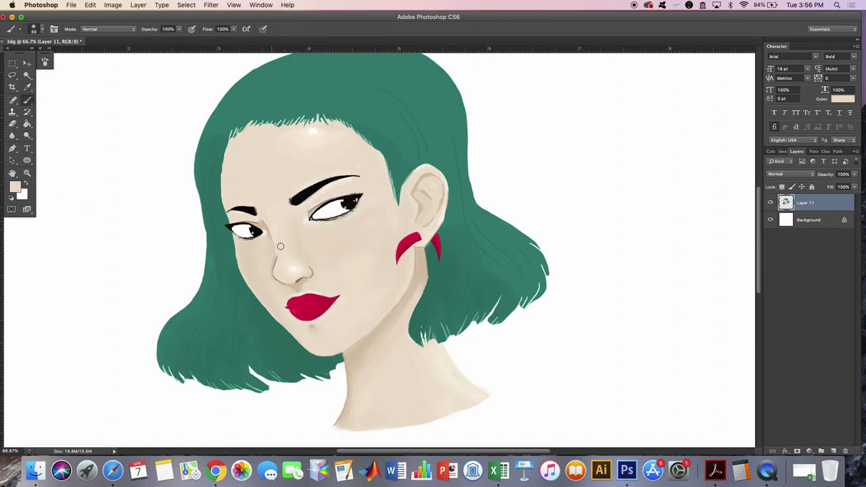
Step: Set the brush to 13 px at 41% opacity
left_click(42, 30)
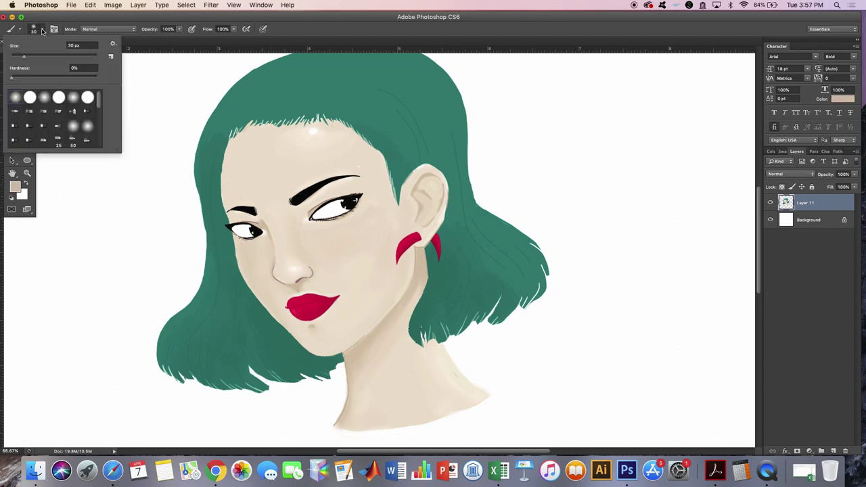
type("13")
key("Return")
key("5")
key("8")
key("4")
key("1")
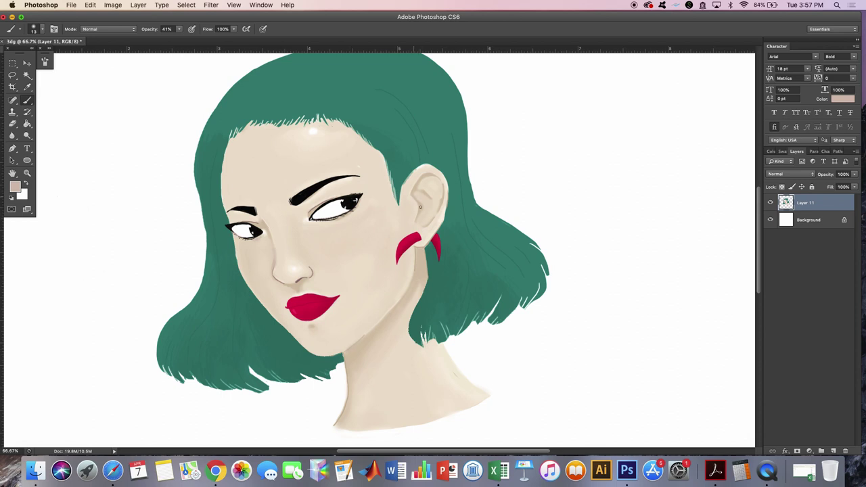
Step: Alternately sample skin beige and hair green to touch up around the ear
left_click(407, 182, "alt")
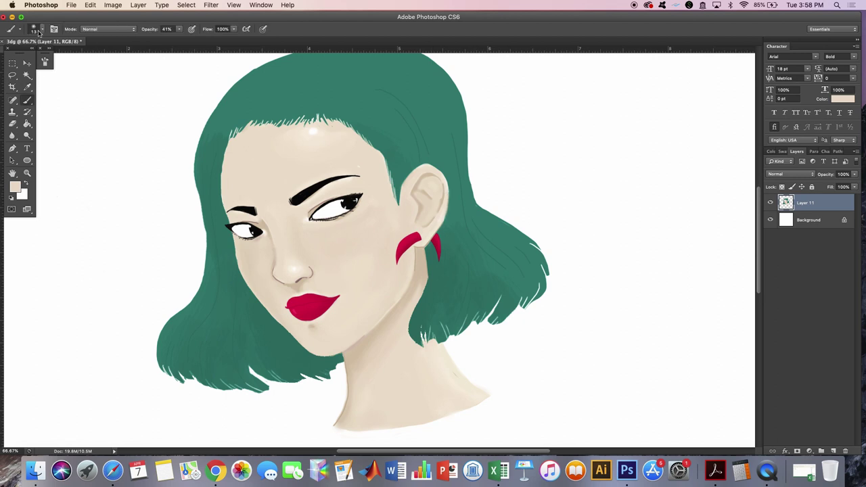
left_click(450, 209, "alt")
key("0")
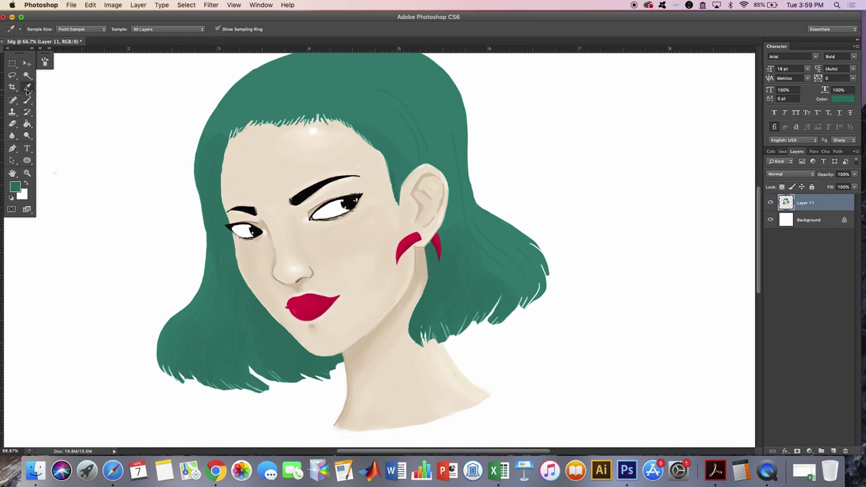
left_click(397, 204, "alt")
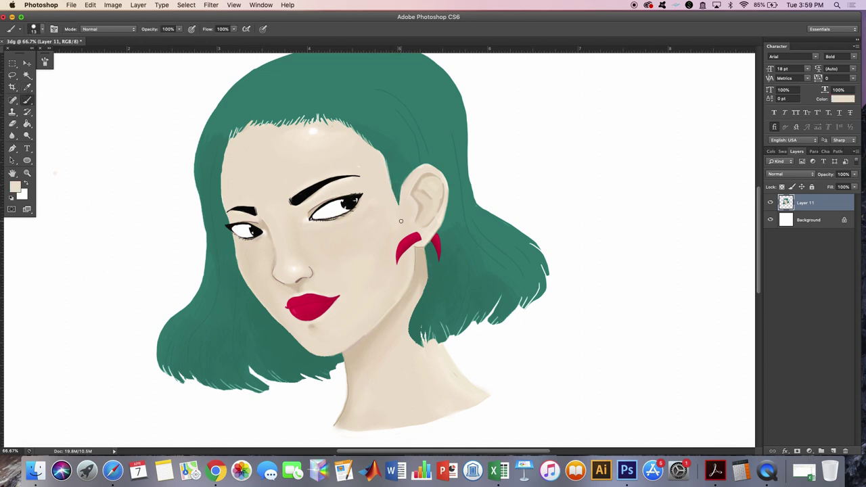
left_click(240, 278, "alt")
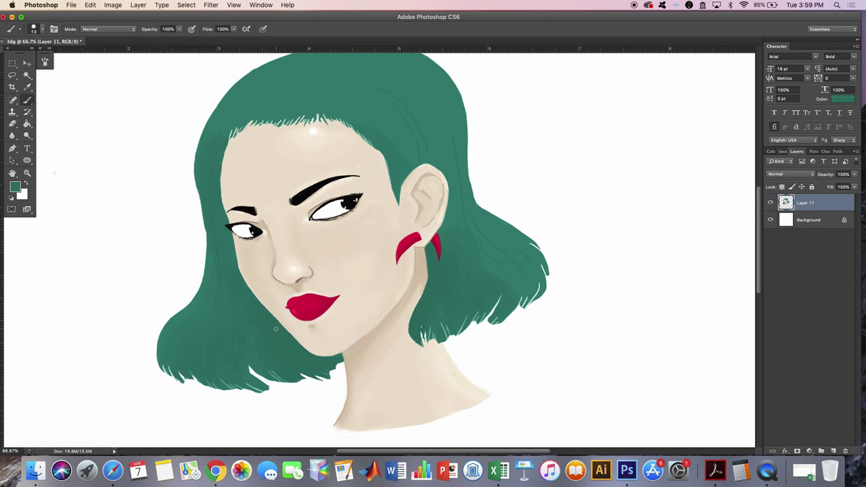
scroll(249, 168, "up", 2)
Step: Discard a Brightness/Contrast trial, then apply Levels with midtones at 0.73
key("super+b")
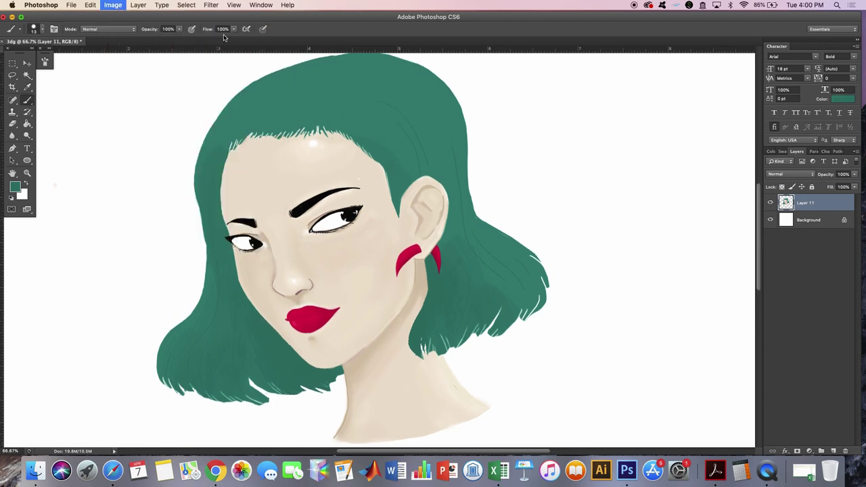
mouse_move(535, 166)
left_mouse_down()
mouse_move(527, 166)
mouse_move(566, 191)
left_mouse_up()
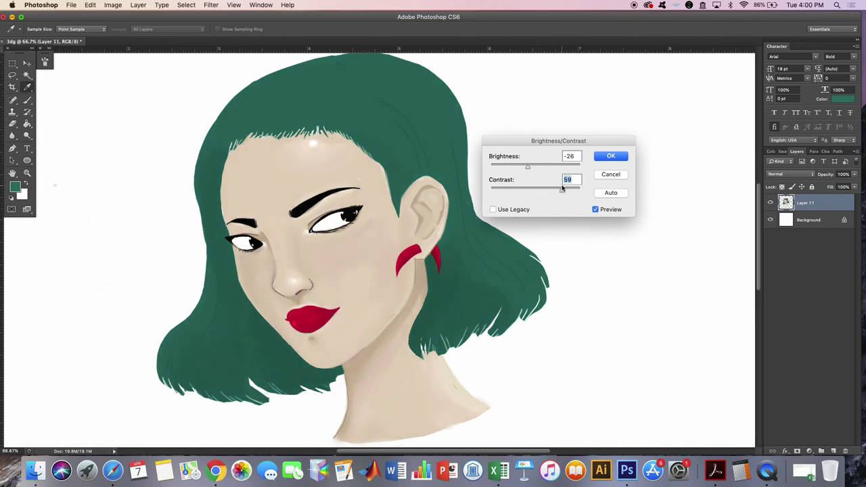
left_click(610, 156)
left_click(113, 5)
left_click(209, 41)
left_click_drag(565, 164, 653, 150)
mouse_move(508, 163)
left_mouse_down()
mouse_move(522, 164)
mouse_move(508, 164)
left_mouse_up()
mouse_move(576, 164)
left_mouse_down()
mouse_move(560, 164)
mouse_move(612, 147)
mouse_move(627, 173)
mouse_move(565, 173)
mouse_move(609, 173)
mouse_move(597, 198)
mouse_move(625, 174)
left_mouse_up()
key("Return")
Step: Apply Hue/Saturation with Hue -2, Saturation +32, Lightness -22
key("ctrl+u")
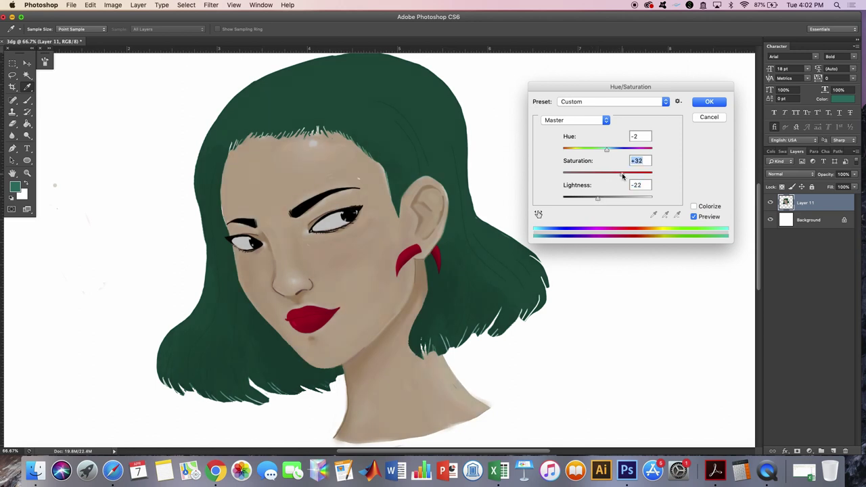
left_click(709, 101)
key("b")
left_click(364, 197, "alt")
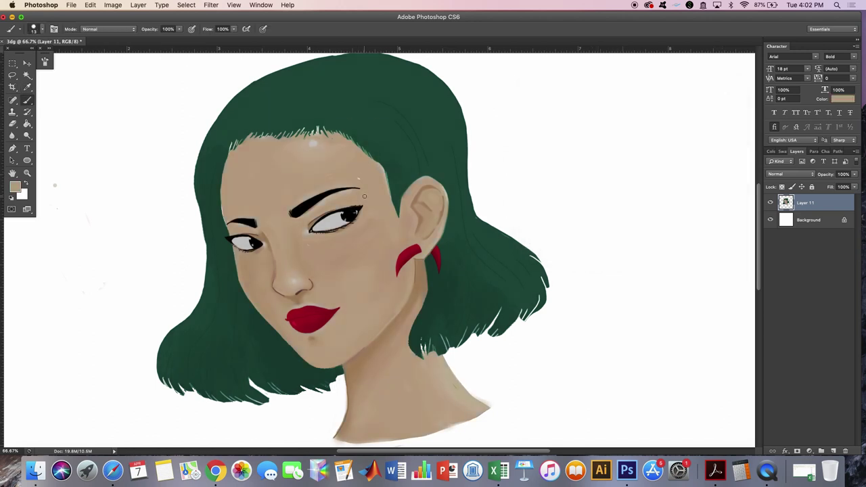
Step: Extend the hairline over the forehead in the sampled dark hair green
left_click(220, 204, "alt")
left_click_drag(229, 153, 231, 144)
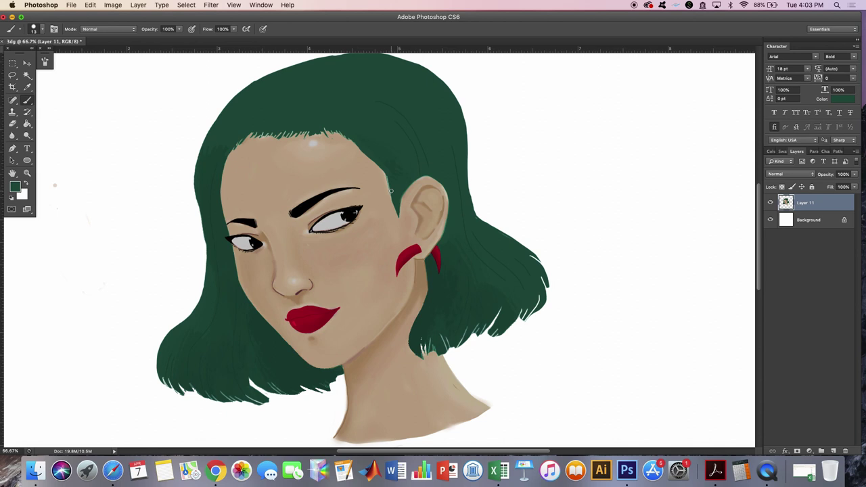
left_click(26, 87)
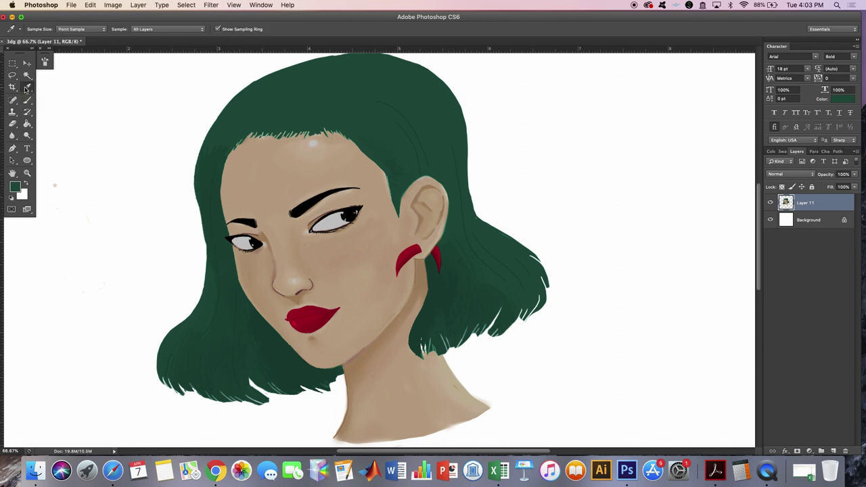
Step: Test-fill the Background layer with mint and then pink using the Paint Bucket
left_click(805, 220)
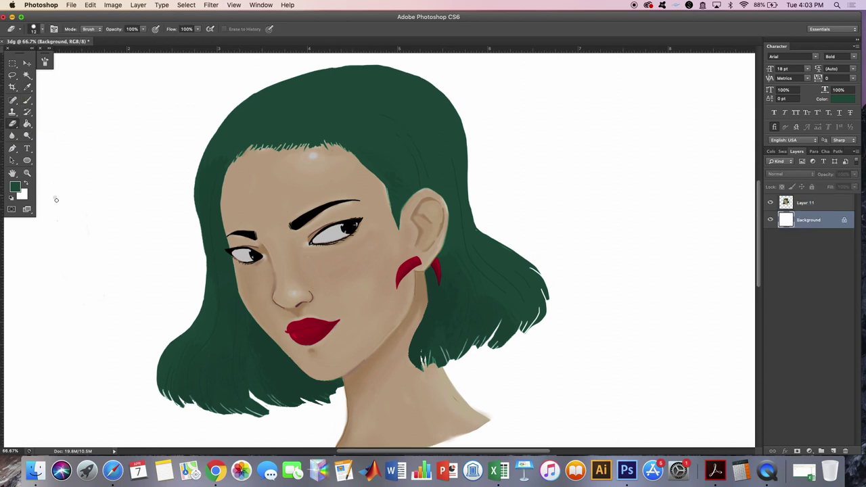
left_click(16, 185)
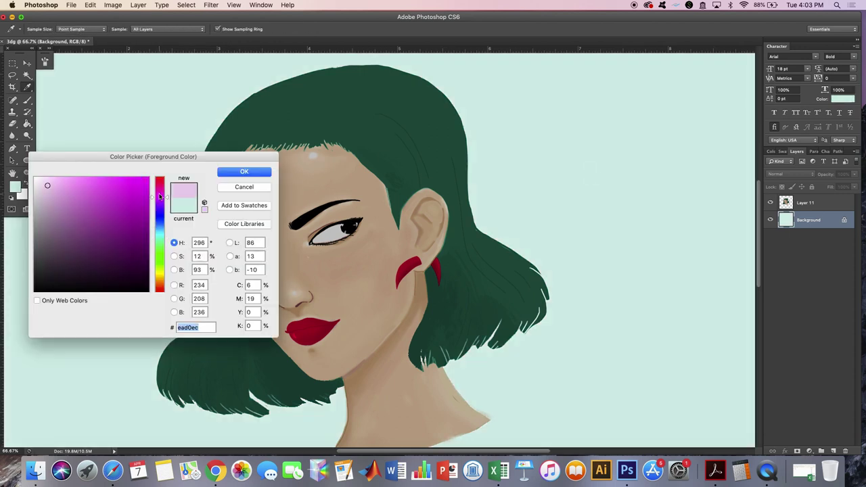
left_click(548, 161)
left_click(16, 185)
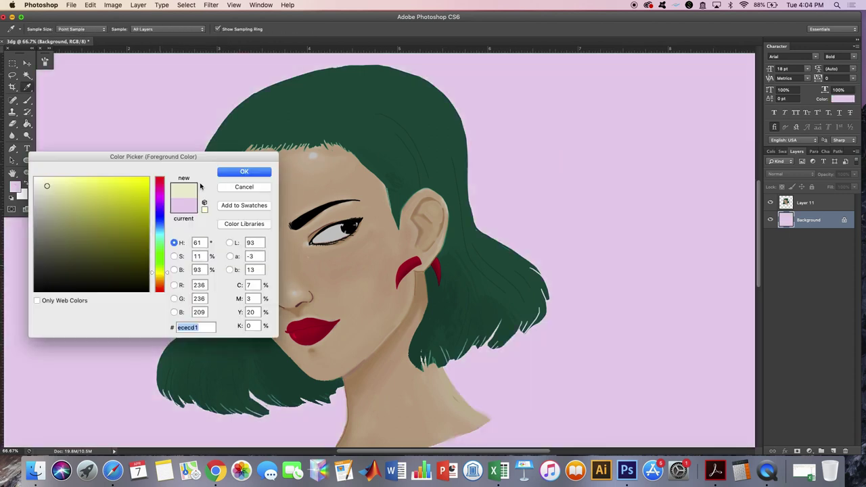
left_click(244, 171)
Step: Try a cream background, then refill the Background layer with plain white (#ffffff)
left_click(541, 173)
left_click(16, 186)
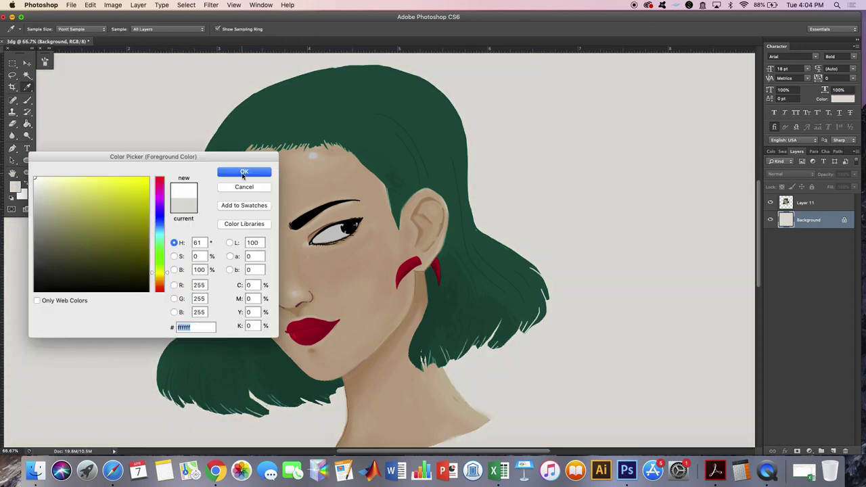
left_click(244, 171)
left_click(537, 182)
left_click(17, 186)
left_click(294, 149)
Step: Set up the 13 px Brush with the dark hair green as foreground colour
left_click(244, 171)
left_click(27, 100)
left_click(32, 29)
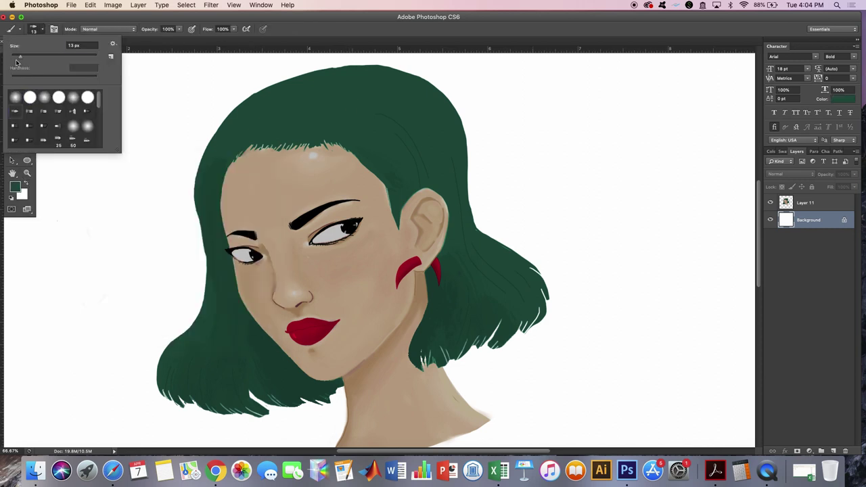
Step: Hand-letter 'Thanks for watching', a heart and a small signature beside the portrait
left_click_drag(499, 112, 533, 107)
mouse_move(516, 112)
left_mouse_down()
mouse_move(517, 161)
mouse_move(576, 136)
left_mouse_up()
mouse_move(558, 219)
left_mouse_down()
mouse_move(649, 227)
mouse_move(706, 203)
left_mouse_up()
left_click_drag(622, 277, 623, 322)
left_click_drag(507, 399, 539, 400)
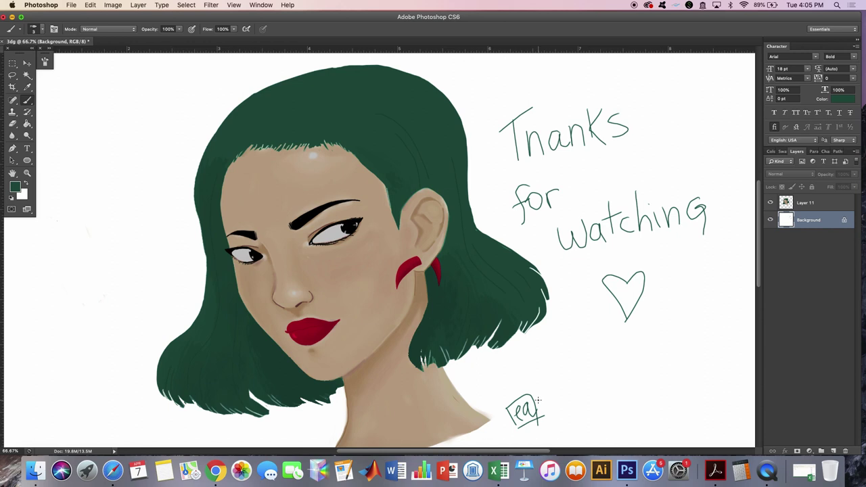